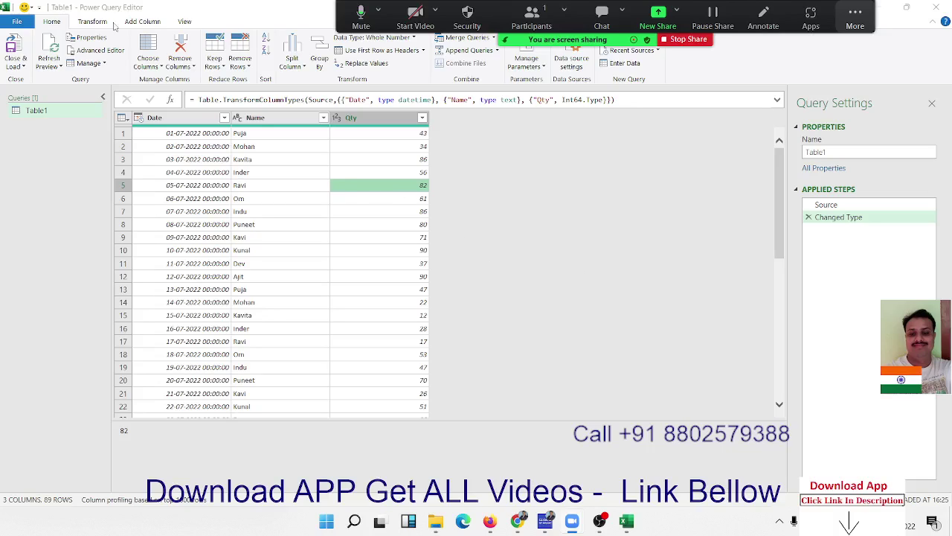
# Bring up the Add Column commands to start a new custom column on the Date/Name/Qty table
pyautogui.click(140, 22)
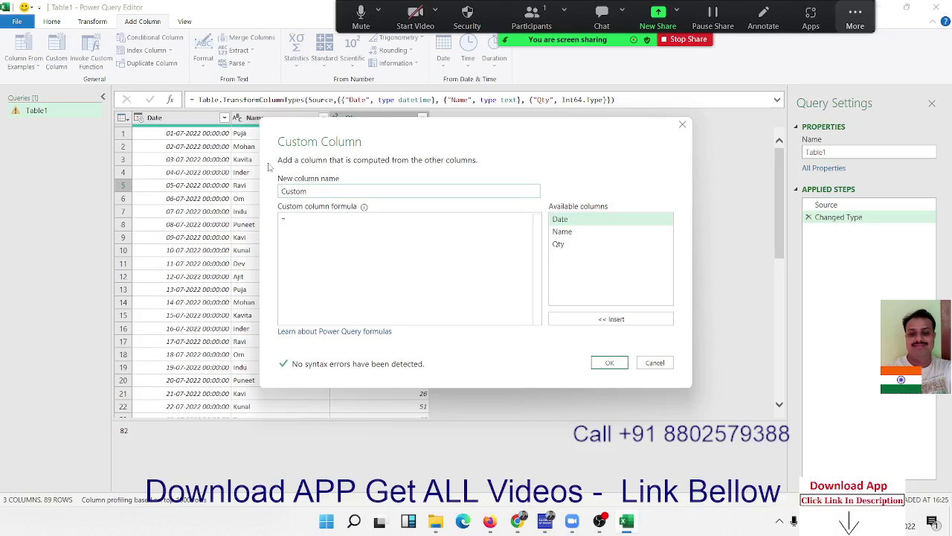
# Name the new column EnW and choose Date.EndOfWeek from the formula suggestions
pyautogui.click(336, 190)
pyautogui.doubleClick(336, 190)
pyautogui.write('EnW')
pyautogui.click(319, 226)
pyautogui.write('dat')
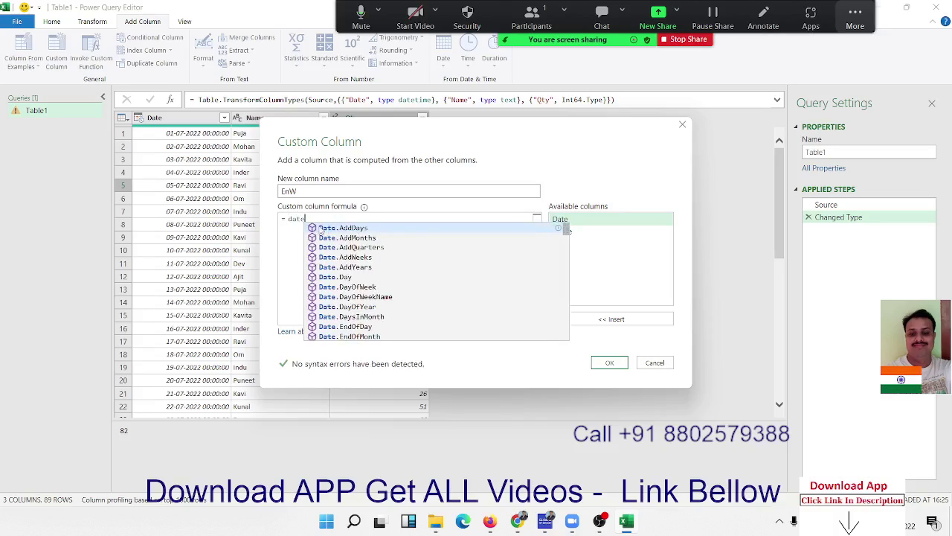
pyautogui.write('e')
pyautogui.press('Down')
pyautogui.press('Down')
pyautogui.press('Down')
pyautogui.press('Down')
pyautogui.press('Down')
pyautogui.press('Down')
pyautogui.press('Down')
pyautogui.press('Down')
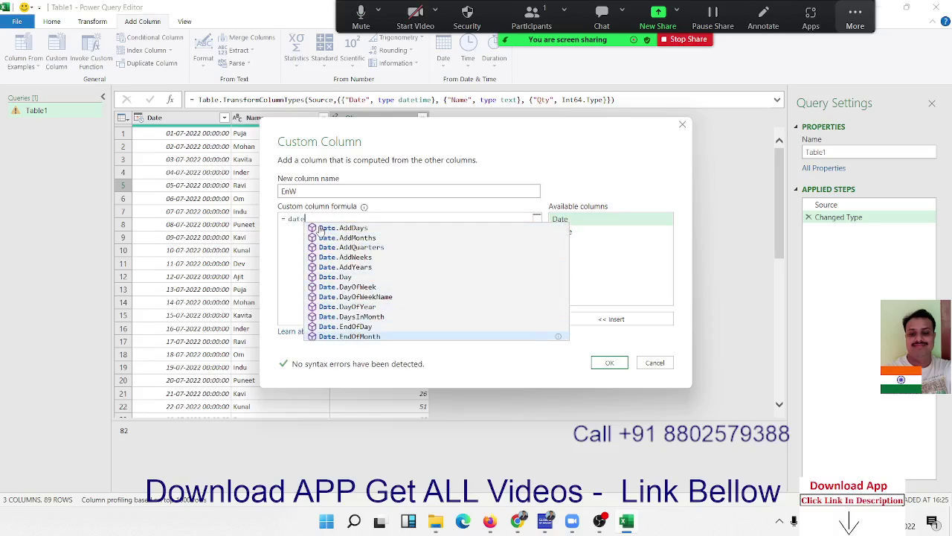
pyautogui.press('Down')
pyautogui.press('Down')
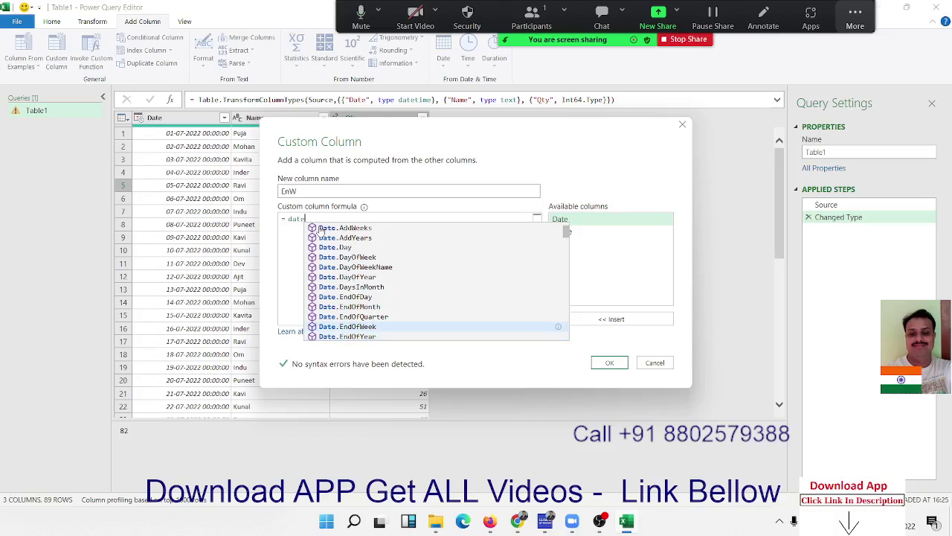
pyautogui.press('Tab')
# Complete the formula as Date.EndOfWeek([Date]) and add the EnW column
pyautogui.write('(')
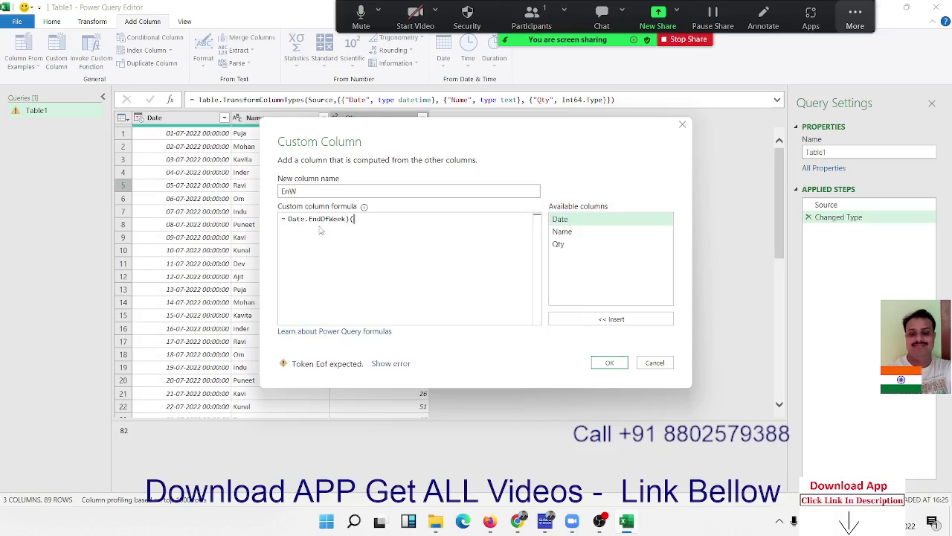
pyautogui.press('BackSpace')
pyautogui.write('(')
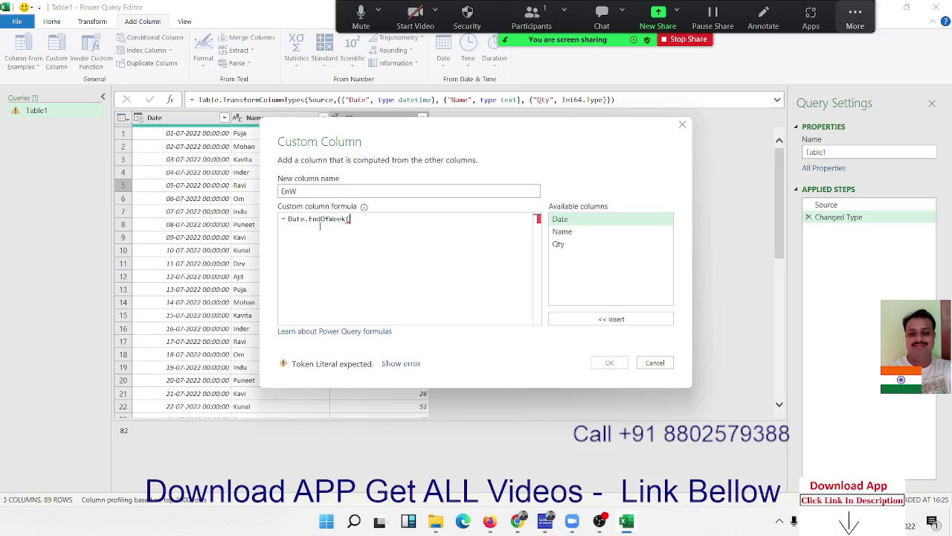
pyautogui.doubleClick(570, 225)
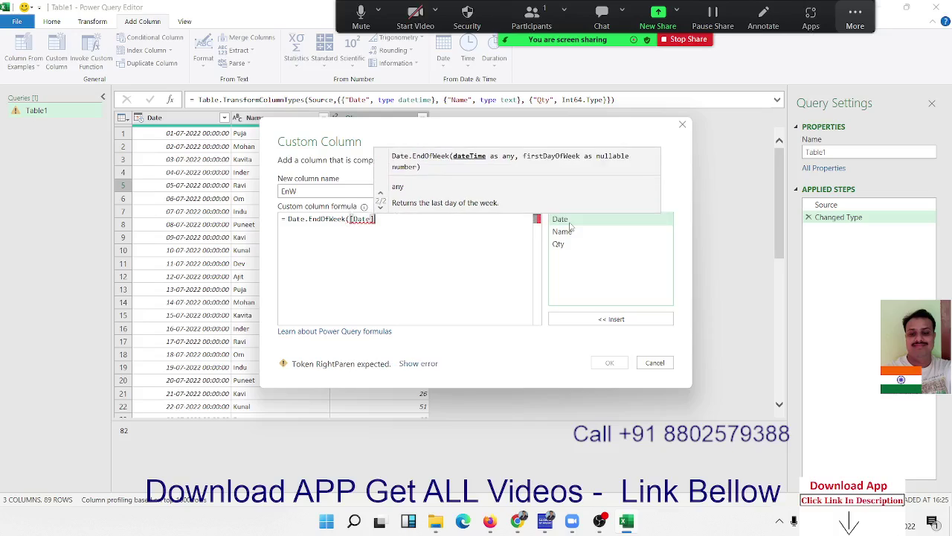
pyautogui.write(')')
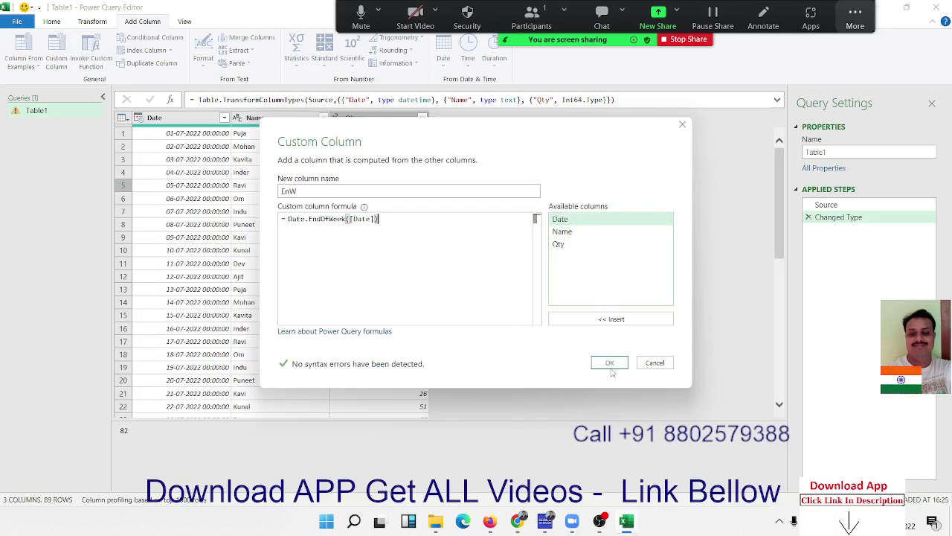
pyautogui.click(609, 363)
# Check the first row's EnW value and name the next custom column EndY
pyautogui.click(480, 138)
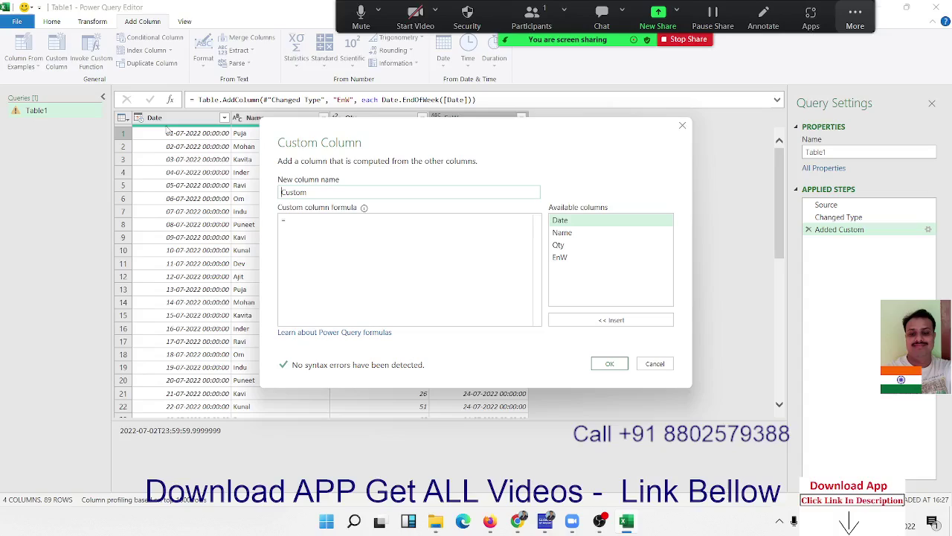
pyautogui.doubleClick(296, 195)
pyautogui.write('E')
pyautogui.write('ndW')
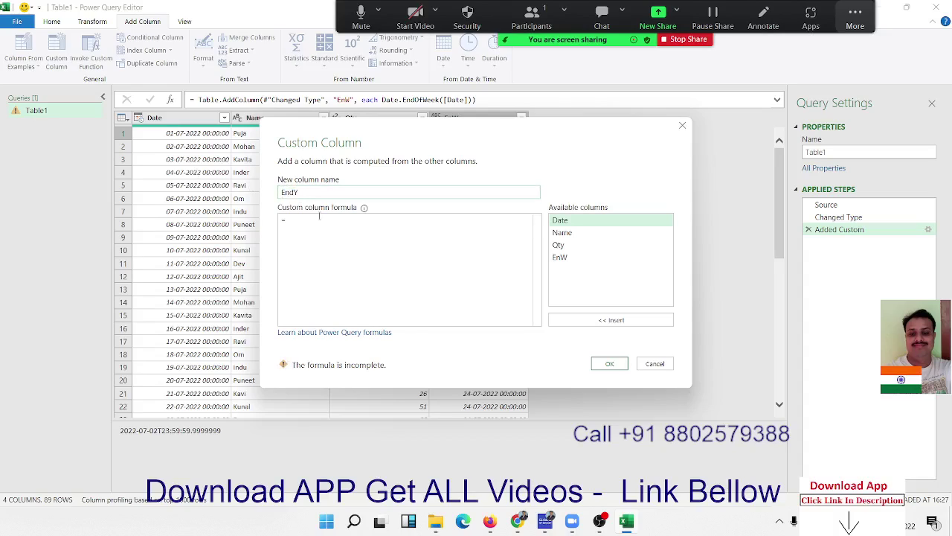
# Start the formula by choosing Date.EndOfYear from the Date function suggestions
pyautogui.click(318, 218)
pyautogui.write('date')
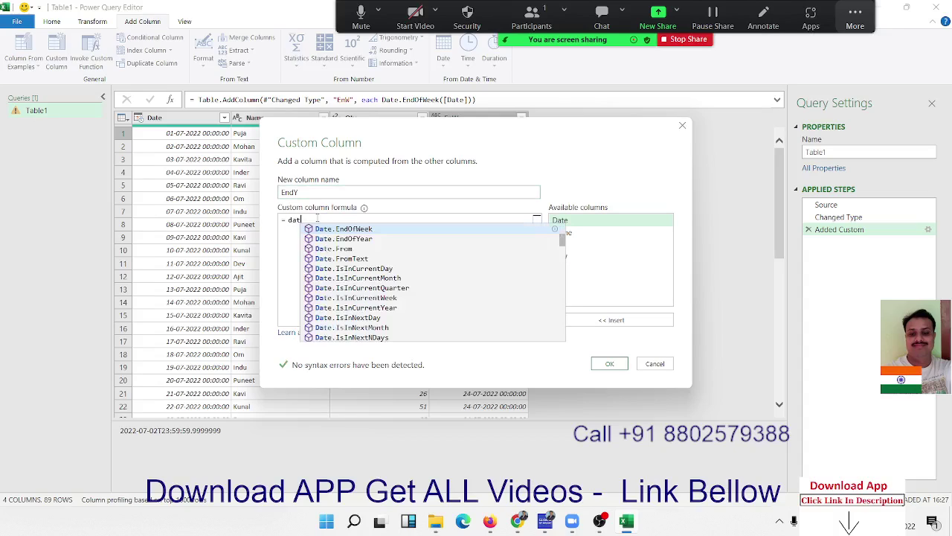
pyautogui.press('Down')
pyautogui.press('Down')
pyautogui.press('Down')
pyautogui.press('Down')
pyautogui.press('Down')
pyautogui.press('Down')
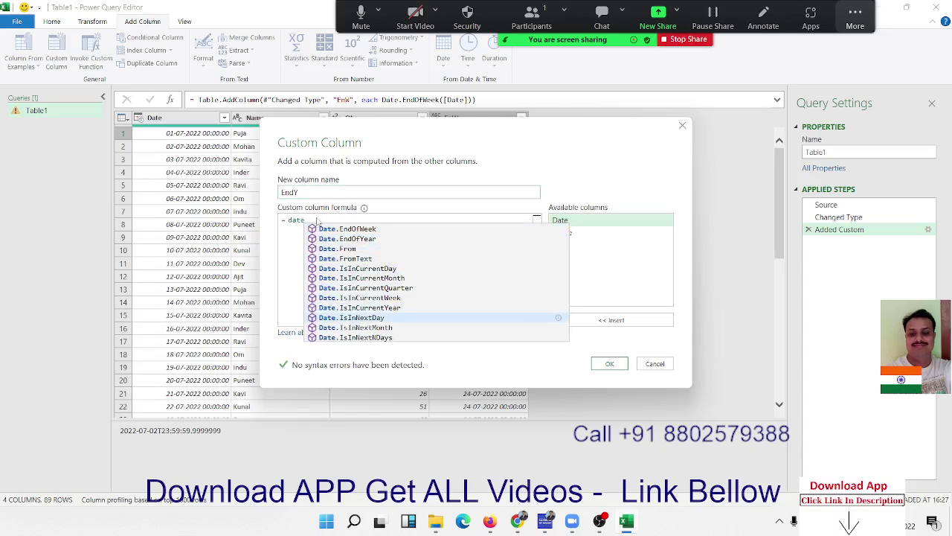
pyautogui.press('Down')
pyautogui.press('Up')
pyautogui.press('Down')
pyautogui.press('Down')
pyautogui.press('Up')
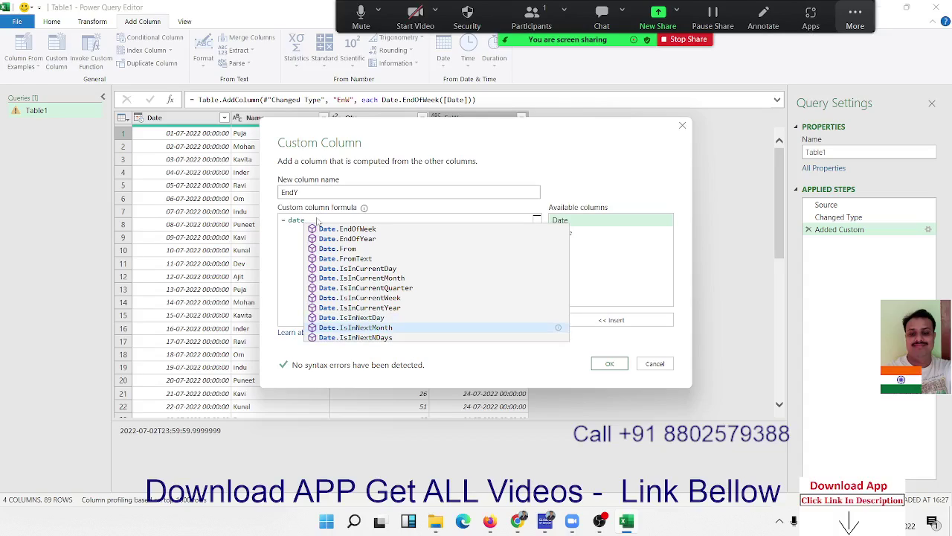
pyautogui.press('Up')
pyautogui.press('Up')
pyautogui.press('Up')
pyautogui.press('Up')
pyautogui.press('Up')
pyautogui.press('Up')
pyautogui.press('Up')
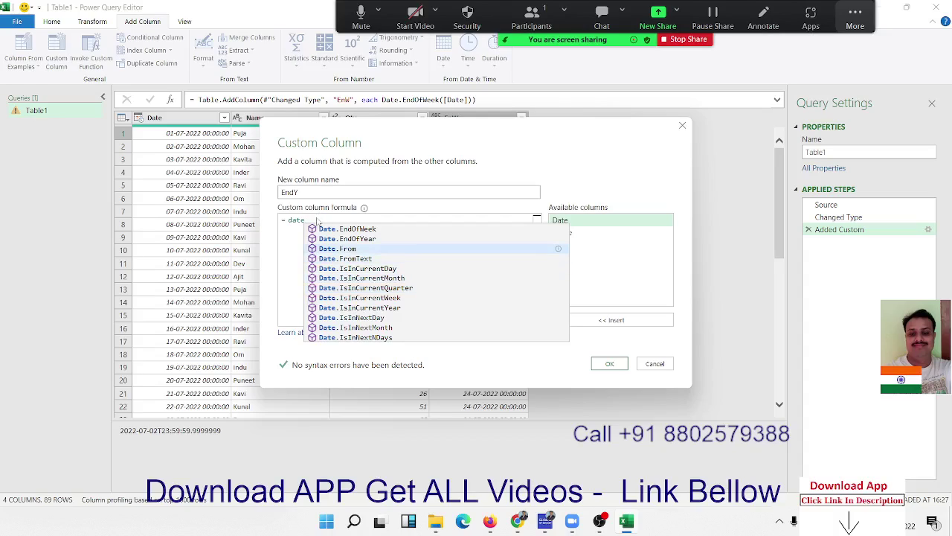
pyautogui.press('Up')
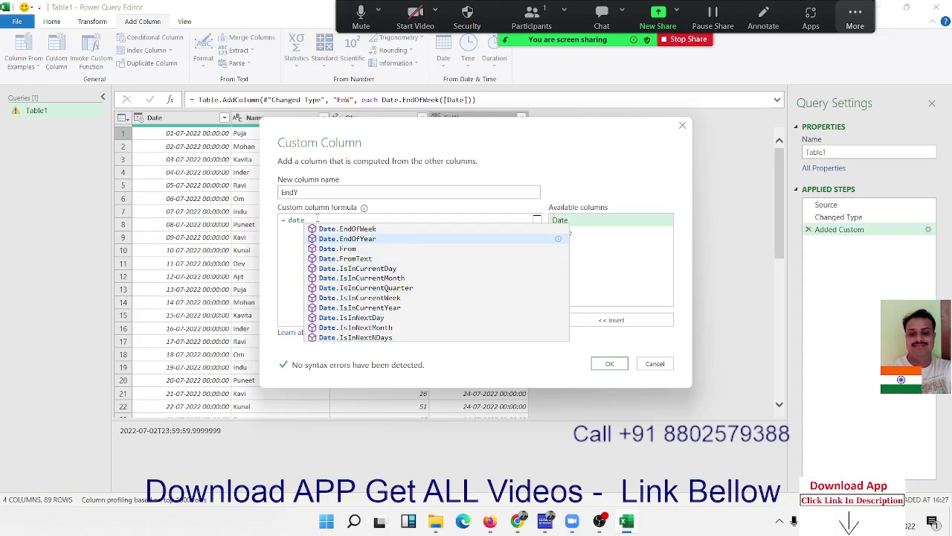
pyautogui.press('Tab')
# Complete the formula as Date.EndOfYear([Date]) and add the EndY column
pyautogui.write('(')
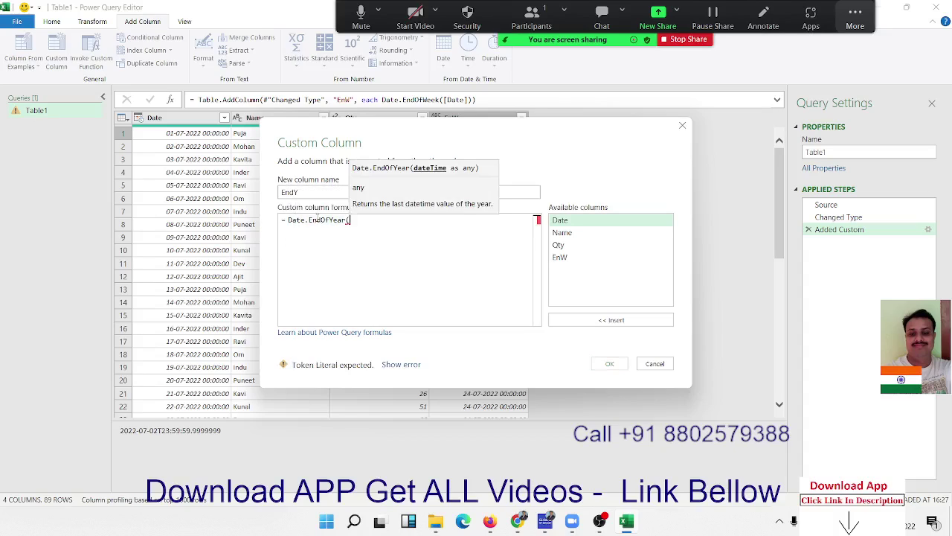
pyautogui.doubleClick(575, 223)
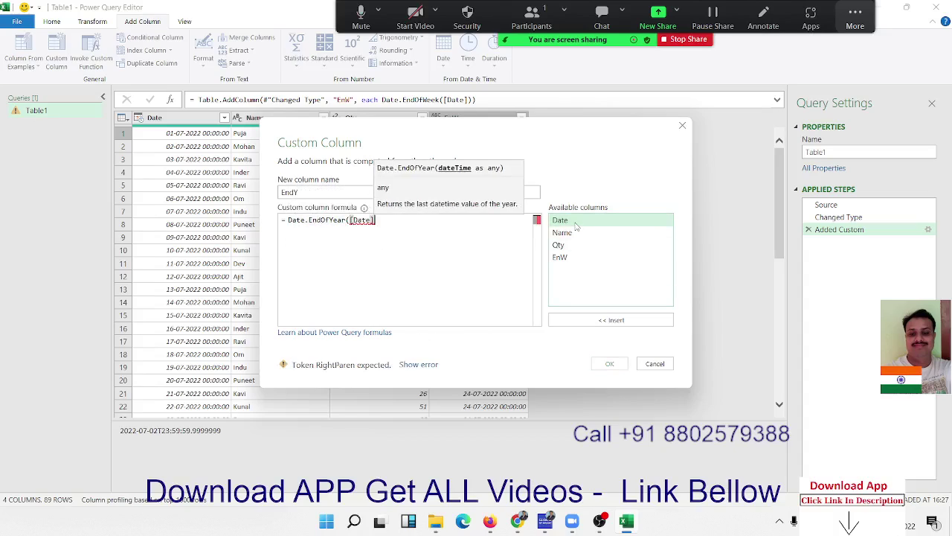
pyautogui.write('(')
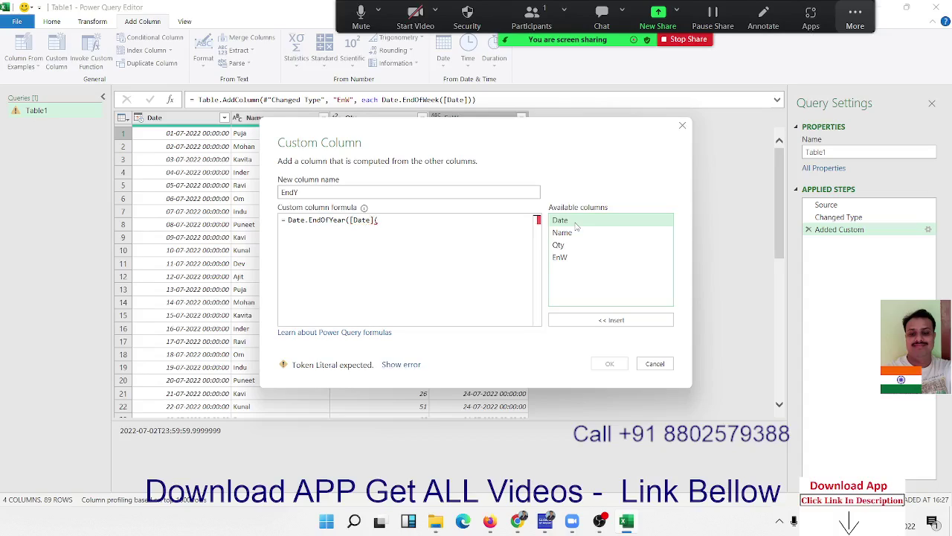
pyautogui.press('BackSpace')
pyautogui.write(')')
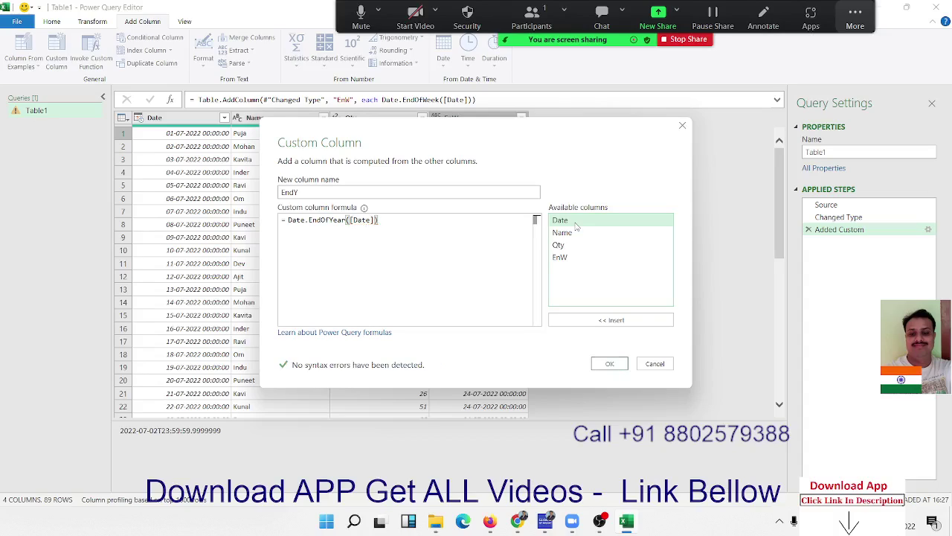
pyautogui.click(615, 362)
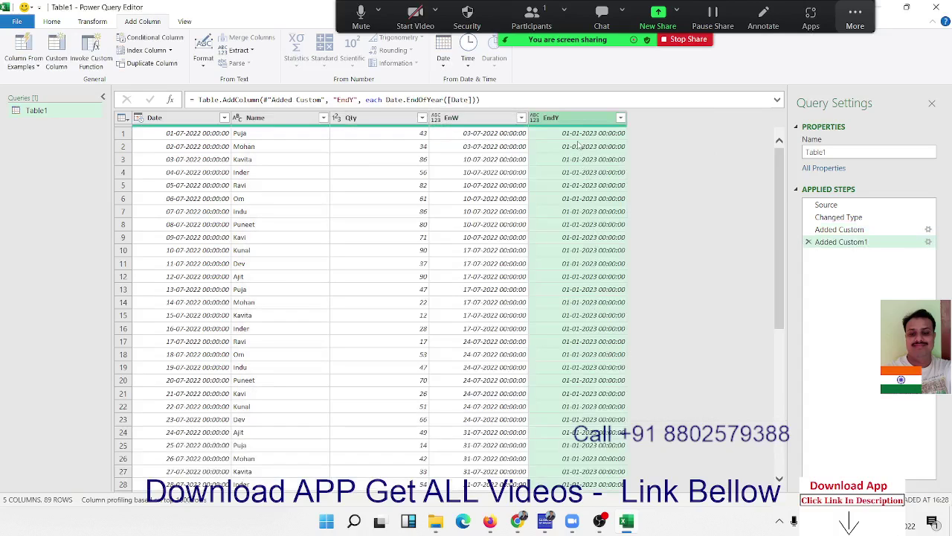
pyautogui.click(578, 146)
pyautogui.press('Up')
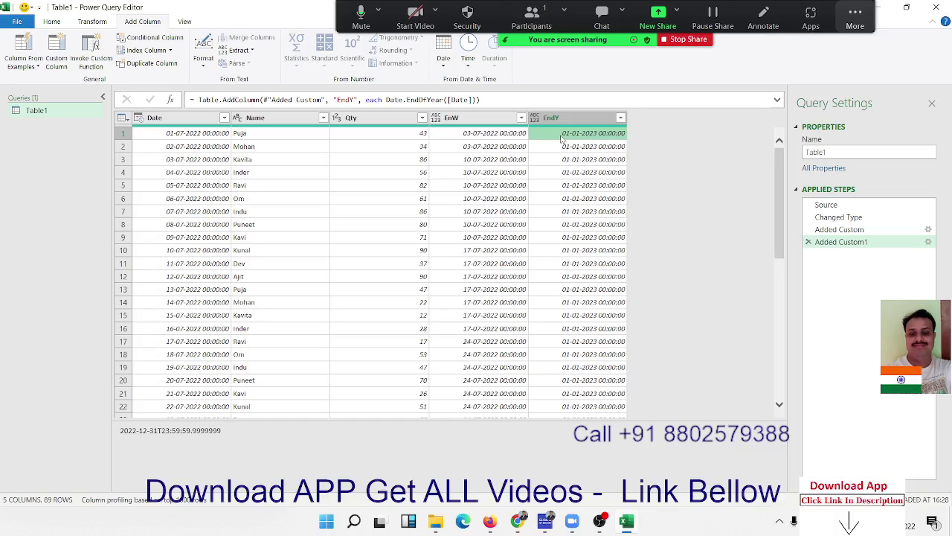
pyautogui.click(515, 101)
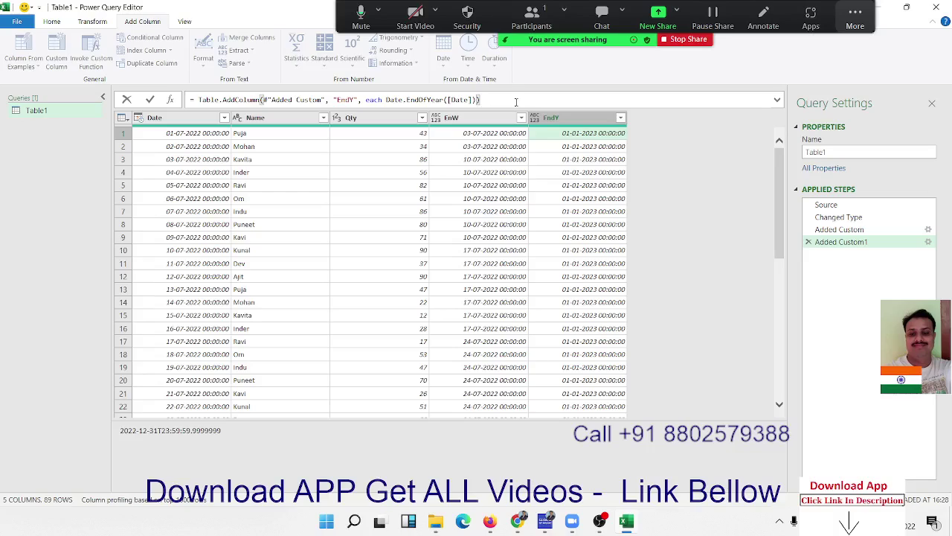
pyautogui.write('-1')
pyautogui.press('Return')
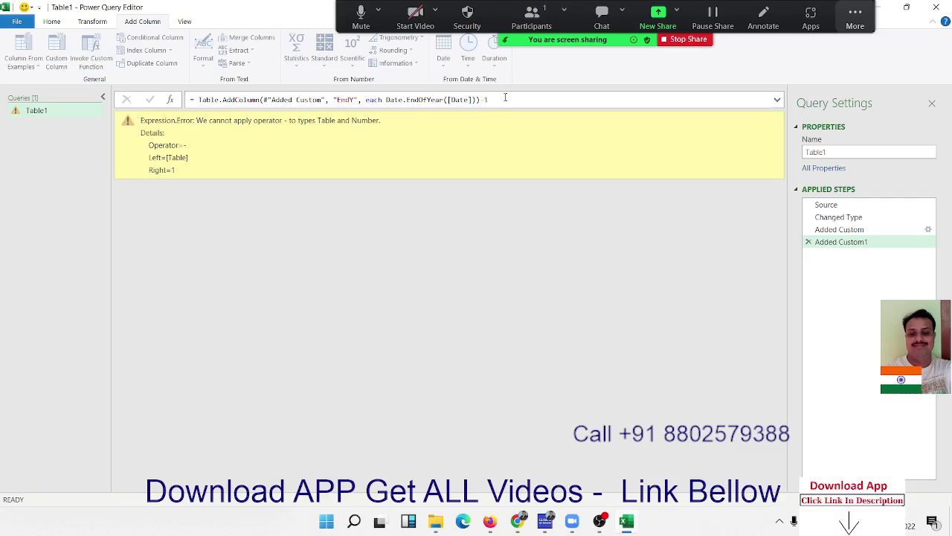
pyautogui.click(505, 97)
pyautogui.press('BackSpace')
pyautogui.press('BackSpace')
pyautogui.press('BackSpace')
pyautogui.write('-1')
pyautogui.press('Return')
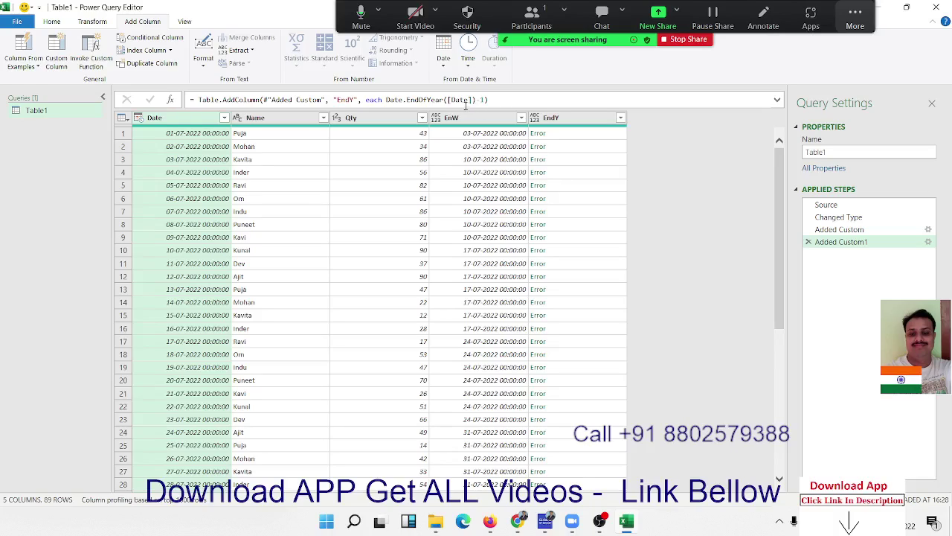
pyautogui.click(485, 99)
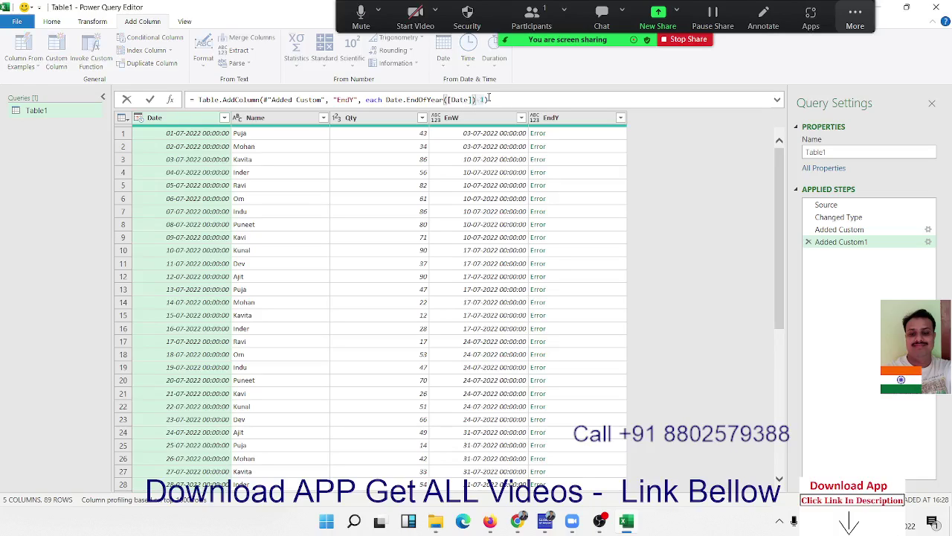
pyautogui.press('BackSpace')
pyautogui.press('BackSpace')
pyautogui.press('BackSpace')
pyautogui.press('Return')
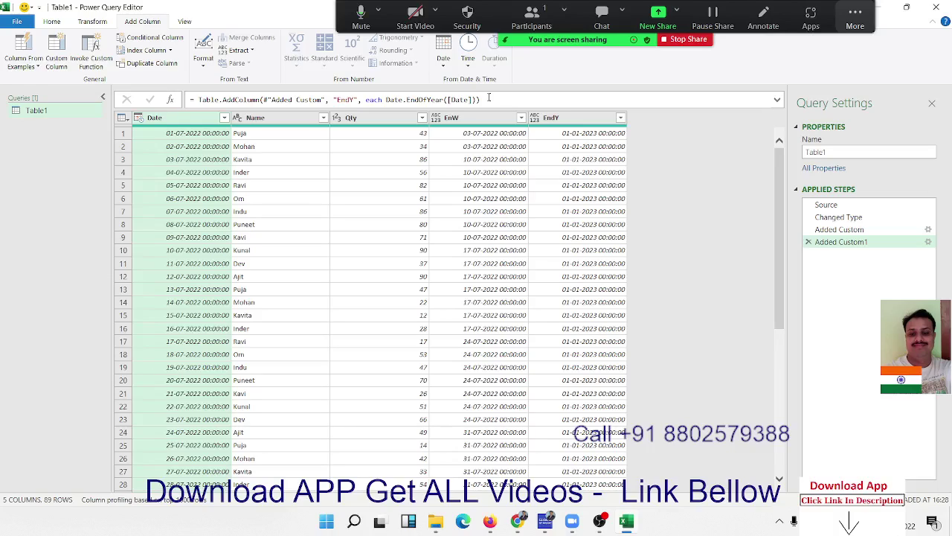
# Add a custom column named DF with the formula Date.From([Date])
pyautogui.click(53, 65)
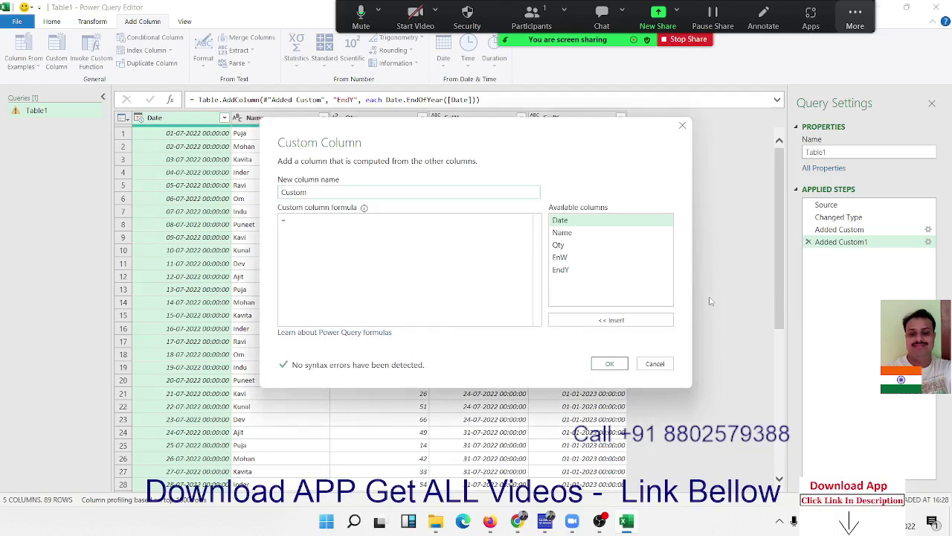
pyautogui.doubleClick(290, 191)
pyautogui.write('DF')
pyautogui.click(297, 218)
pyautogui.click(304, 223)
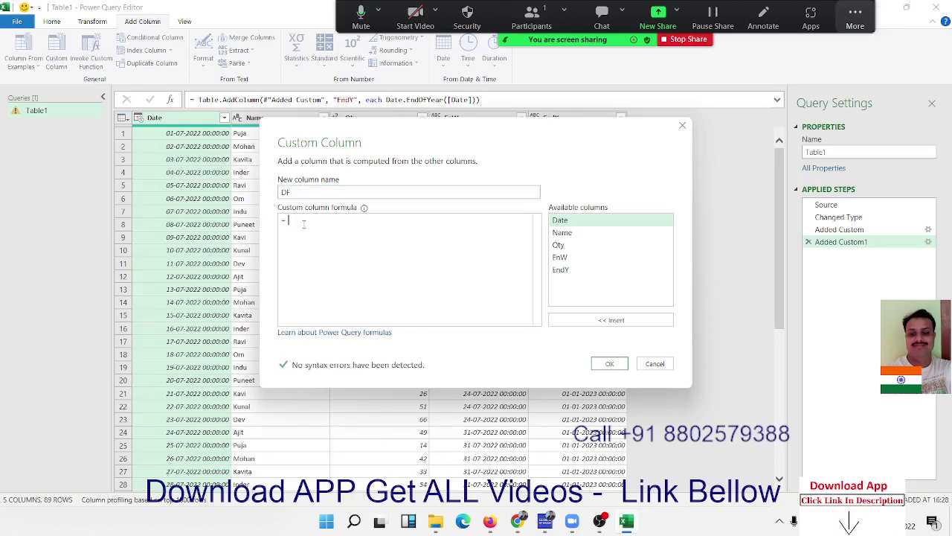
pyautogui.write('date')
pyautogui.press('Down')
pyautogui.press('Down')
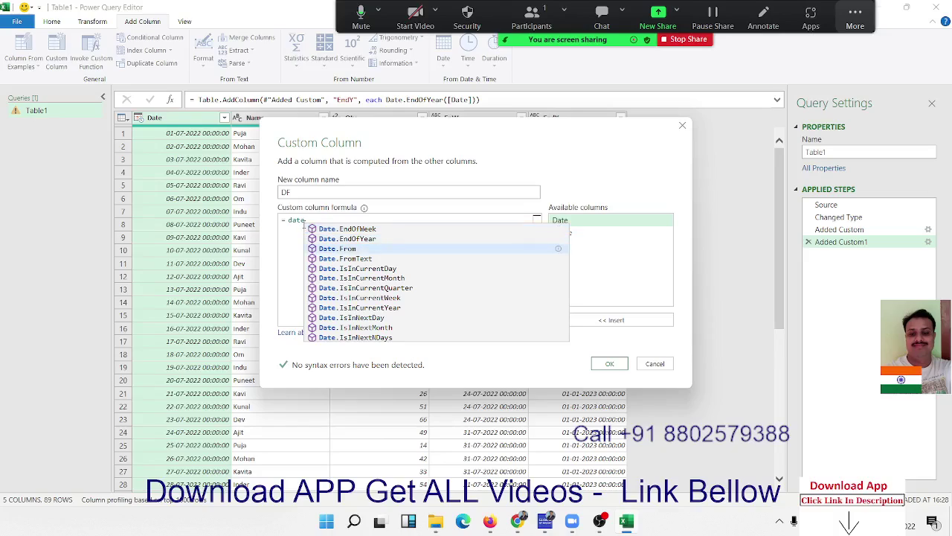
pyautogui.press('Tab')
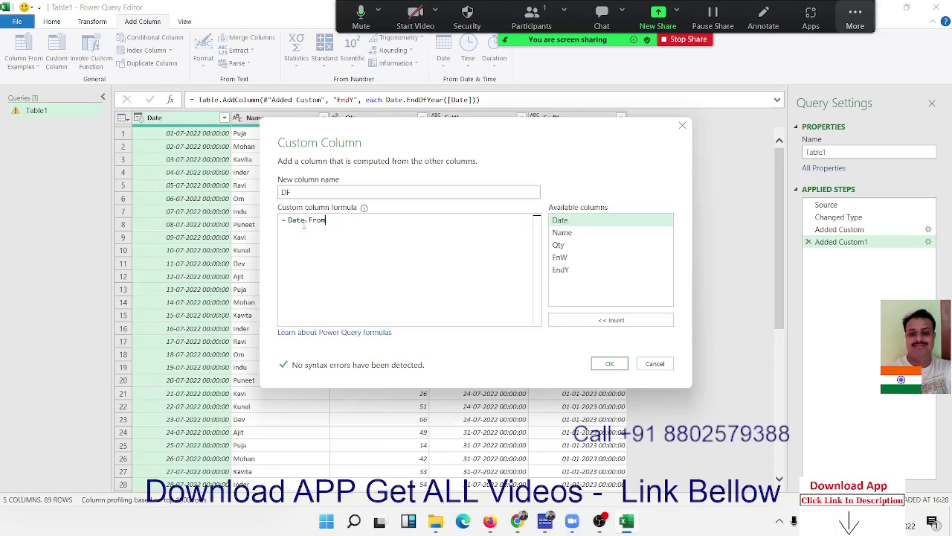
pyautogui.write('(')
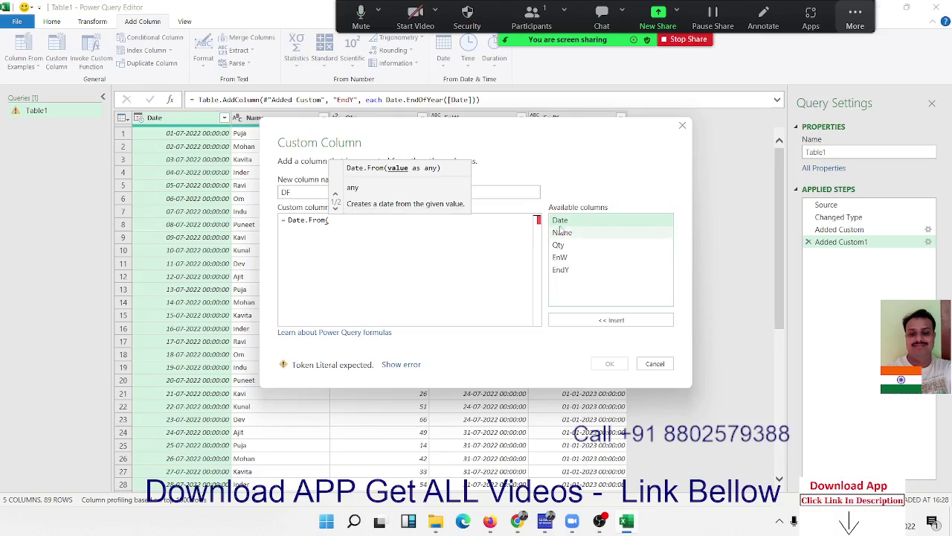
pyautogui.doubleClick(562, 221)
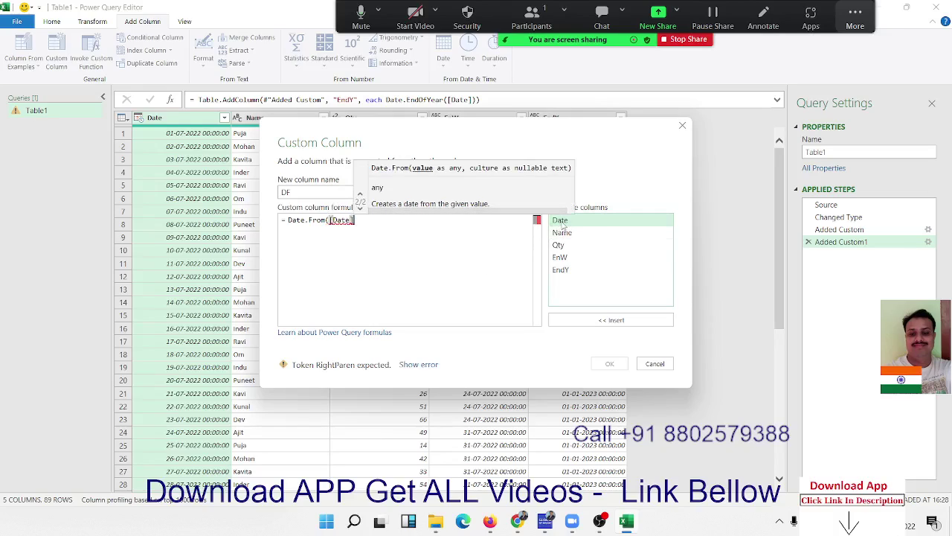
pyautogui.write(')')
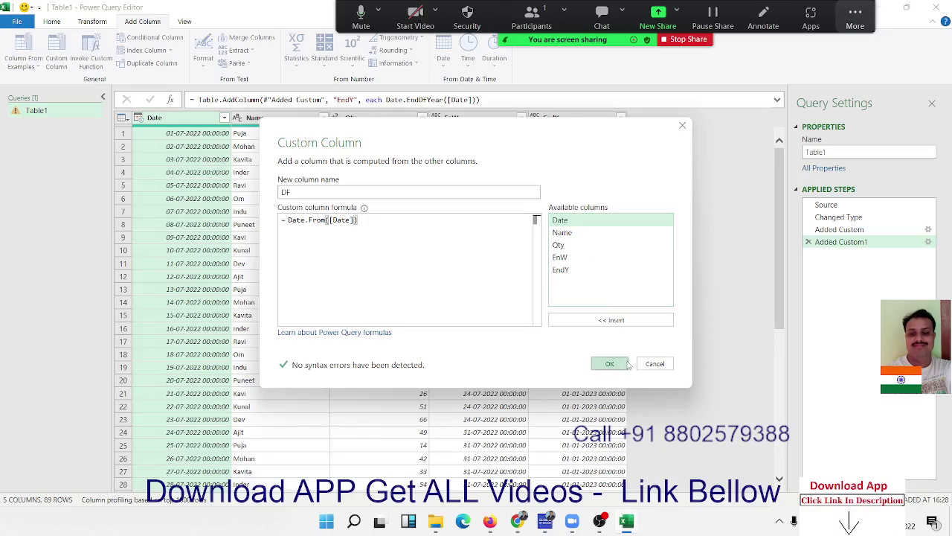
pyautogui.click(610, 364)
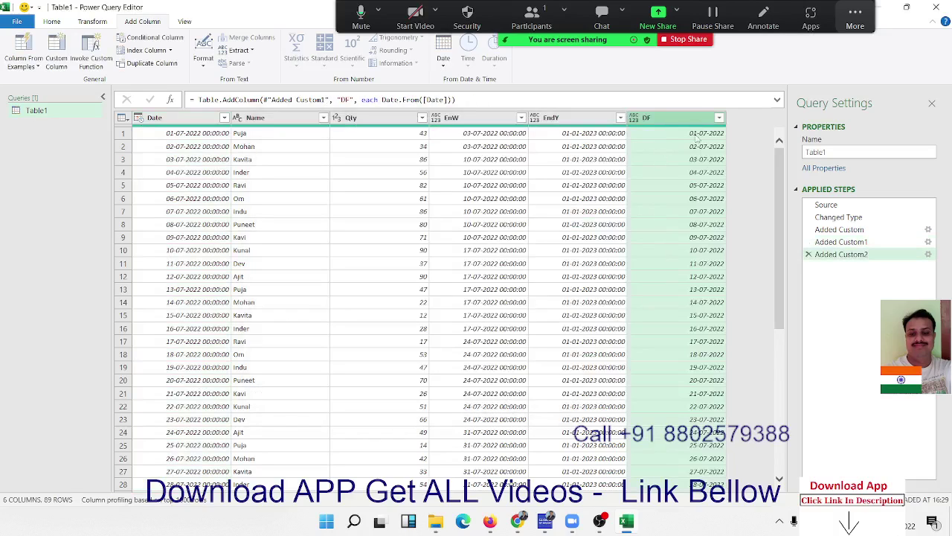
pyautogui.click(683, 134)
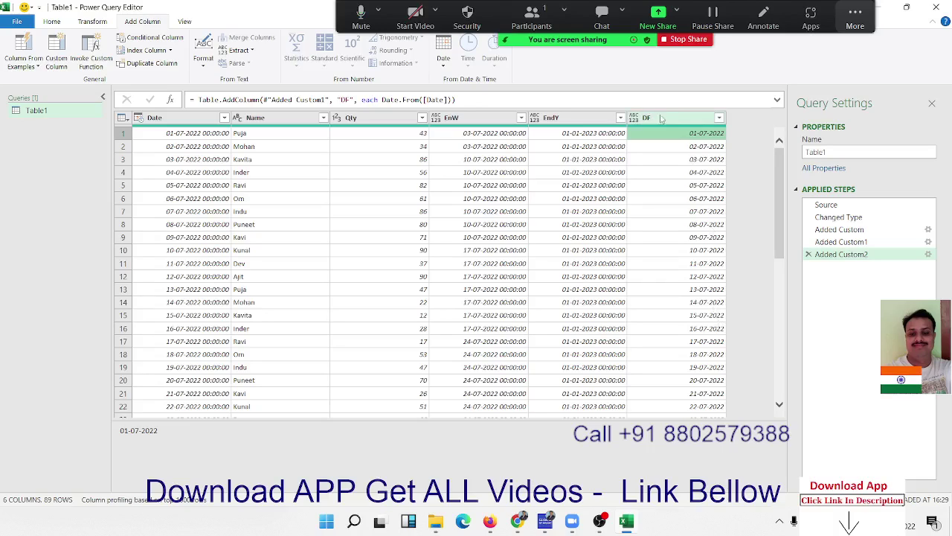
pyautogui.click(637, 120)
pyautogui.click(637, 121)
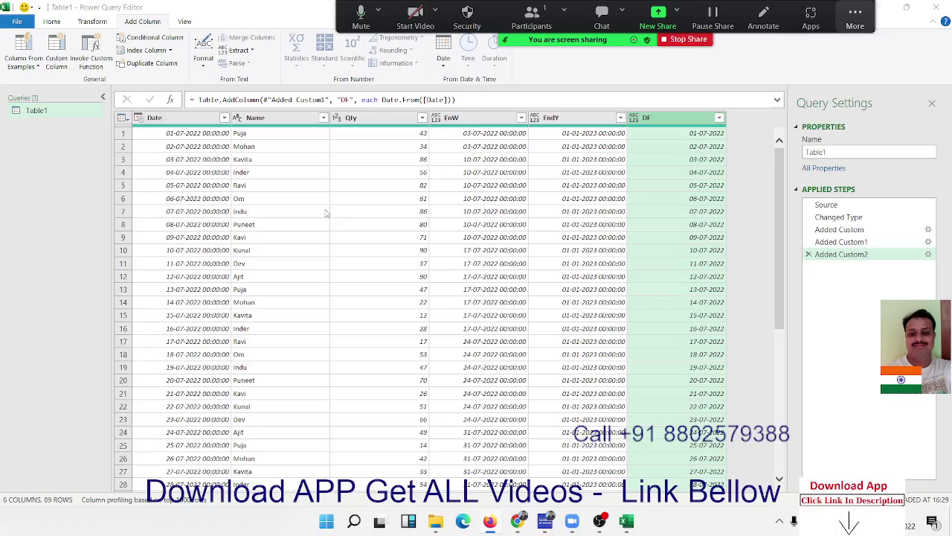
pyautogui.click(207, 123)
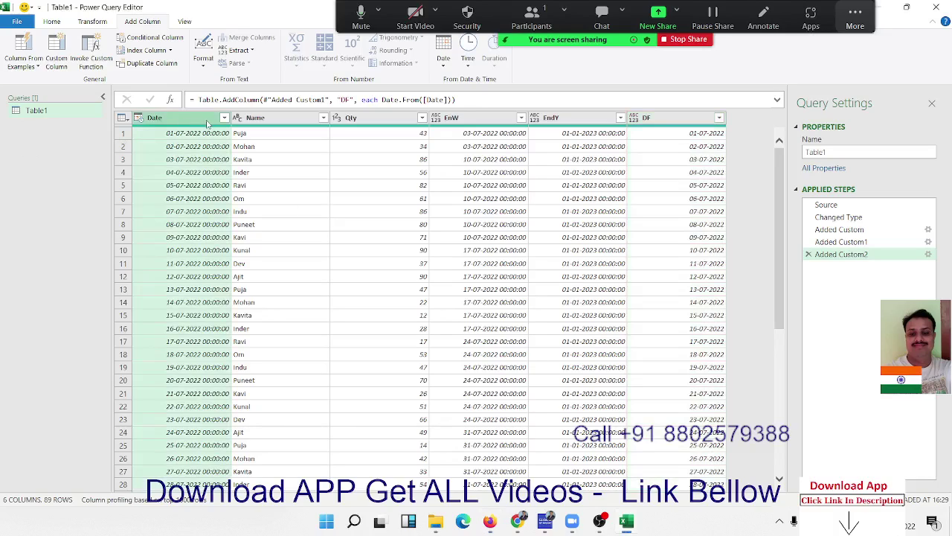
# Change the Date column's data type to Text
pyautogui.click(139, 118)
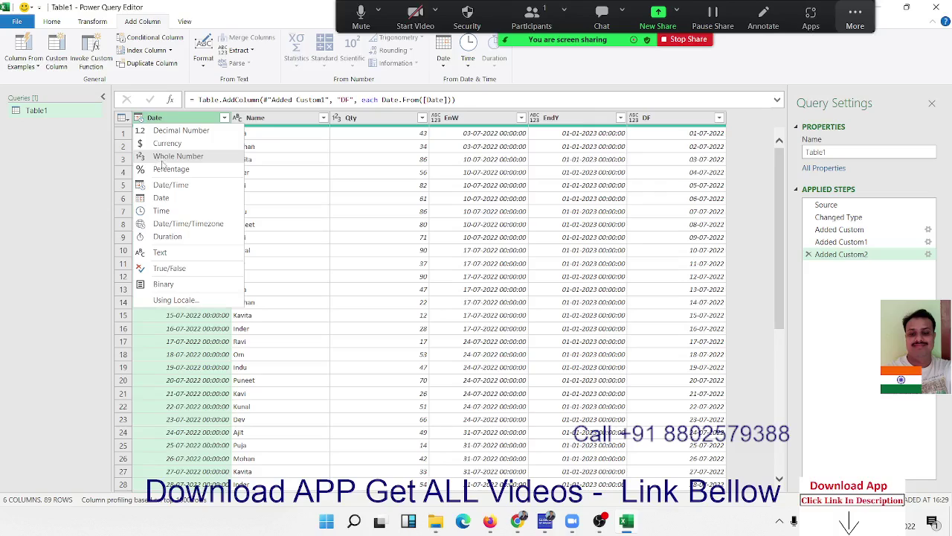
pyautogui.click(159, 252)
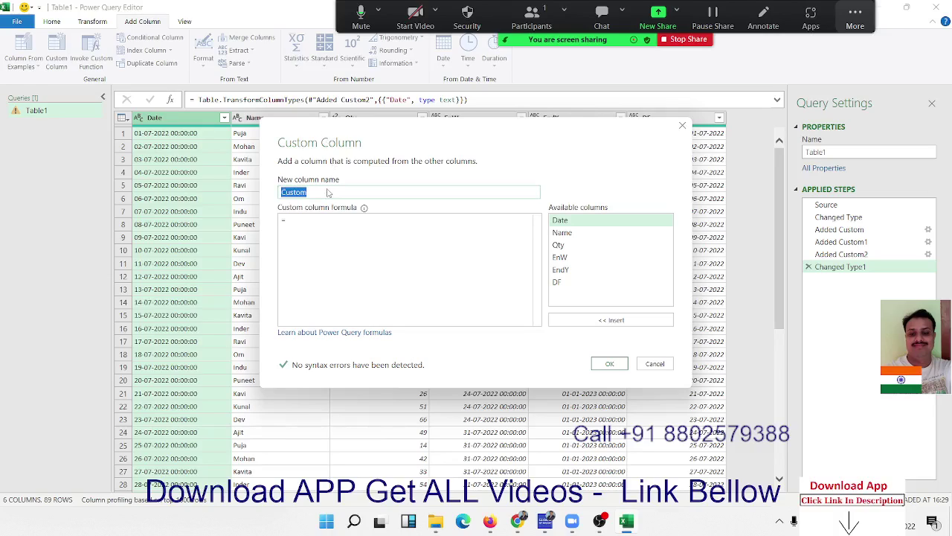
# Add a CDate column with the formula Date.From([Date])
pyautogui.write('CDate')
pyautogui.click(315, 224)
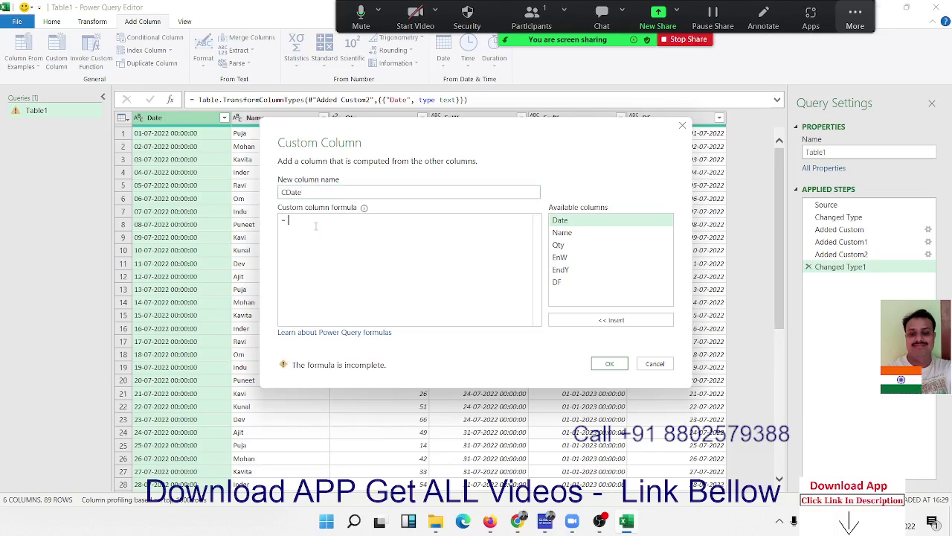
pyautogui.write('date')
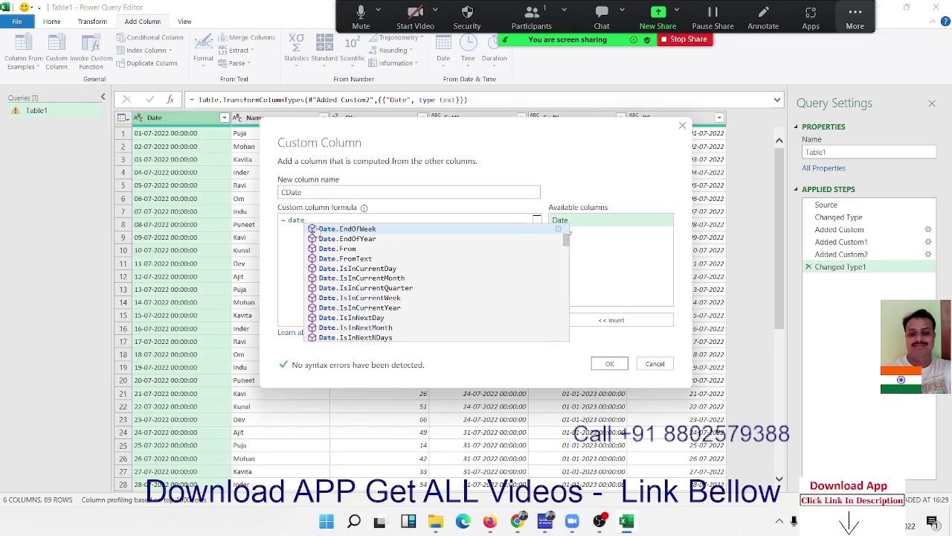
pyautogui.press('Tab')
pyautogui.write('(')
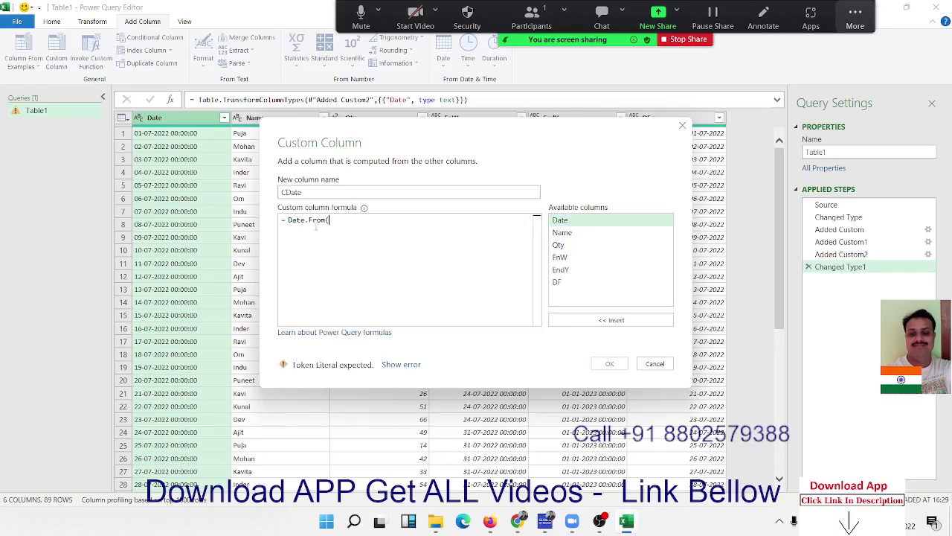
pyautogui.doubleClick(568, 221)
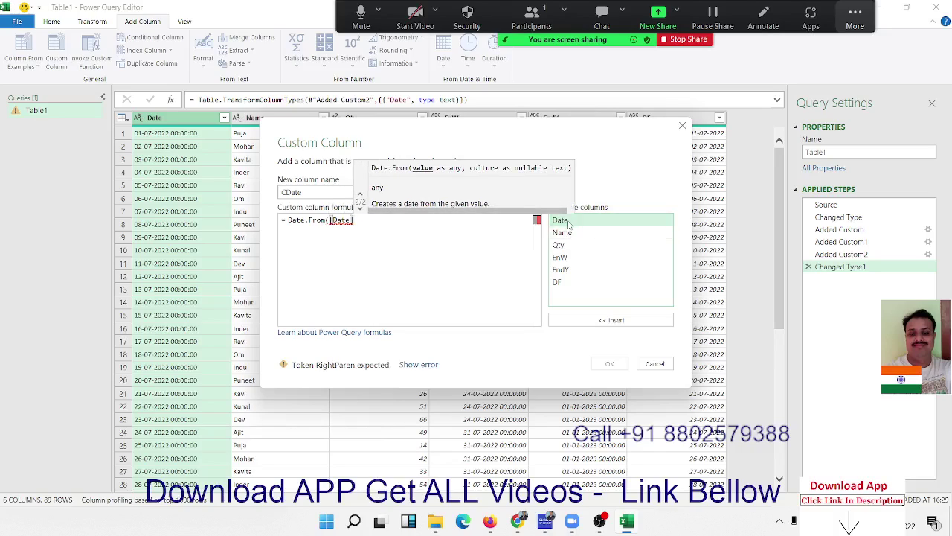
pyautogui.write(')')
pyautogui.press('Return')
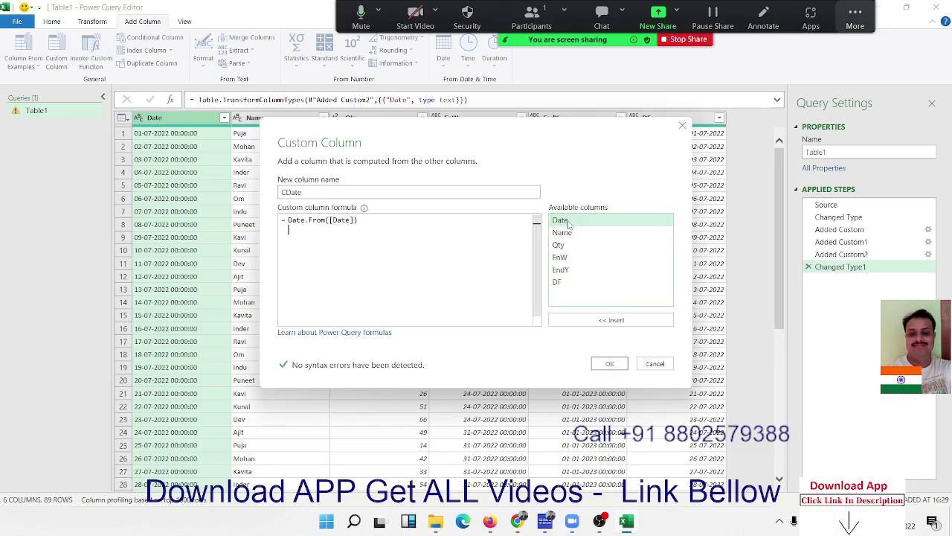
pyautogui.click(623, 362)
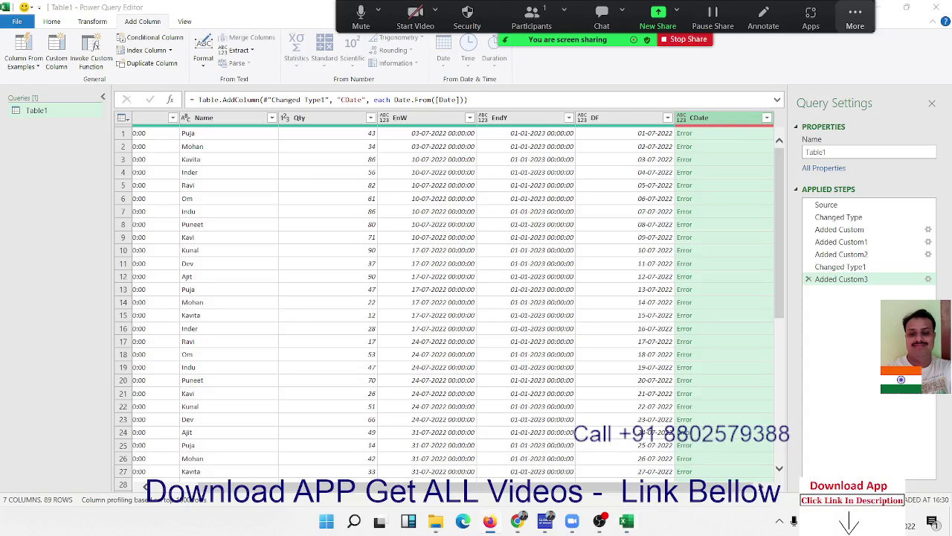
# Inspect the CDate DataFormat.Error and the DF values to trace the failed date conversion
pyautogui.click(697, 137)
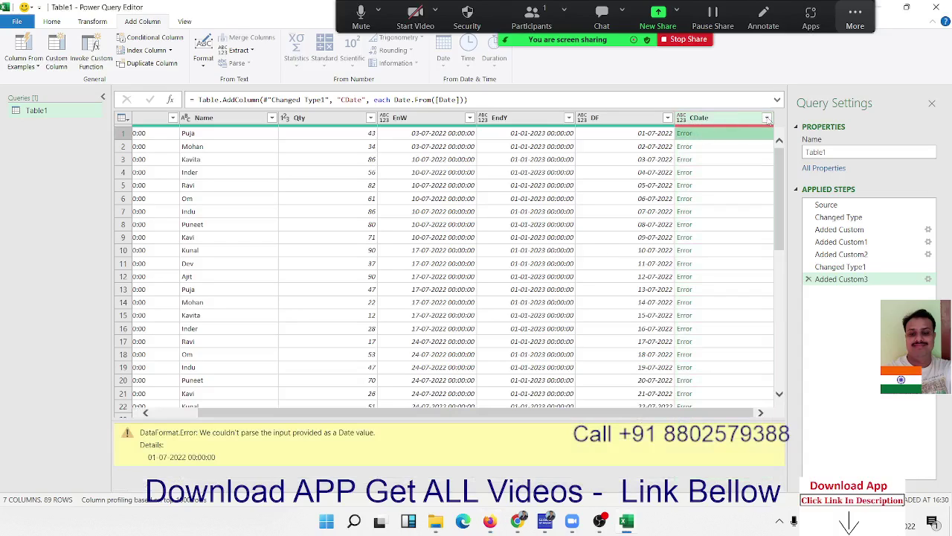
pyautogui.click(767, 119)
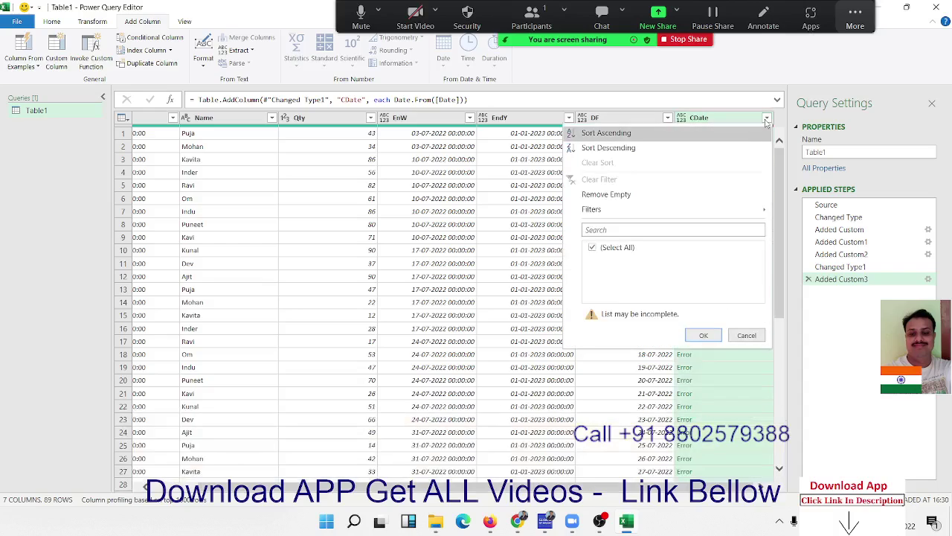
pyautogui.click(766, 121)
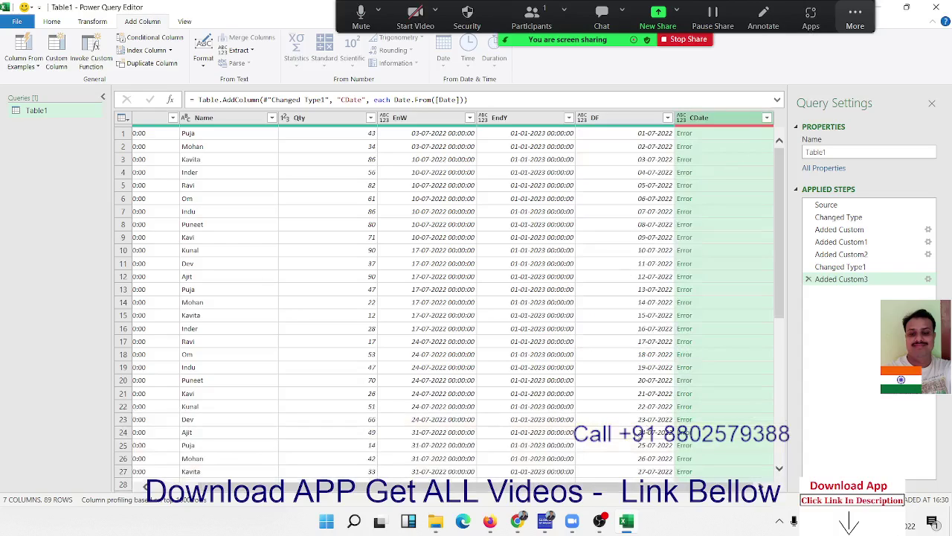
pyautogui.click(605, 484)
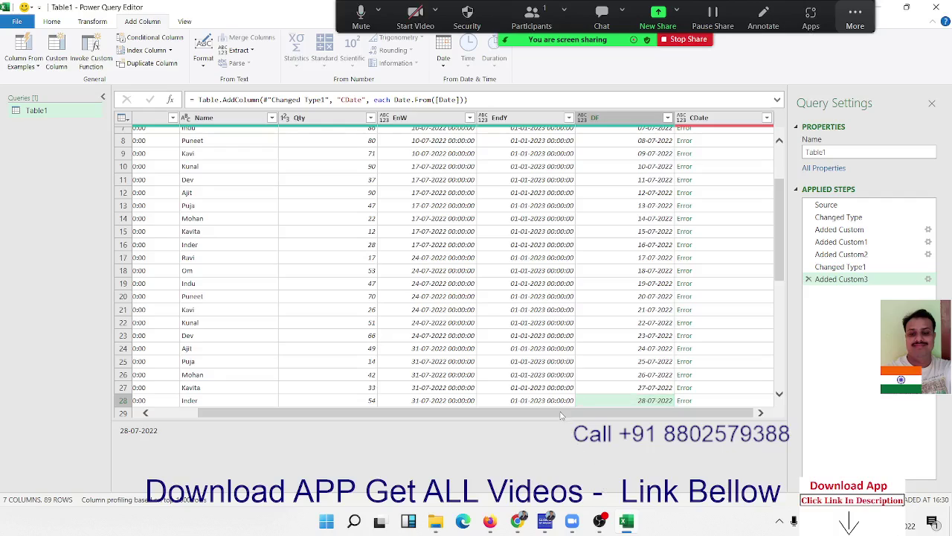
pyautogui.scroll(3, 197, 171)
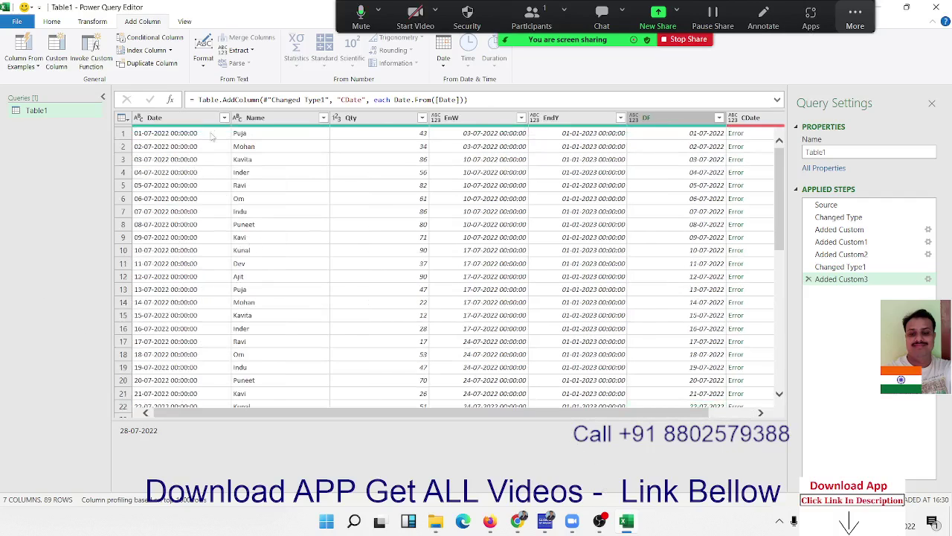
pyautogui.click(139, 118)
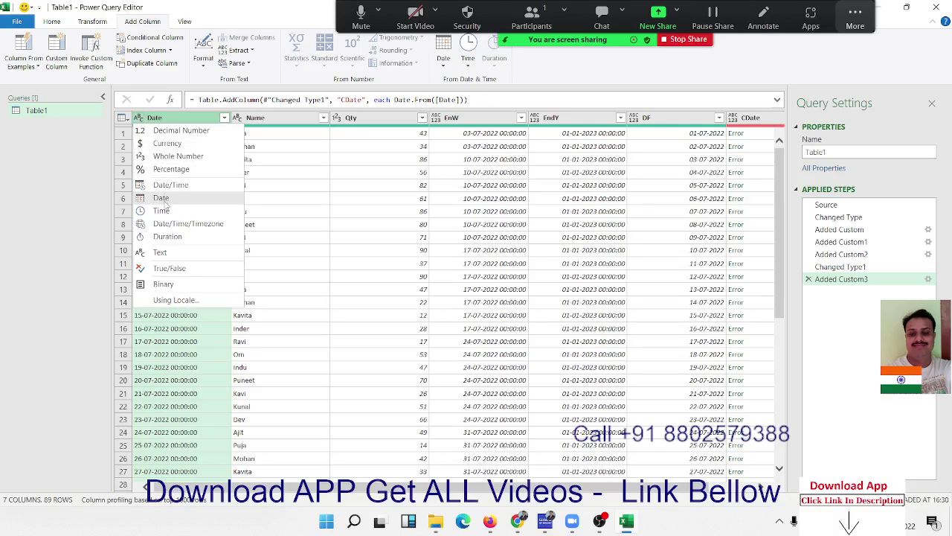
# Convert the Date column to Date, then to Date/Time, replacing the current type step
pyautogui.click(171, 201)
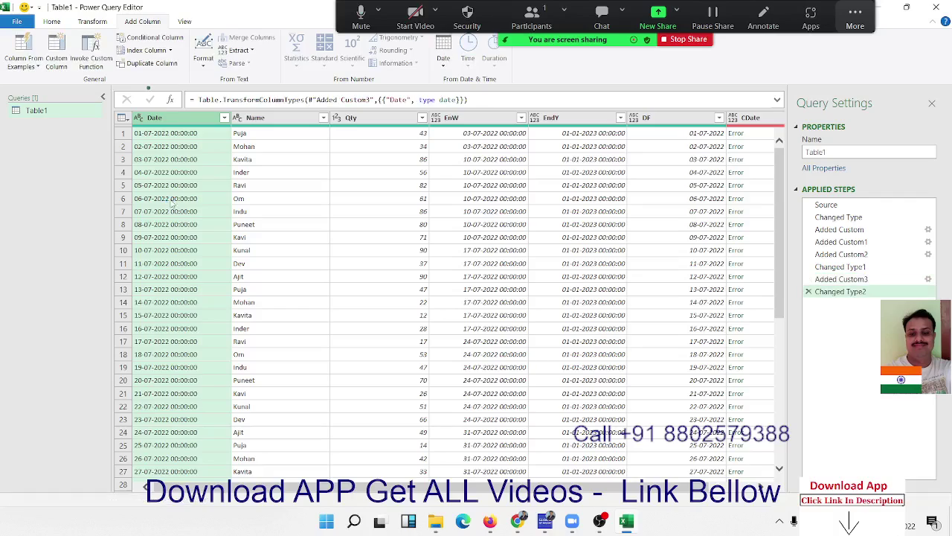
pyautogui.click(223, 117)
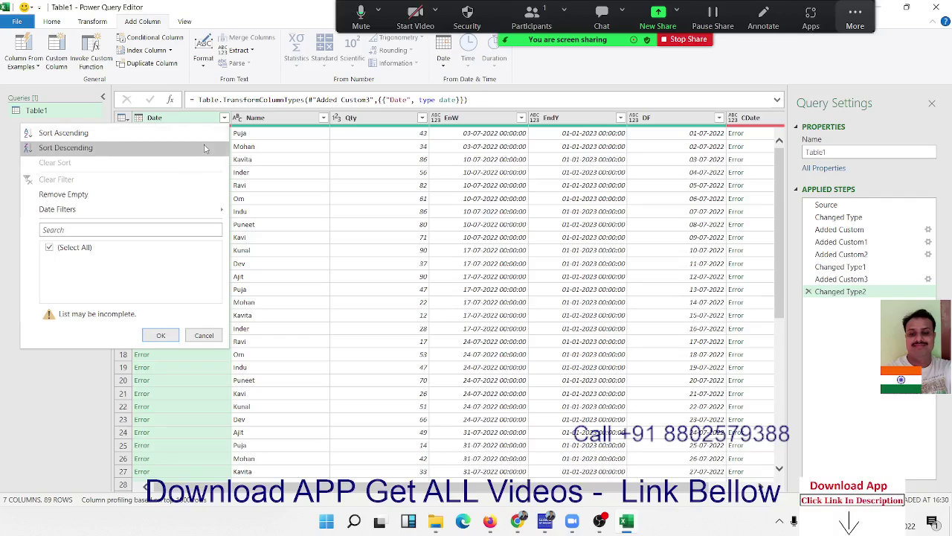
pyautogui.press('Escape')
pyautogui.click(139, 118)
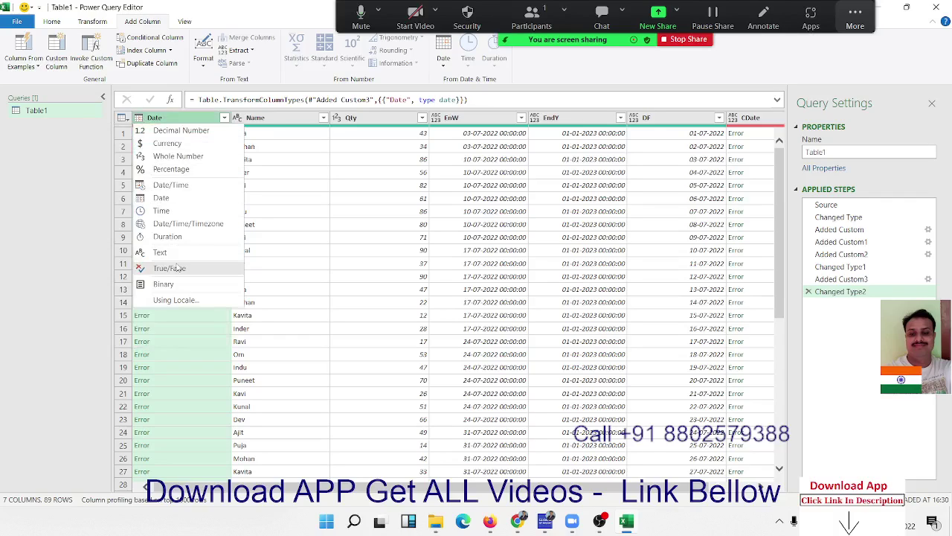
pyautogui.click(183, 196)
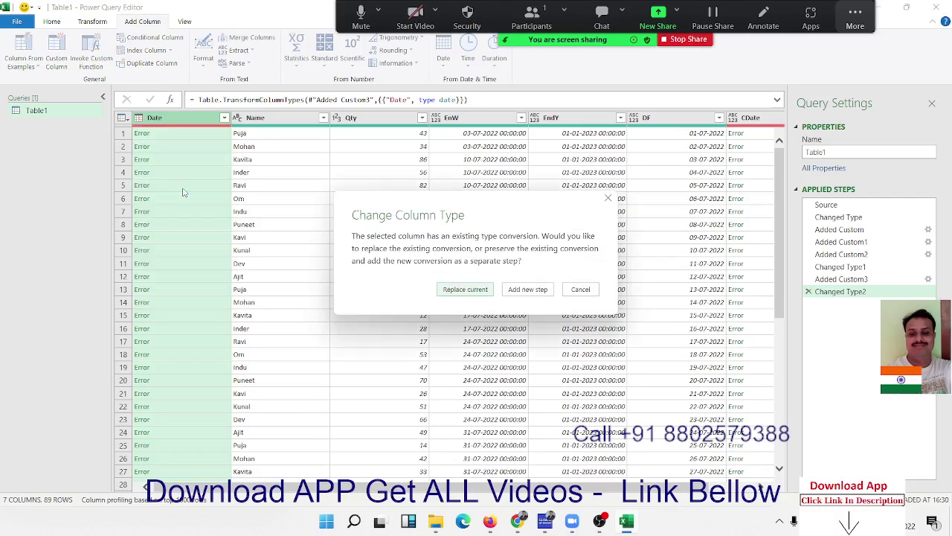
pyautogui.click(465, 290)
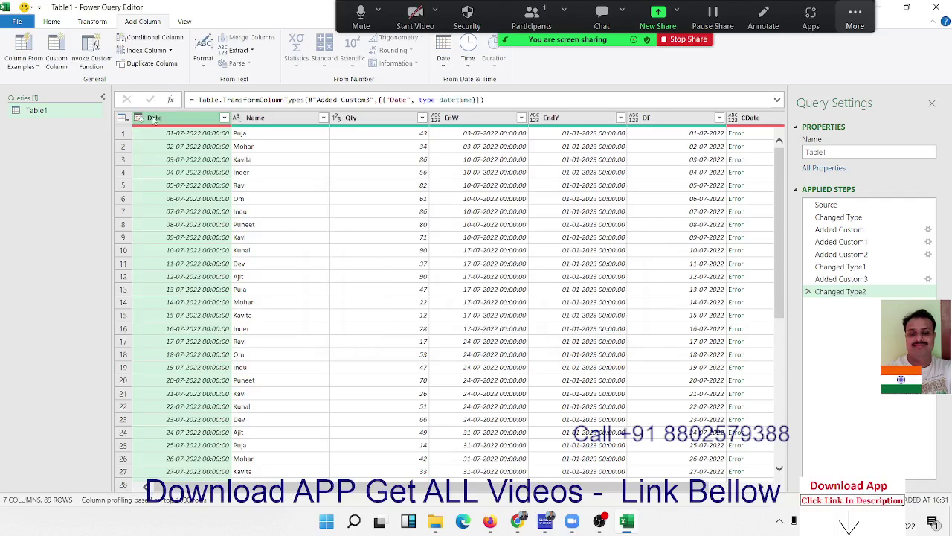
pyautogui.click(139, 118)
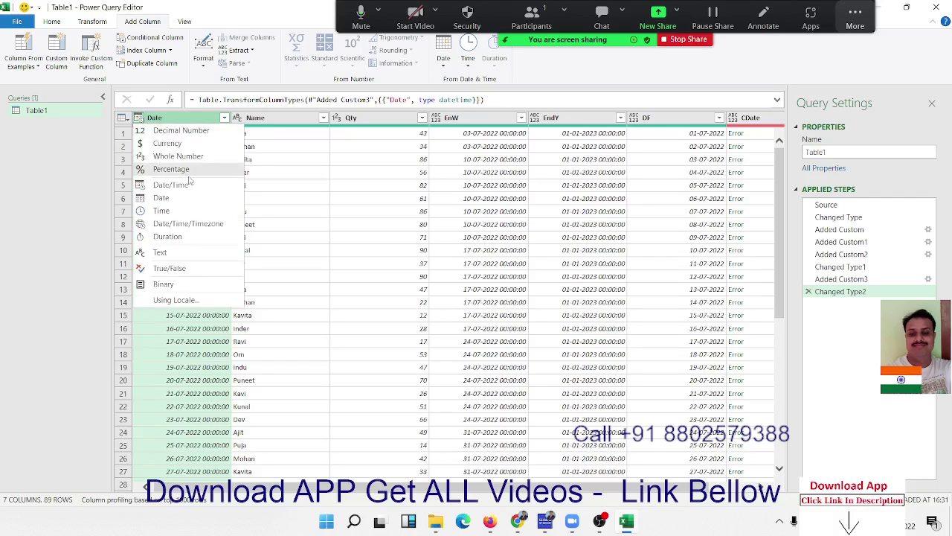
pyautogui.press('Escape')
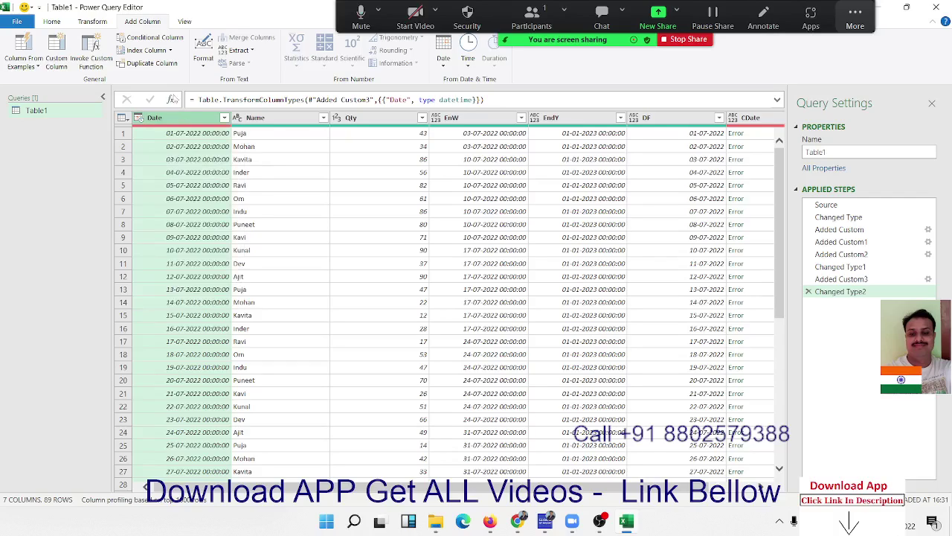
pyautogui.click(52, 22)
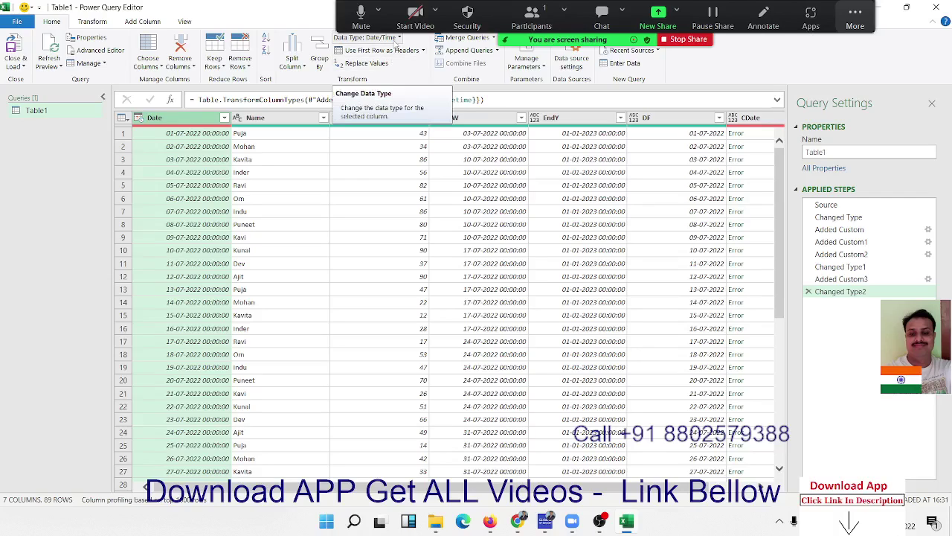
pyautogui.click(394, 41)
pyautogui.click(393, 39)
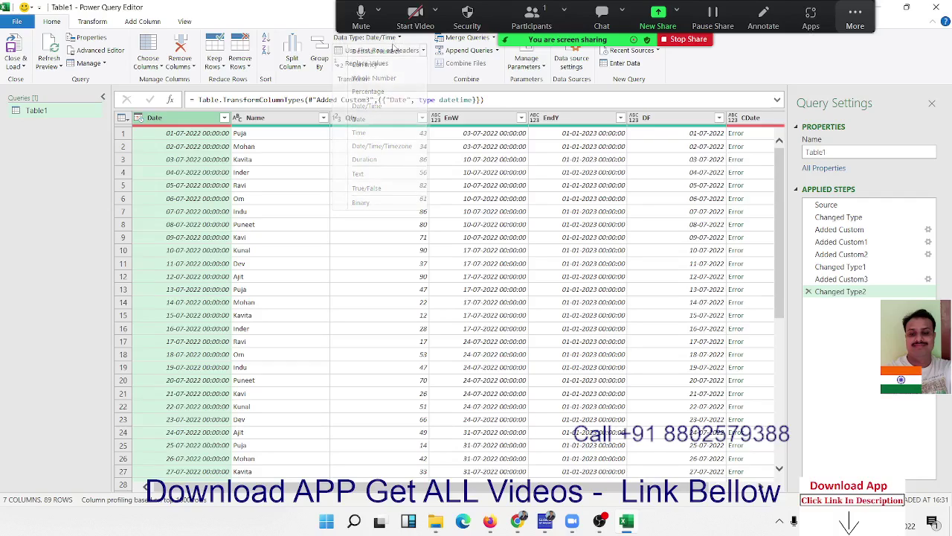
pyautogui.click(209, 135)
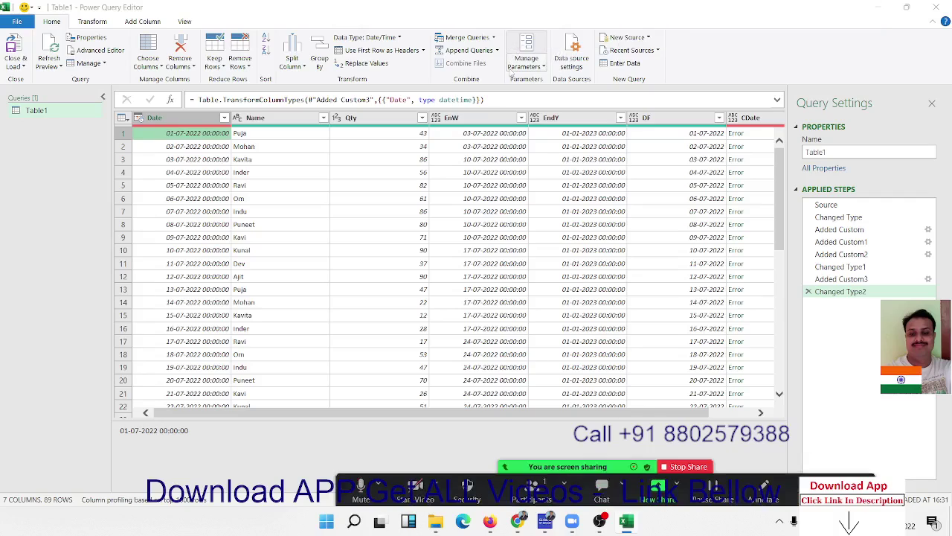
pyautogui.click(92, 22)
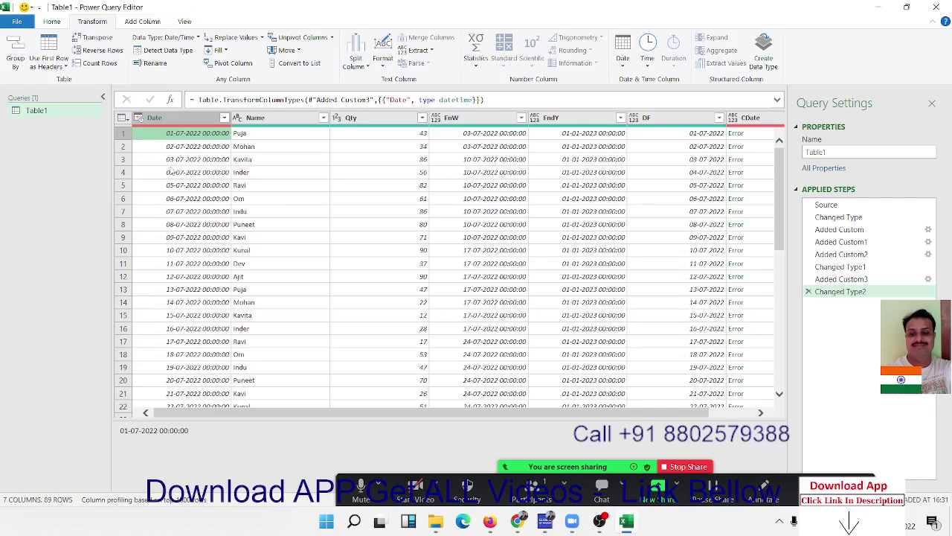
pyautogui.click(473, 71)
pyautogui.click(472, 71)
pyautogui.click(390, 68)
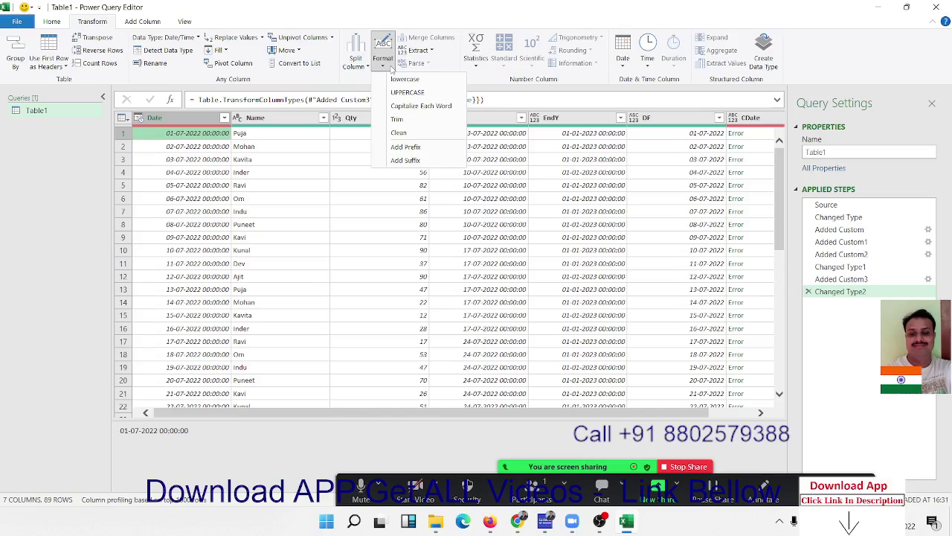
pyautogui.click(391, 66)
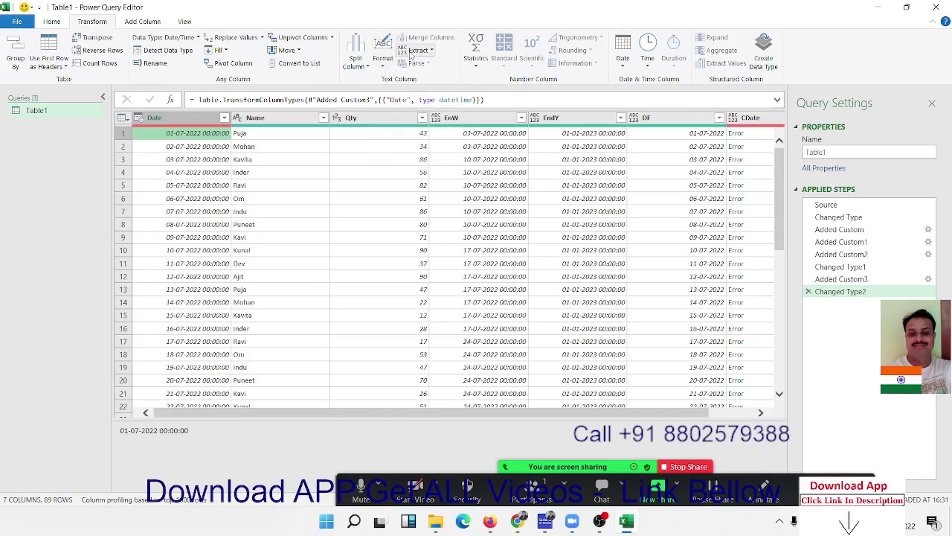
pyautogui.click(410, 52)
pyautogui.click(412, 54)
pyautogui.click(186, 160)
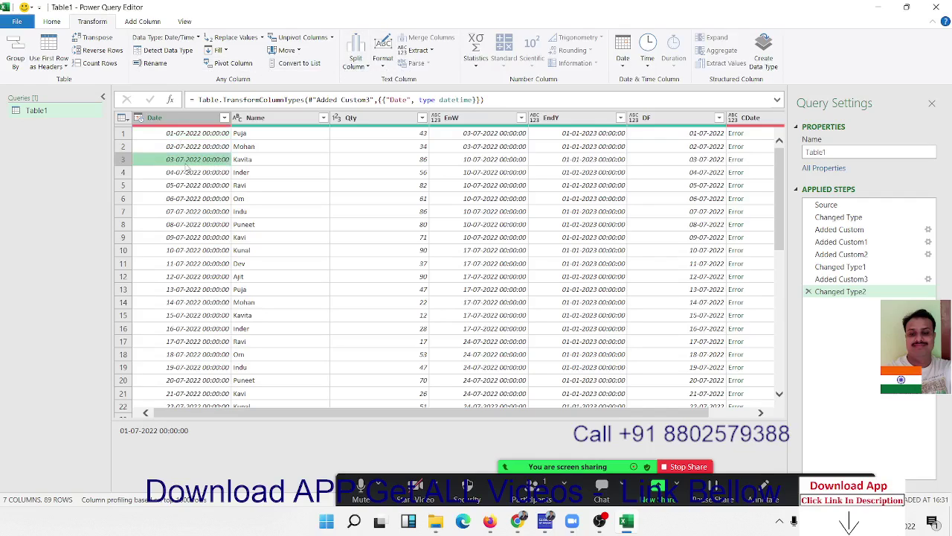
# Close the editor discarding all query changes, then select the table data A2:C90
pyautogui.click(935, 6)
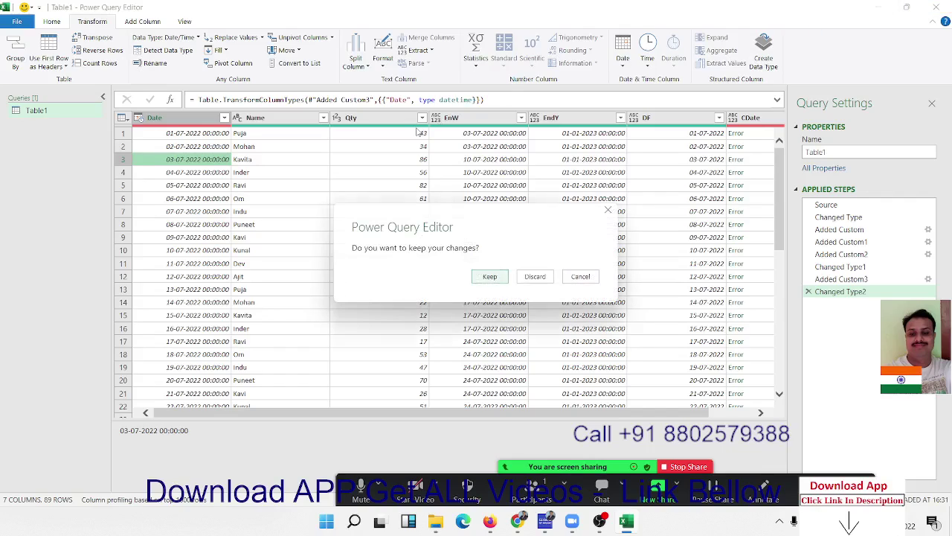
pyautogui.click(535, 277)
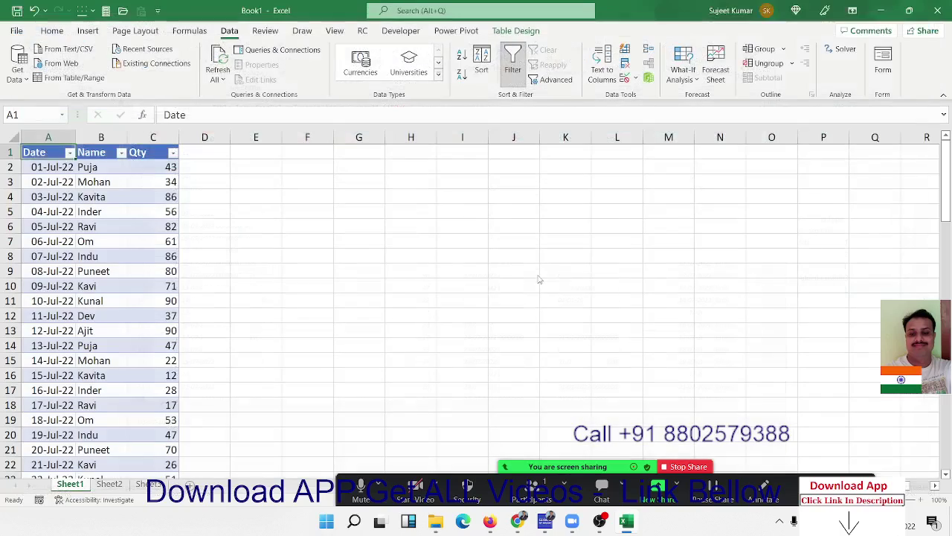
pyautogui.click(49, 168)
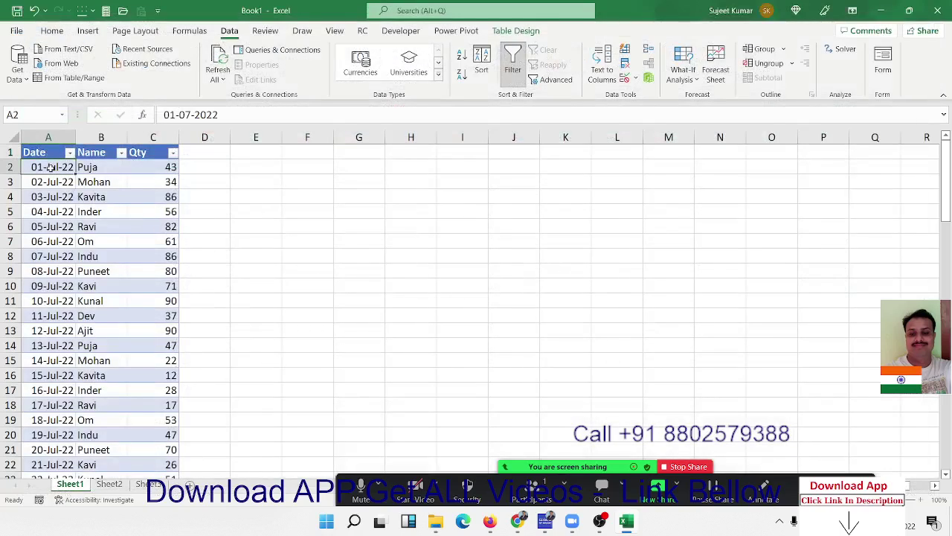
pyautogui.hotkey('ctrl', 'Down')
pyautogui.hotkey('ctrl', 'Down')
pyautogui.hotkey('ctrl', 'Up')
pyautogui.hotkey('ctrl', 'Up')
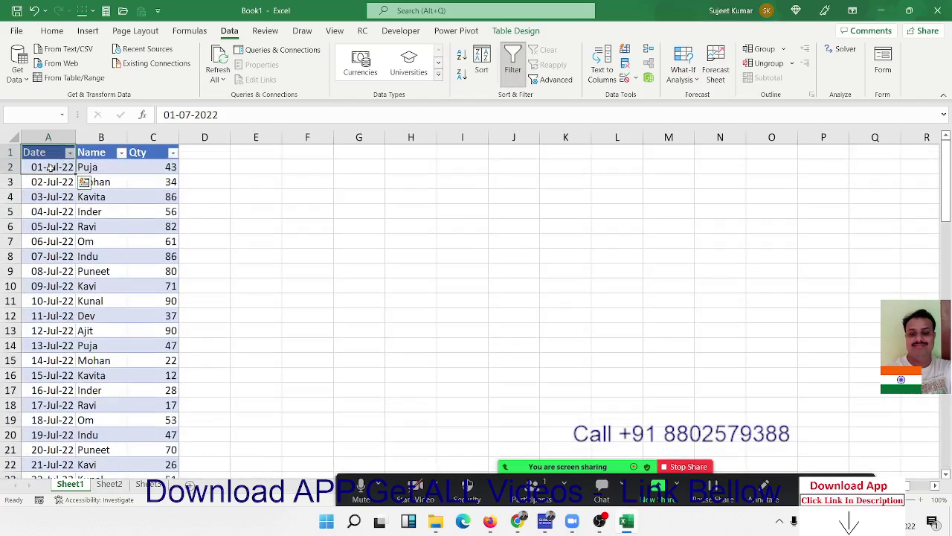
pyautogui.hotkey('ctrl', 'shift', 'Right')
pyautogui.hotkey('ctrl', 'shift', 'Down')
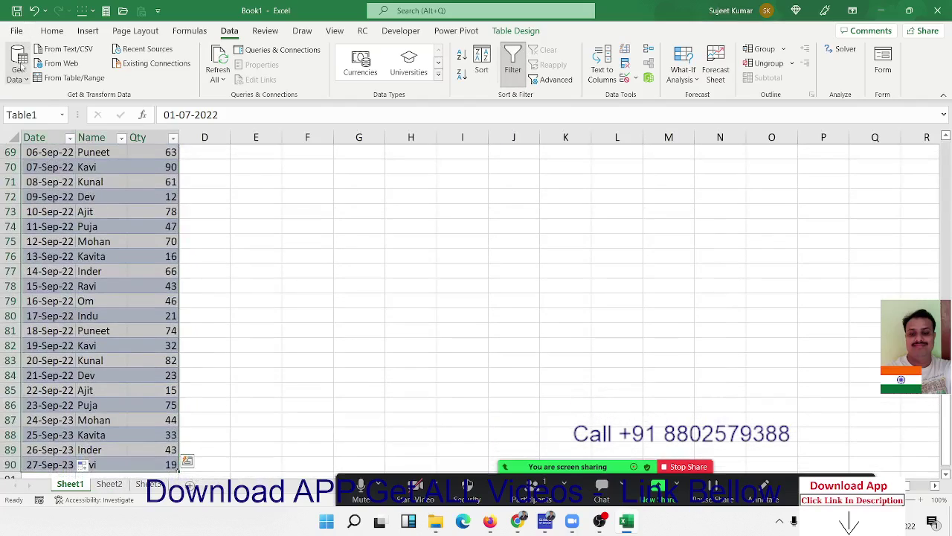
# Load the selected range into a new query with From Table/Range
pyautogui.click(19, 65)
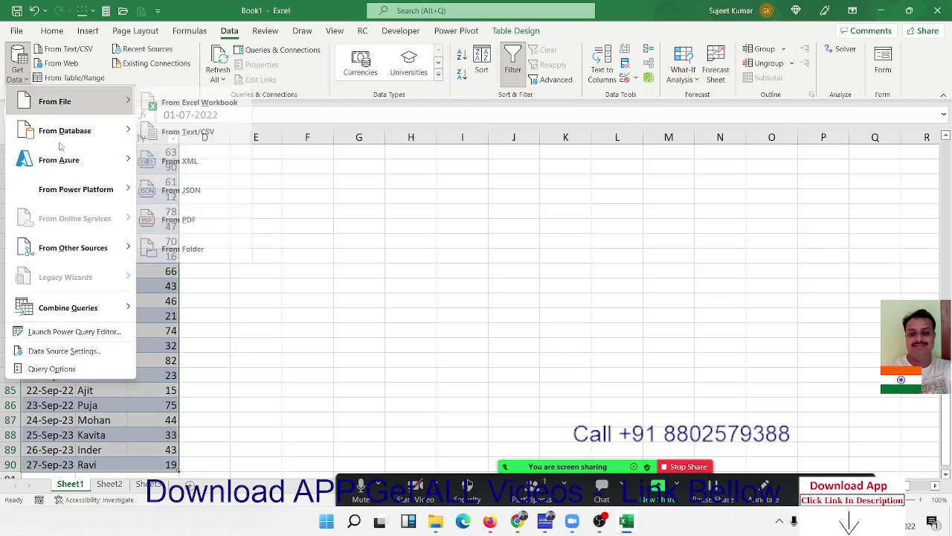
pyautogui.moveTo(74, 250)
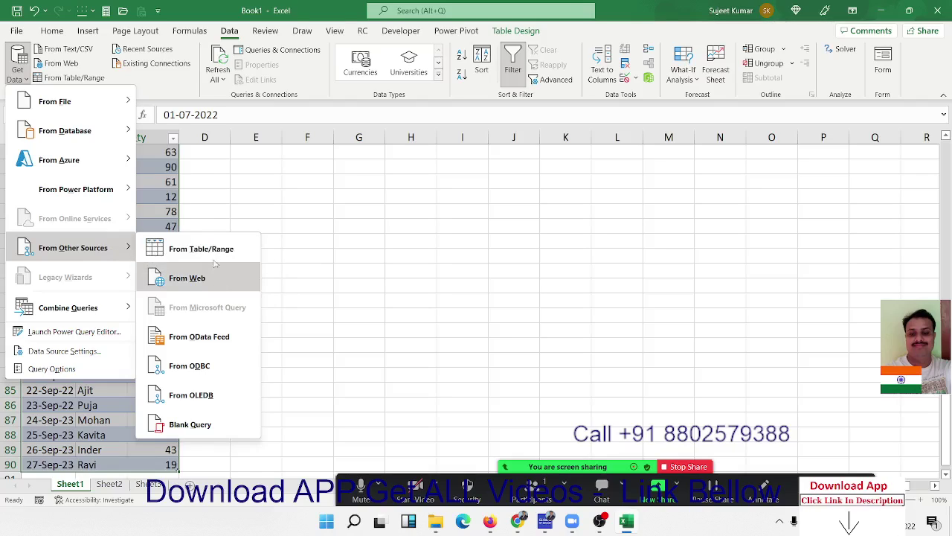
pyautogui.click(216, 252)
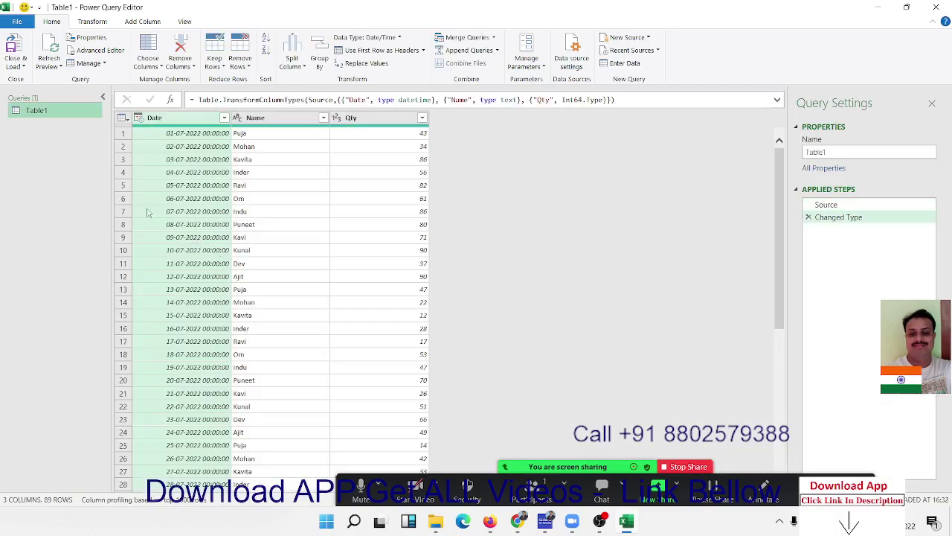
# Set the Date column's type to Date, replacing the existing type conversion
pyautogui.click(139, 118)
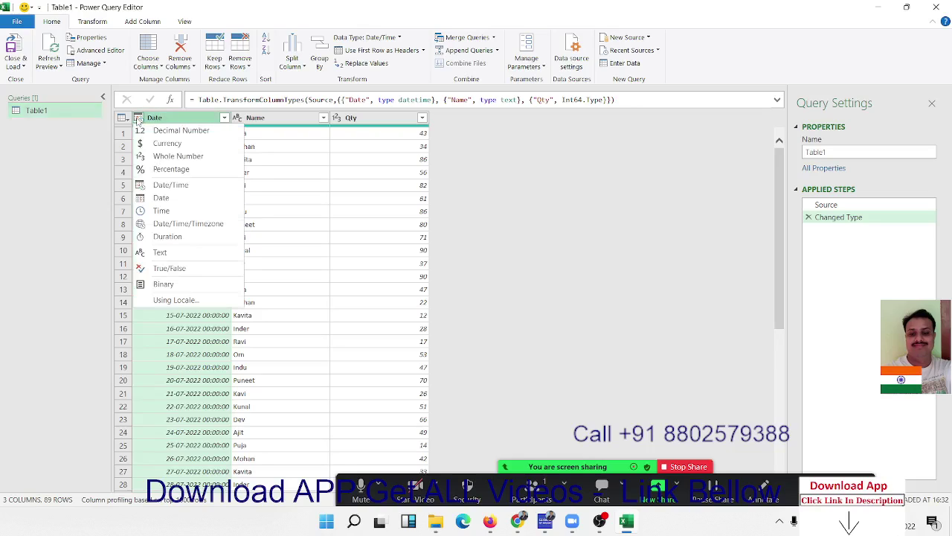
pyautogui.click(163, 197)
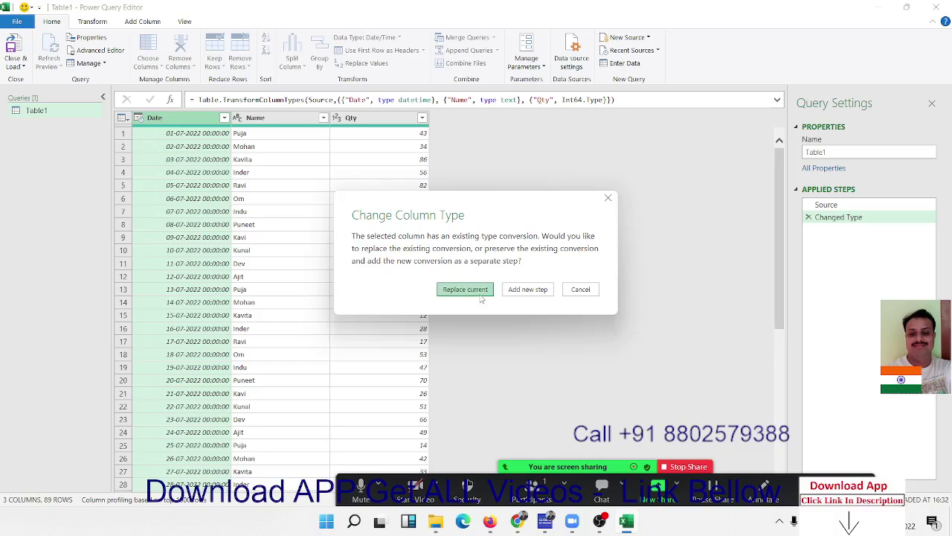
pyautogui.click(480, 292)
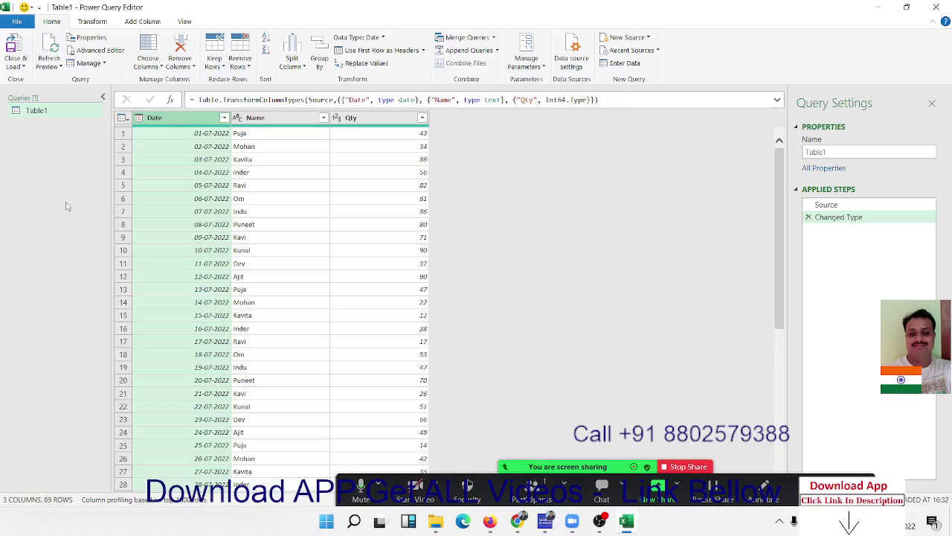
pyautogui.click(139, 117)
pyautogui.click(169, 252)
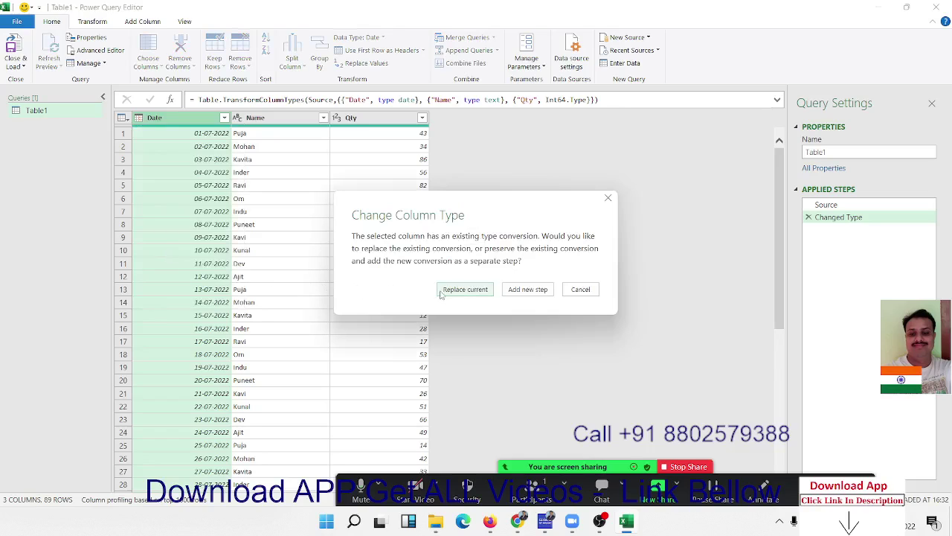
pyautogui.click(440, 293)
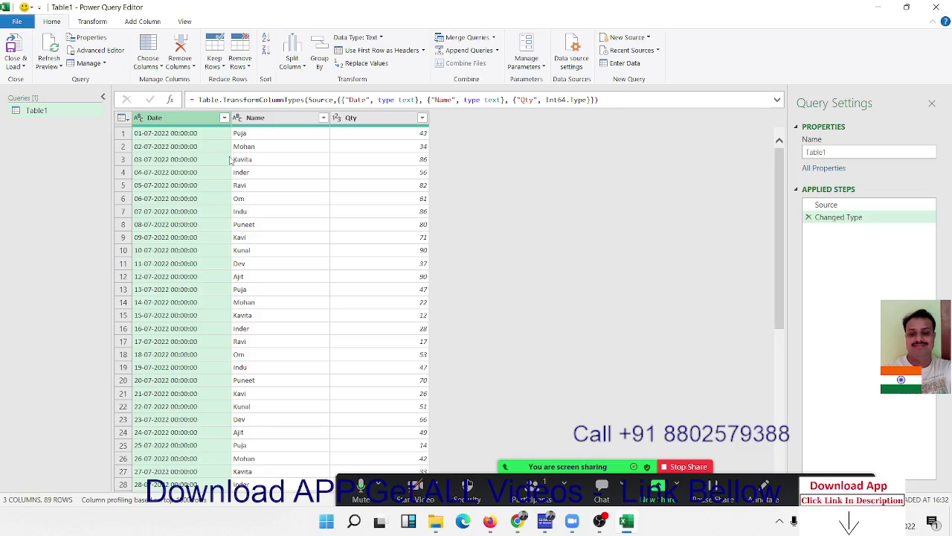
pyautogui.click(141, 118)
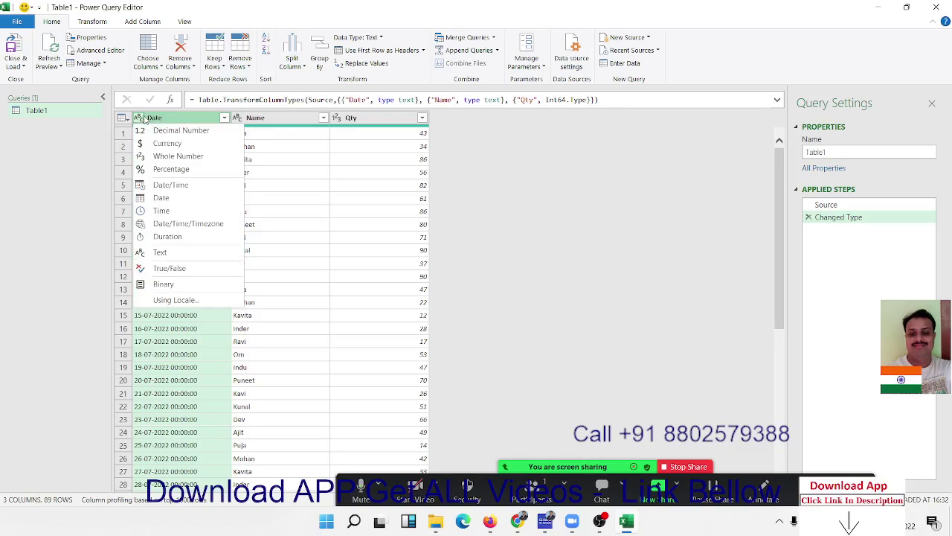
pyautogui.click(191, 199)
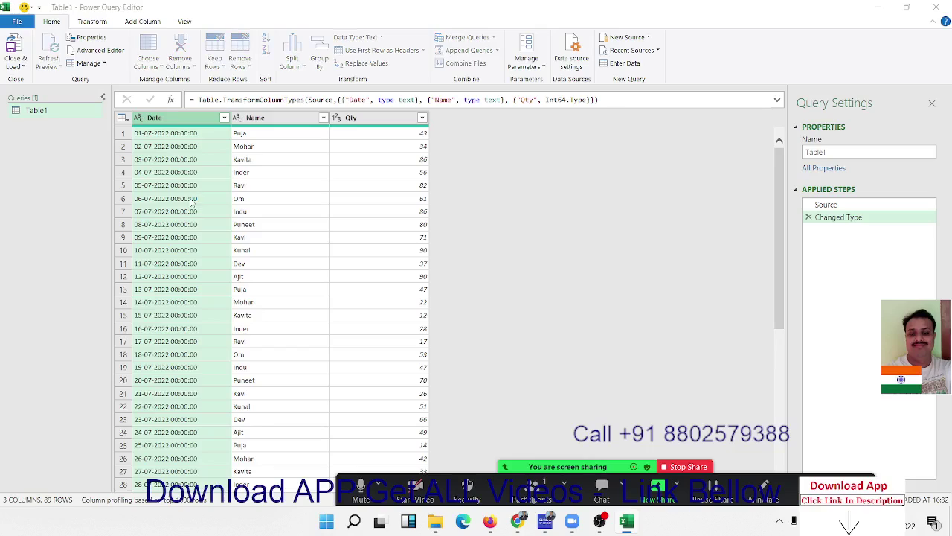
pyautogui.click(473, 293)
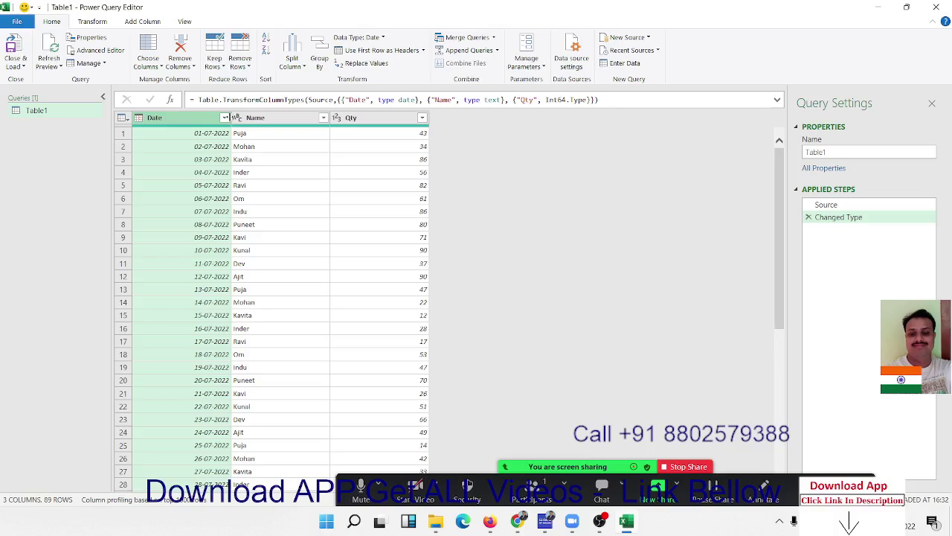
# Select the Date column and look through the Transform tab's text format options
pyautogui.click(224, 118)
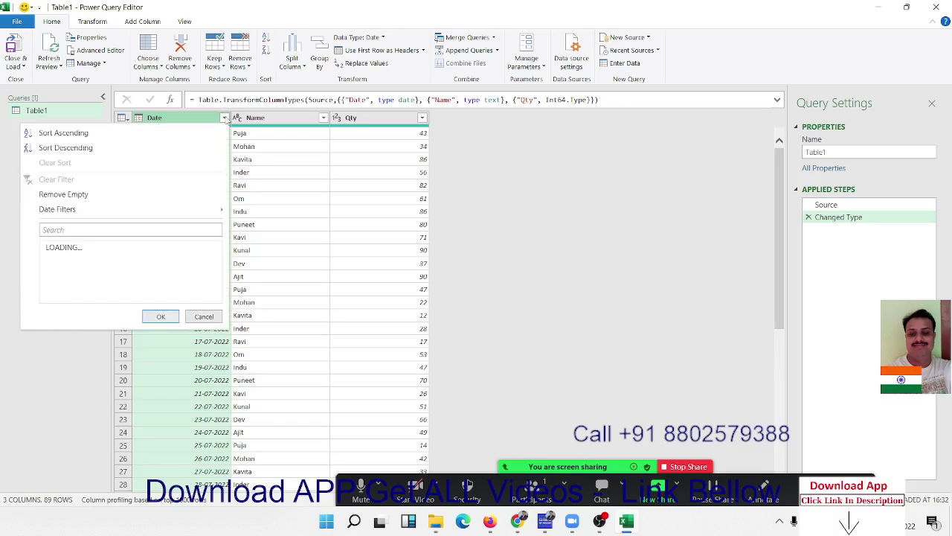
pyautogui.click(272, 187)
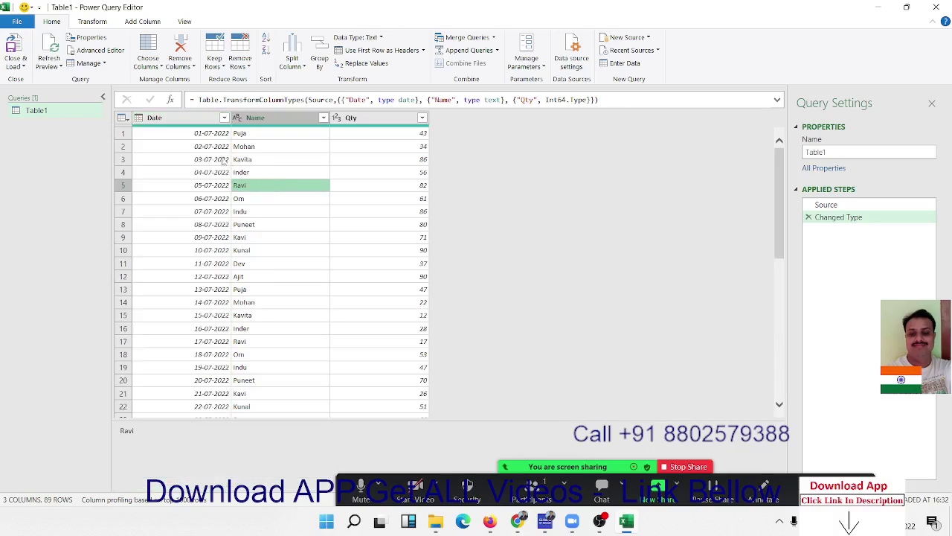
pyautogui.click(150, 122)
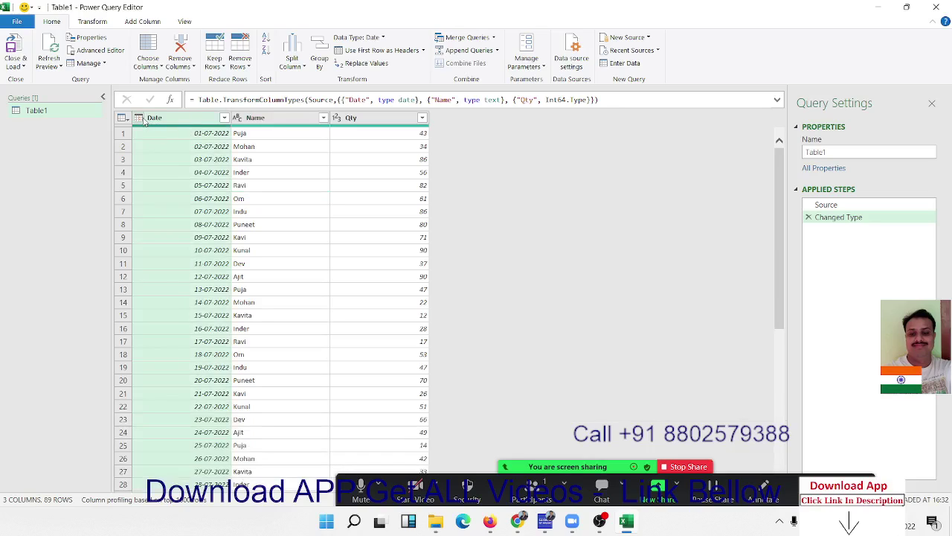
pyautogui.click(103, 22)
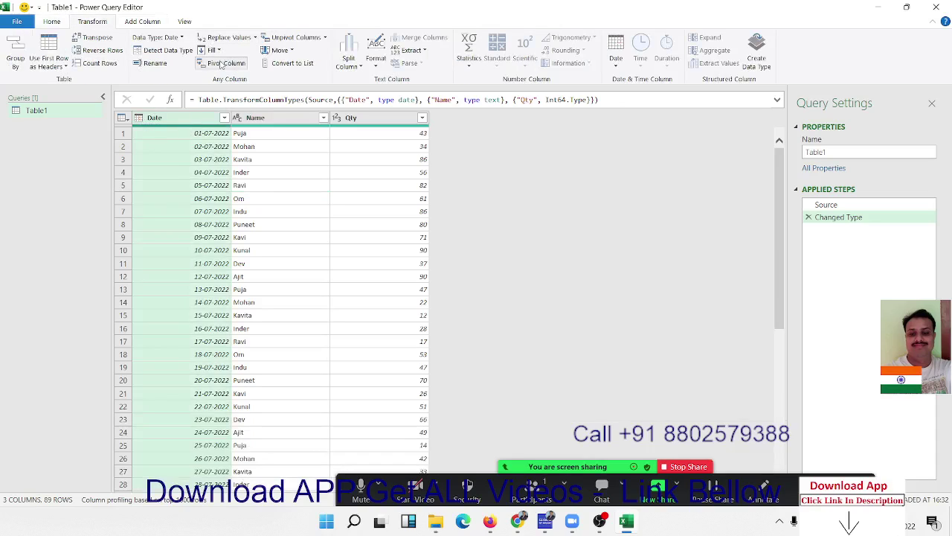
pyautogui.click(378, 64)
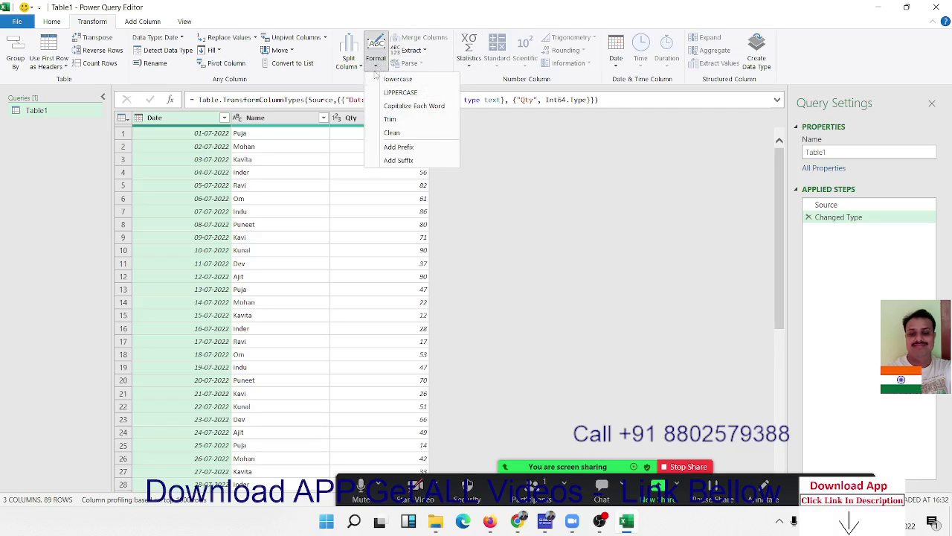
pyautogui.click(375, 51)
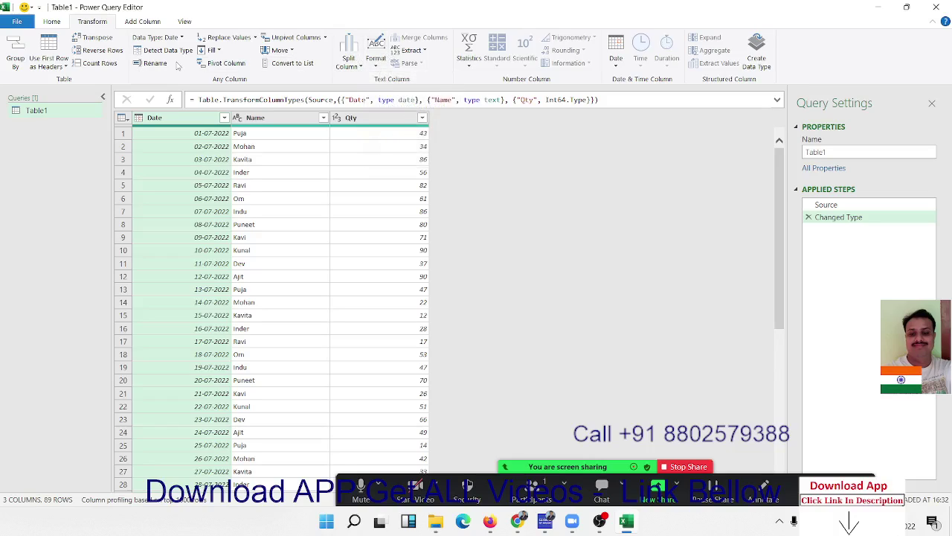
pyautogui.click(64, 23)
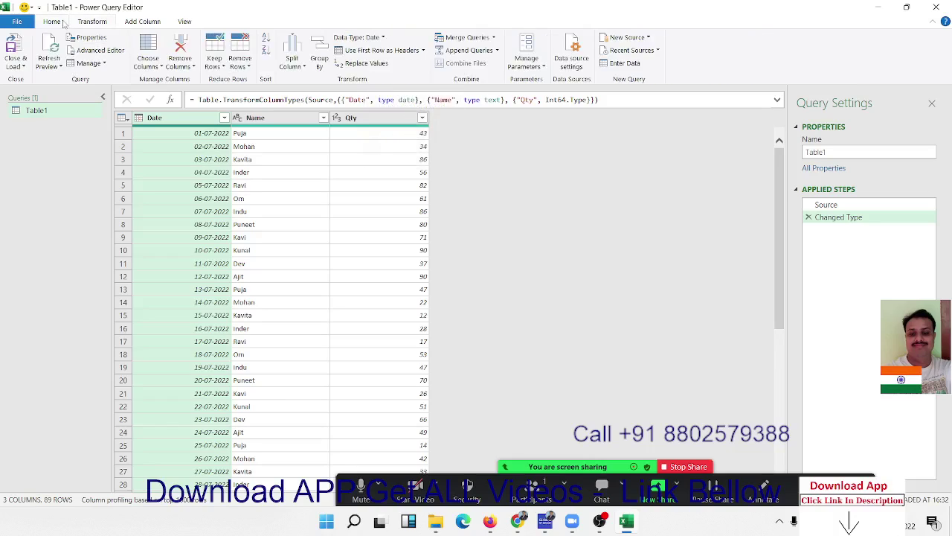
# Convert the Date column to Text as a new Changed Type1 step, giving values like 02-07-2022
pyautogui.click(373, 37)
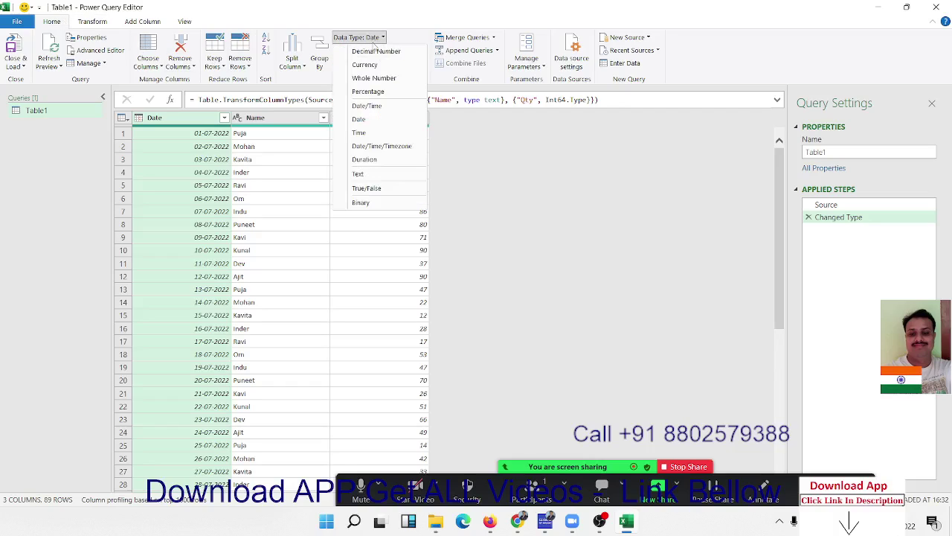
pyautogui.click(376, 173)
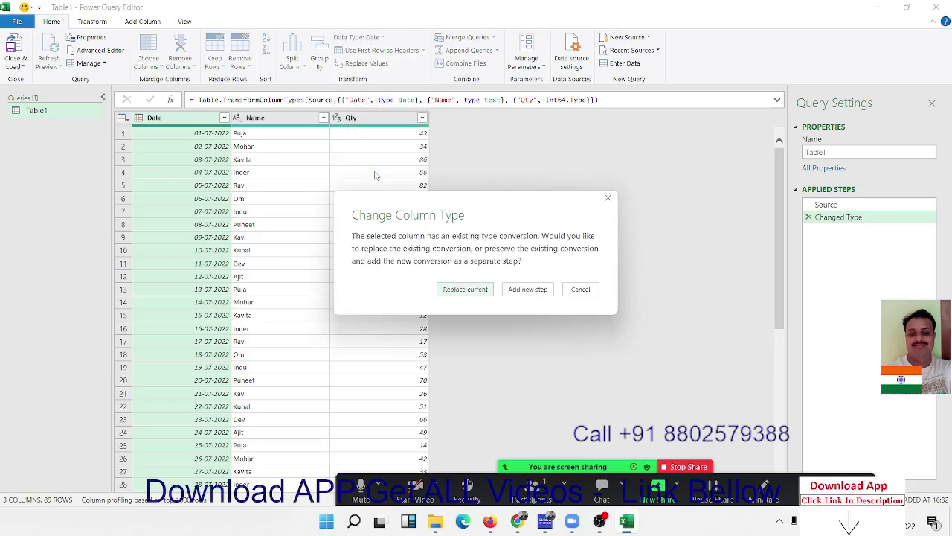
pyautogui.click(514, 289)
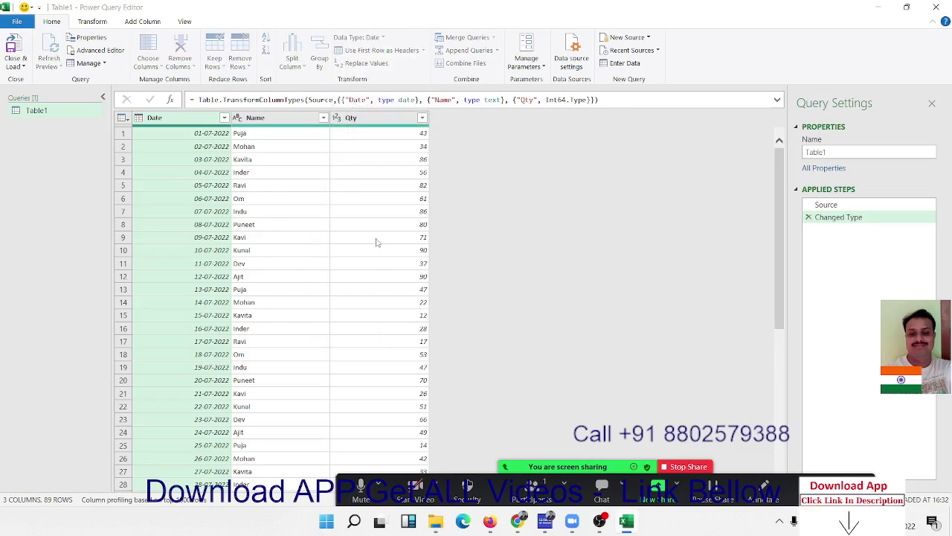
pyautogui.click(183, 146)
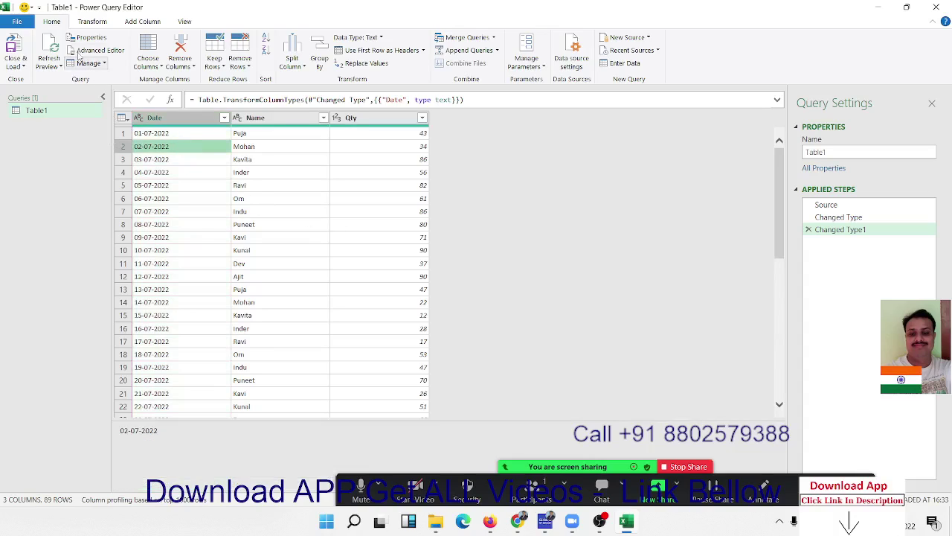
pyautogui.click(142, 20)
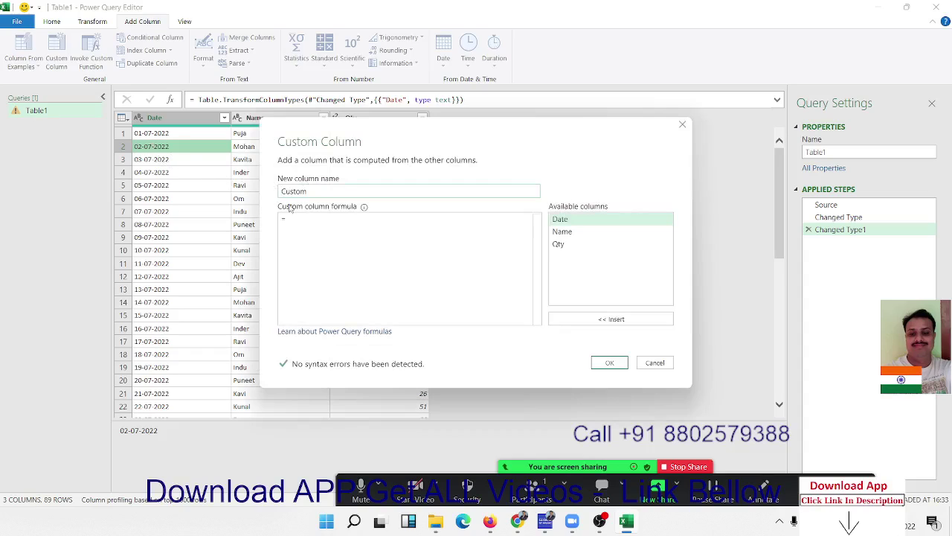
# Add a custom column named CDate with the formula Date.FromText([Date])
pyautogui.doubleClick(294, 192)
pyautogui.write('CDate')
pyautogui.click(287, 219)
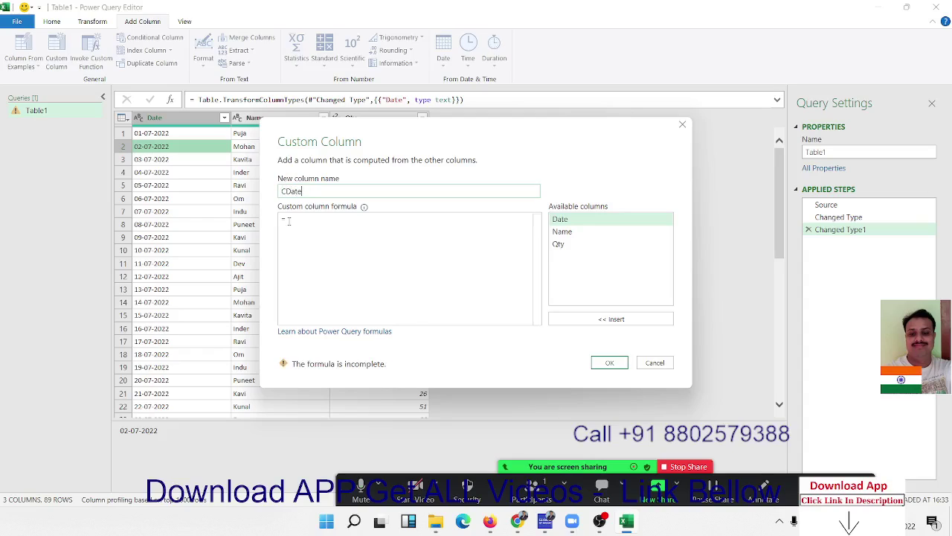
pyautogui.write('darte')
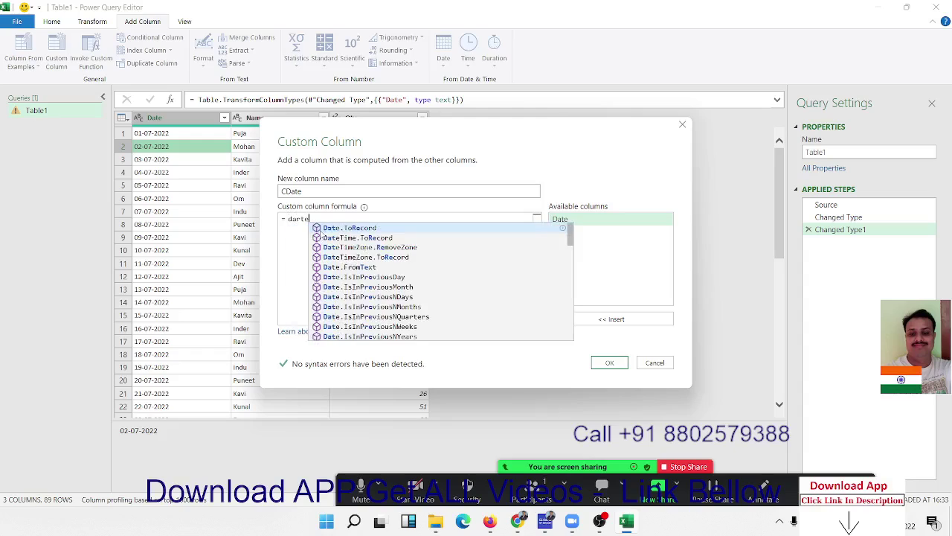
pyautogui.press('Down')
pyautogui.press('Down')
pyautogui.press('Down')
pyautogui.press('Down')
pyautogui.press('Tab')
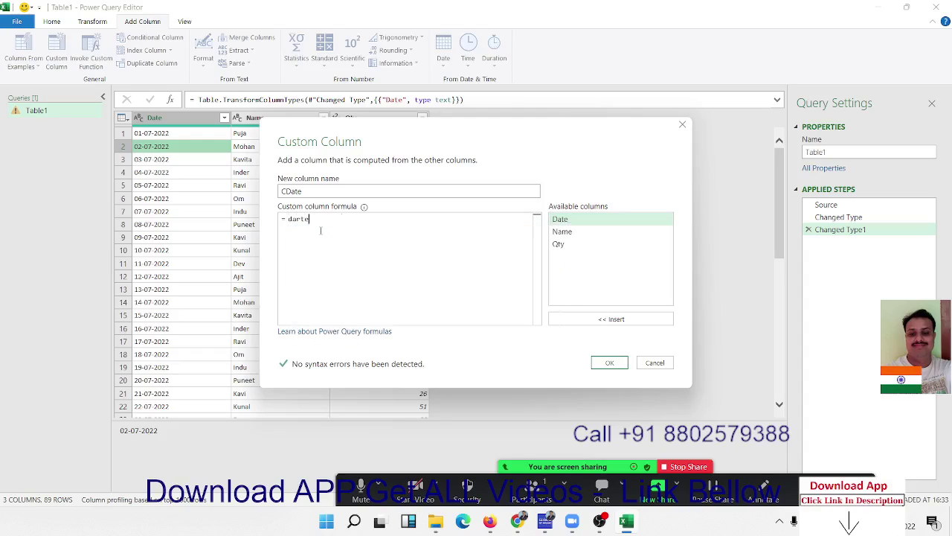
pyautogui.write('(')
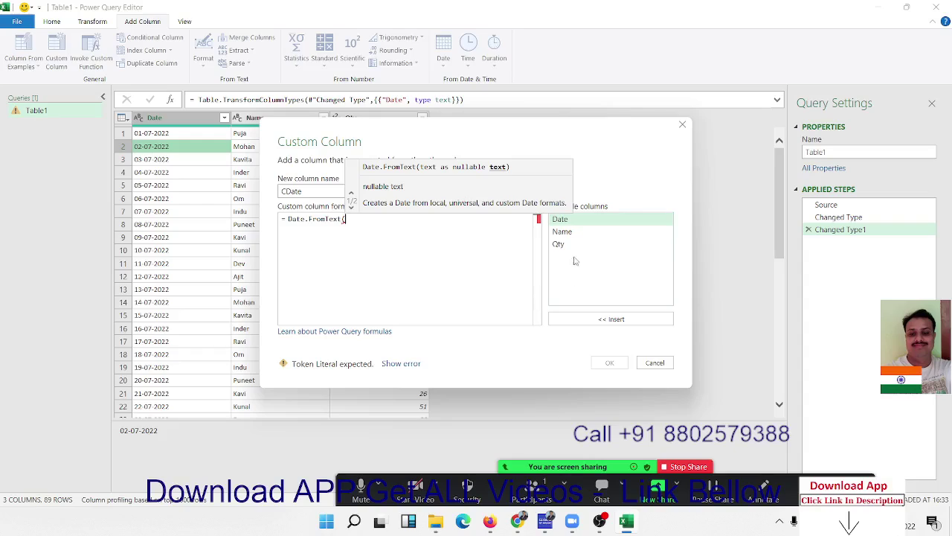
pyautogui.doubleClick(570, 221)
pyautogui.write(')')
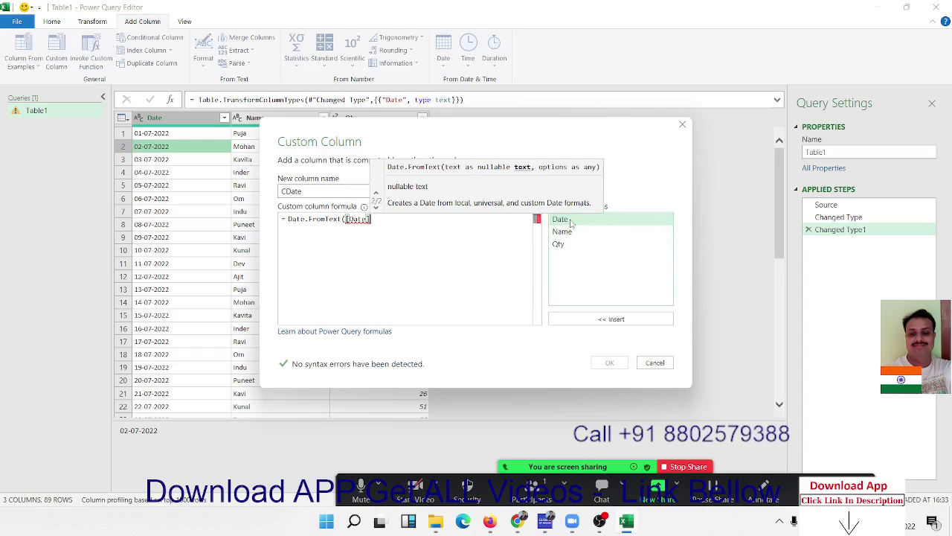
pyautogui.click(609, 362)
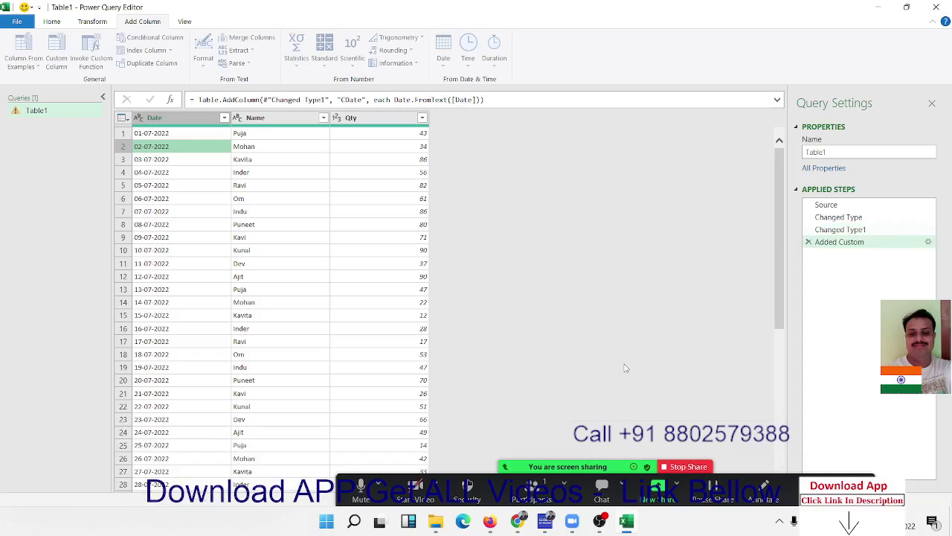
pyautogui.click(505, 149)
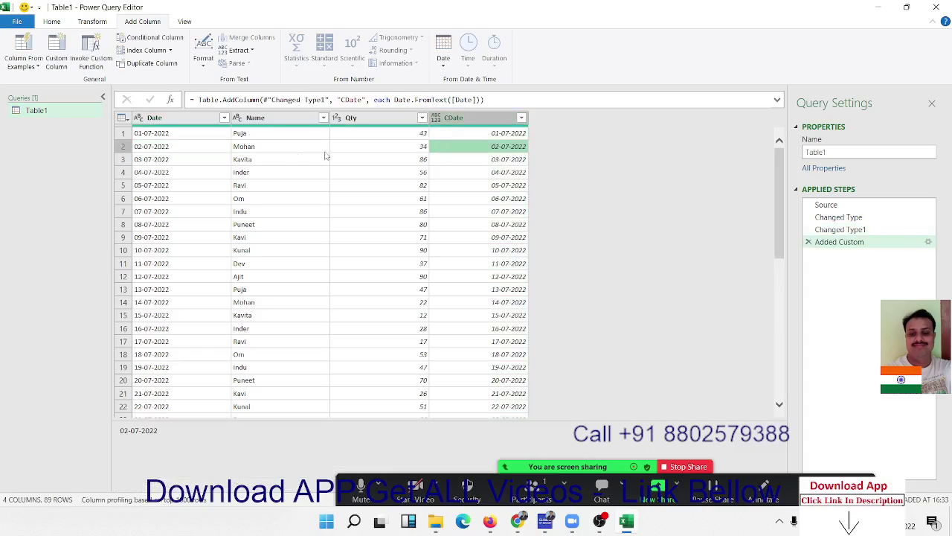
# Add a current-day flag column using Date.IsInCurrentDay([Date])
pyautogui.click(185, 134)
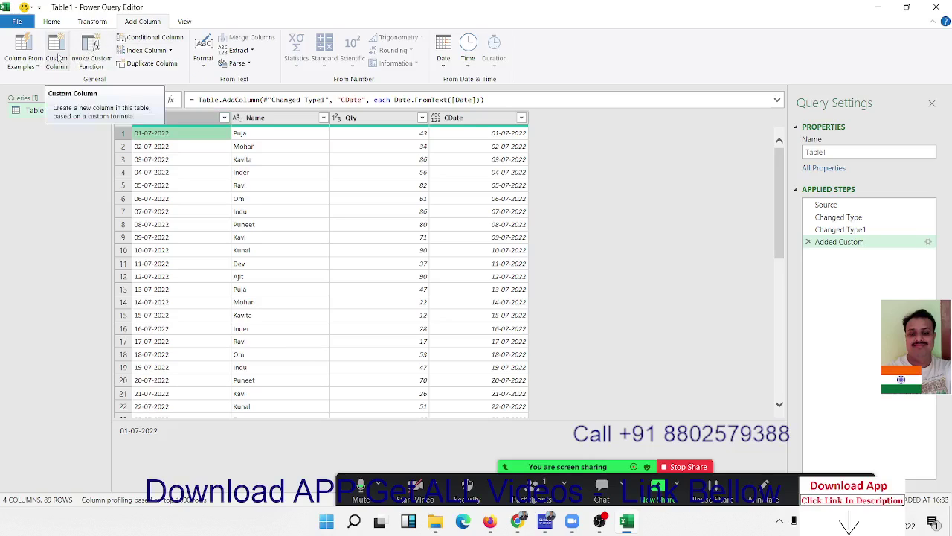
pyautogui.click(56, 61)
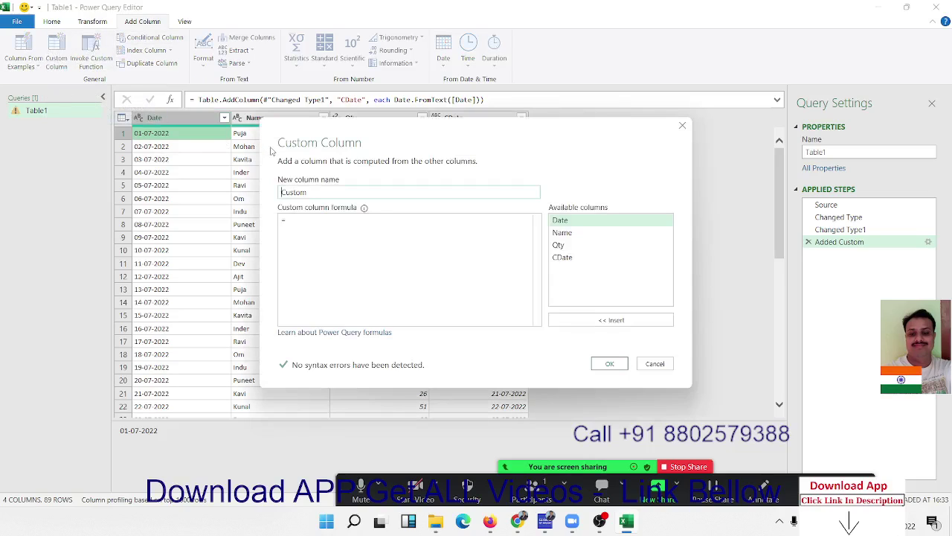
pyautogui.doubleClick(344, 196)
pyautogui.write('C')
pyautogui.click(349, 221)
pyautogui.write('date')
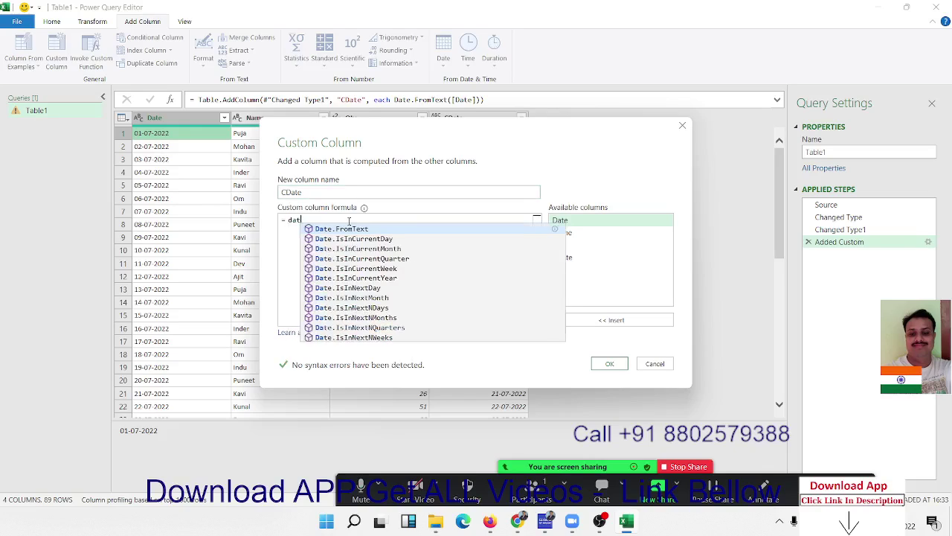
pyautogui.press('Down')
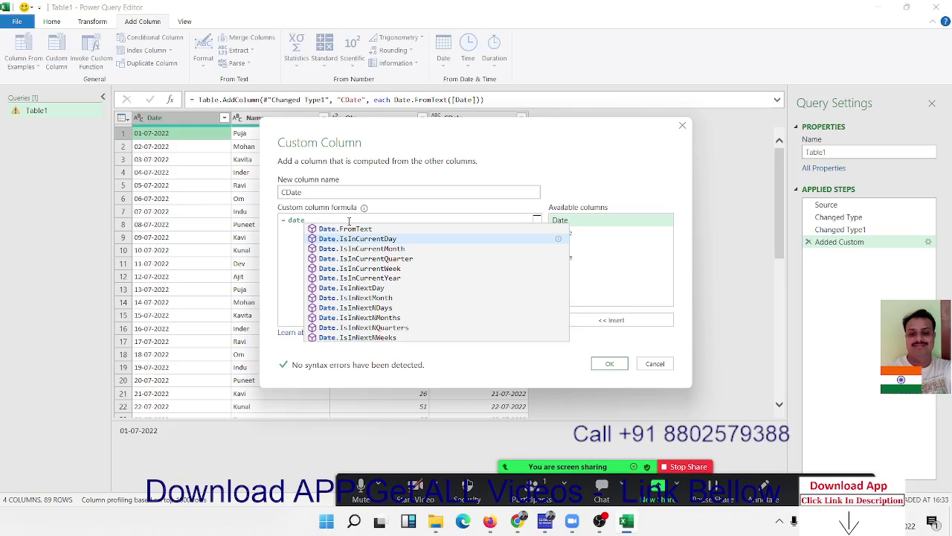
pyautogui.press('Tab')
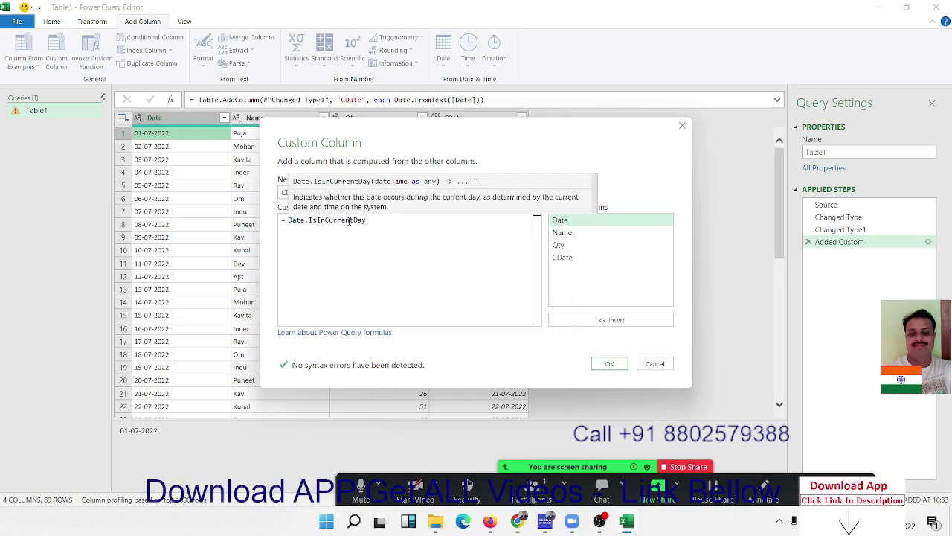
pyautogui.write('(')
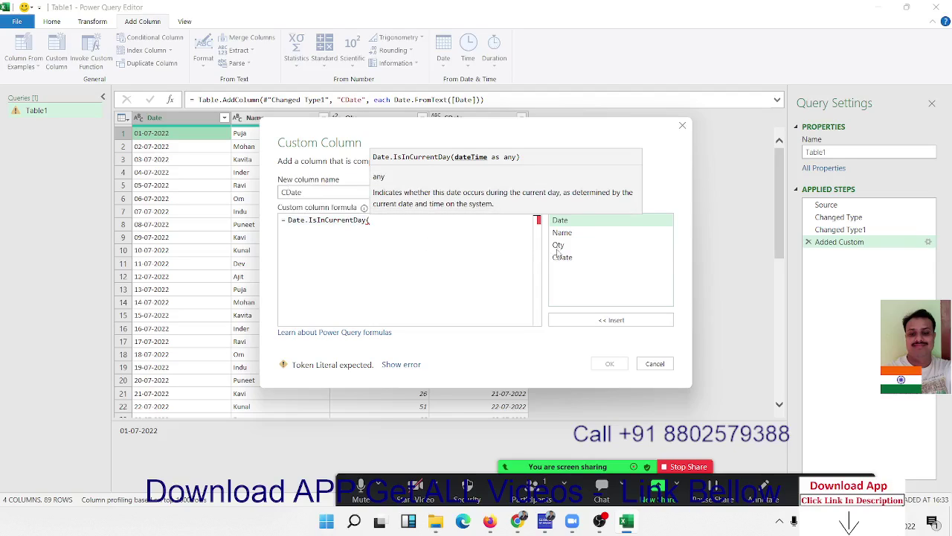
pyautogui.doubleClick(571, 226)
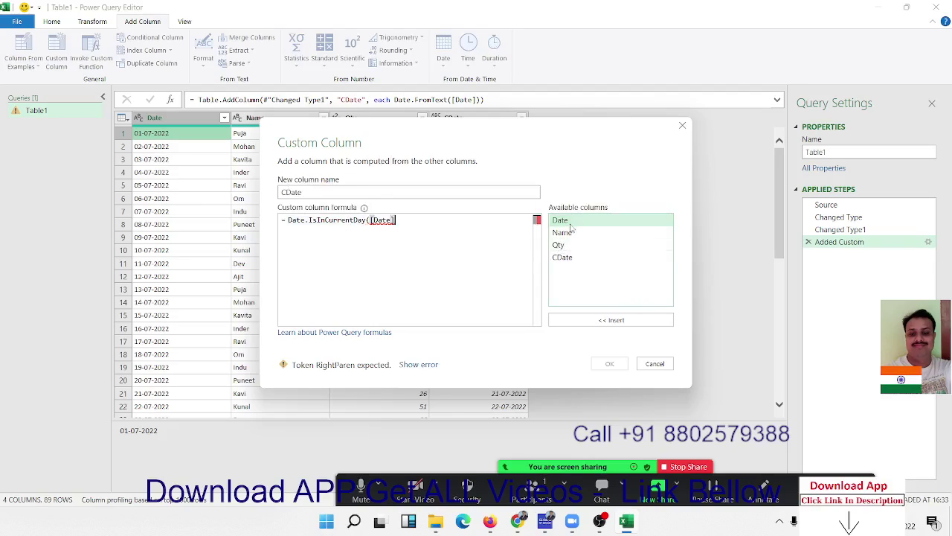
pyautogui.write(')')
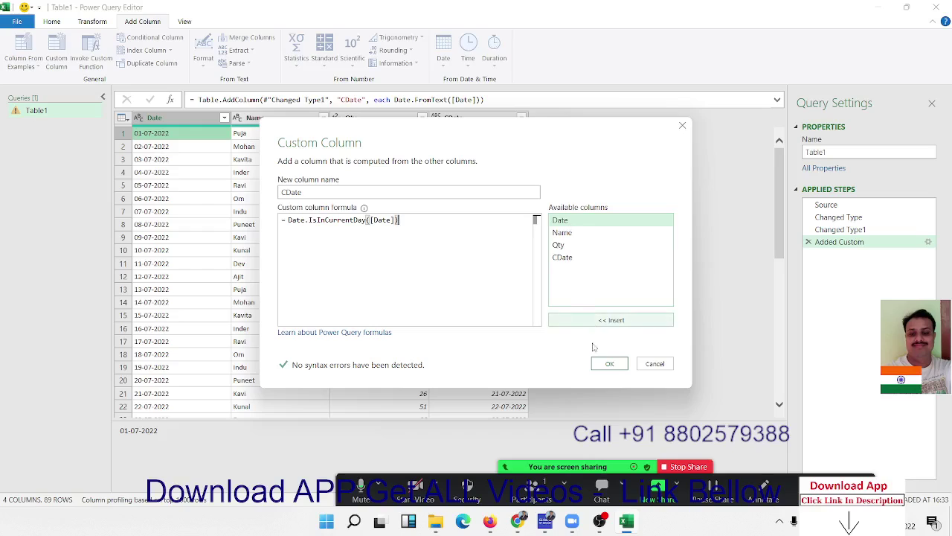
pyautogui.click(608, 363)
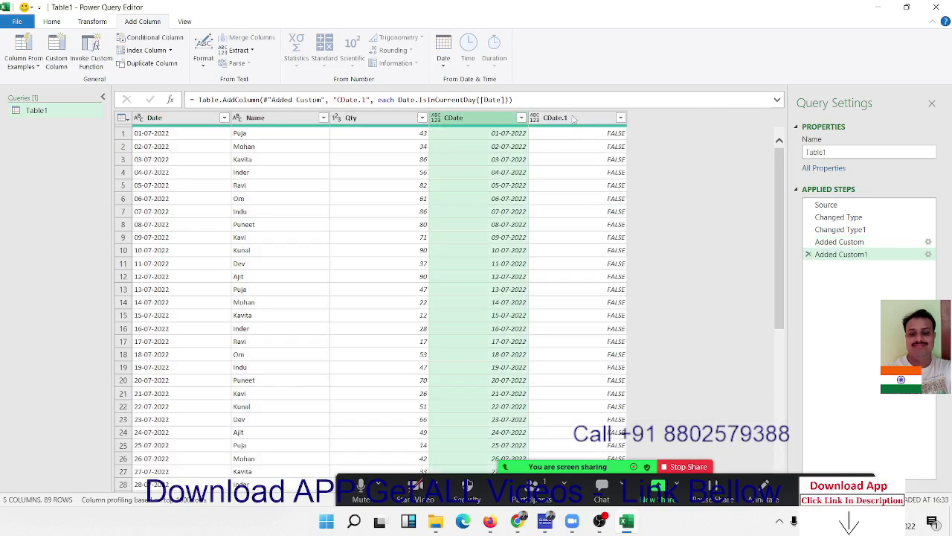
# Scroll the results to confirm TRUE appears only for 29-08-2022
pyautogui.click(591, 172)
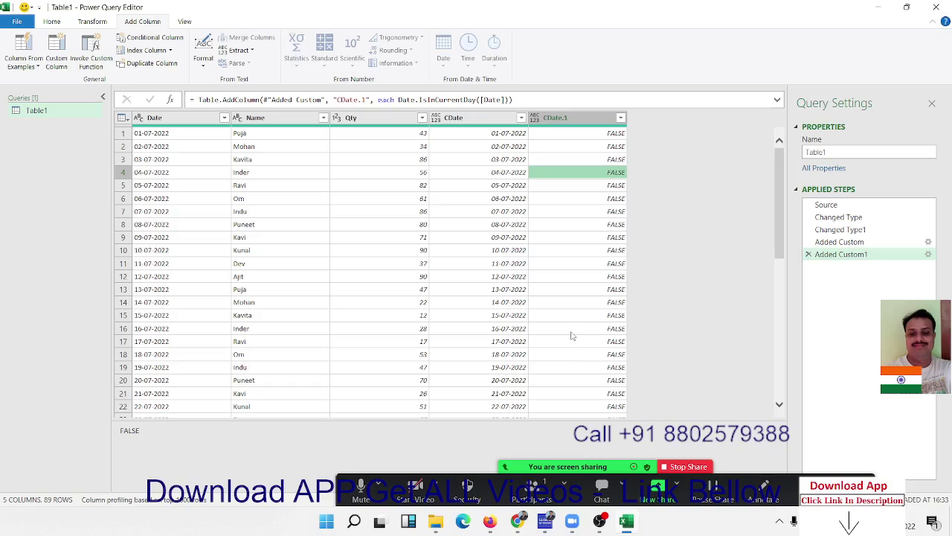
pyautogui.scroll(-8, 572, 335)
pyautogui.scroll(-3, 572, 336)
pyautogui.scroll(-3, 572, 335)
pyautogui.scroll(-3, 572, 335)
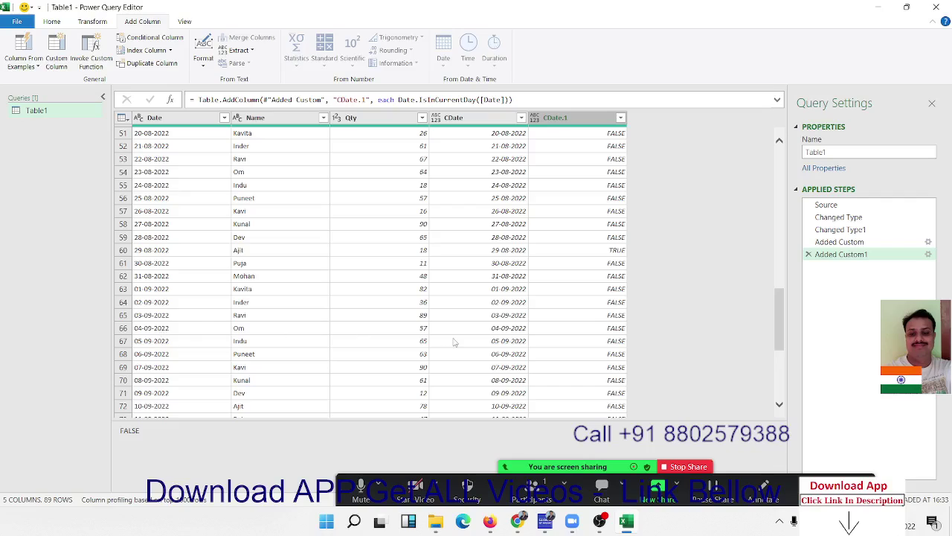
pyautogui.click(505, 265)
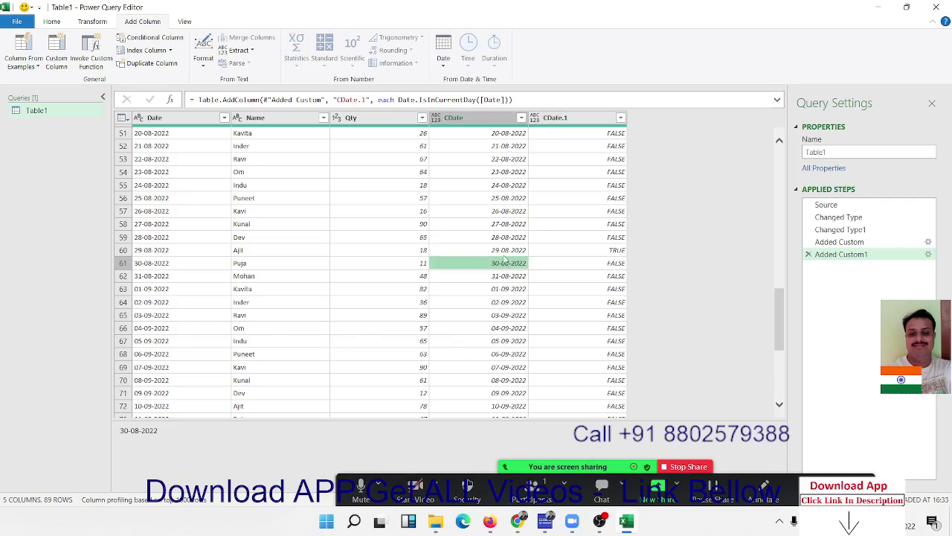
pyautogui.click(505, 253)
pyautogui.click(621, 253)
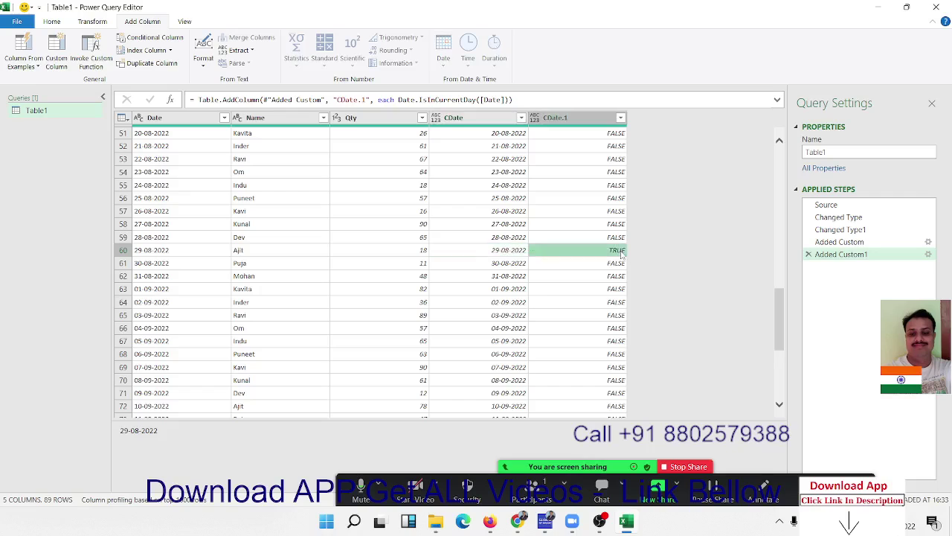
pyautogui.scroll(2, 591, 271)
pyautogui.scroll(15, 591, 272)
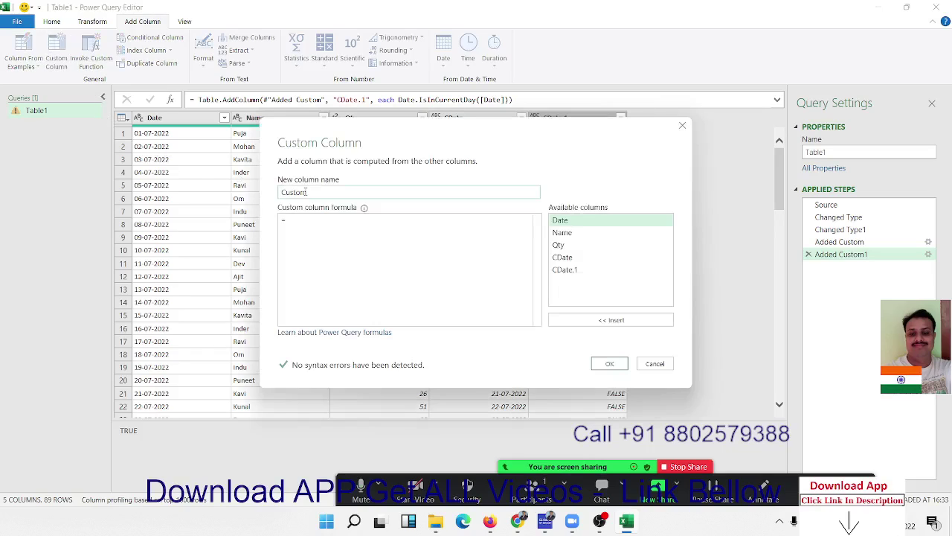
# Add a CMonth column using Date.IsInCurrentMonth([Date])
pyautogui.moveTo(306, 192); pyautogui.dragTo(255, 194)
pyautogui.write('CMonth')
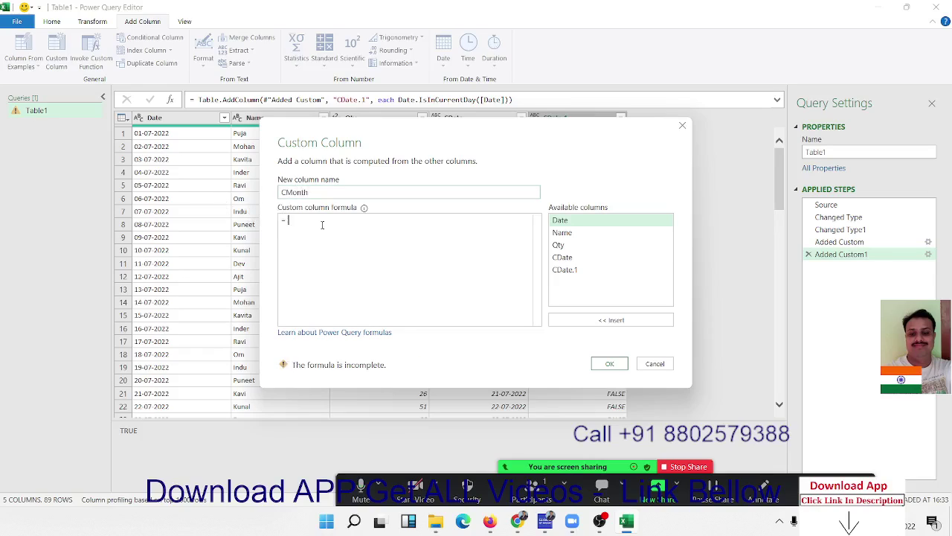
pyautogui.write('date')
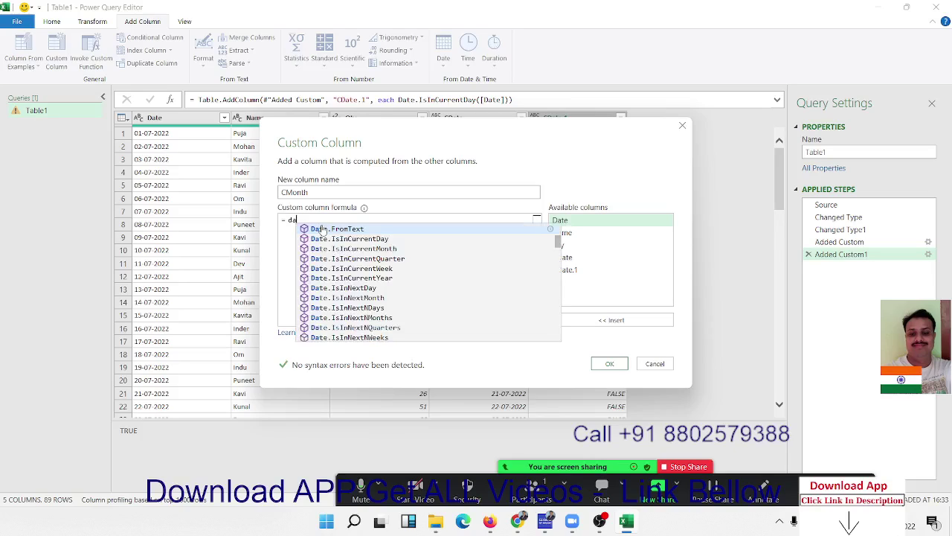
pyautogui.press('Down')
pyautogui.press('Down')
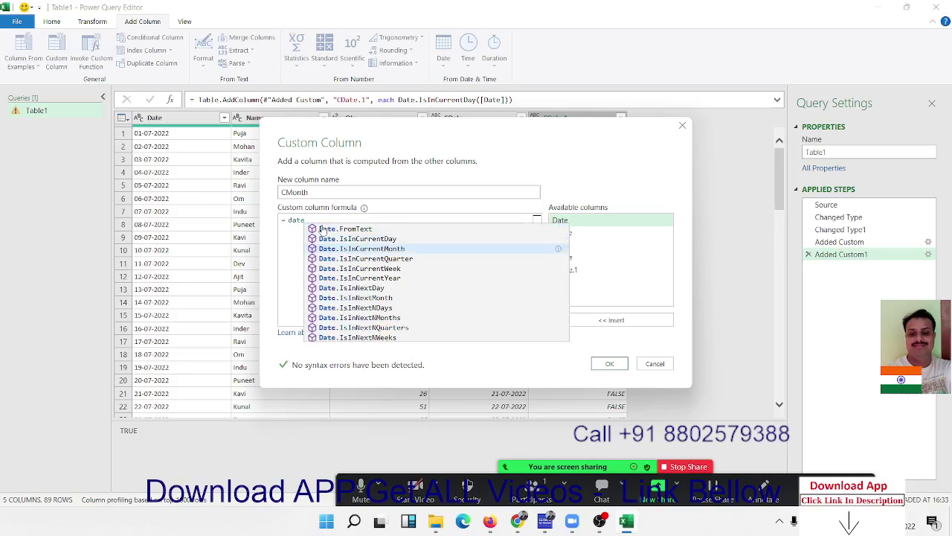
pyautogui.press('Tab')
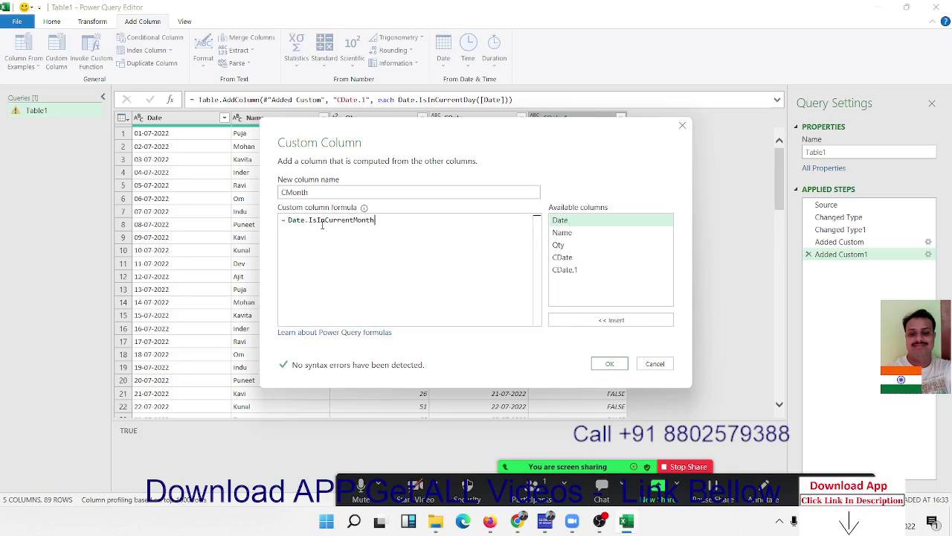
pyautogui.write('(')
pyautogui.doubleClick(595, 225)
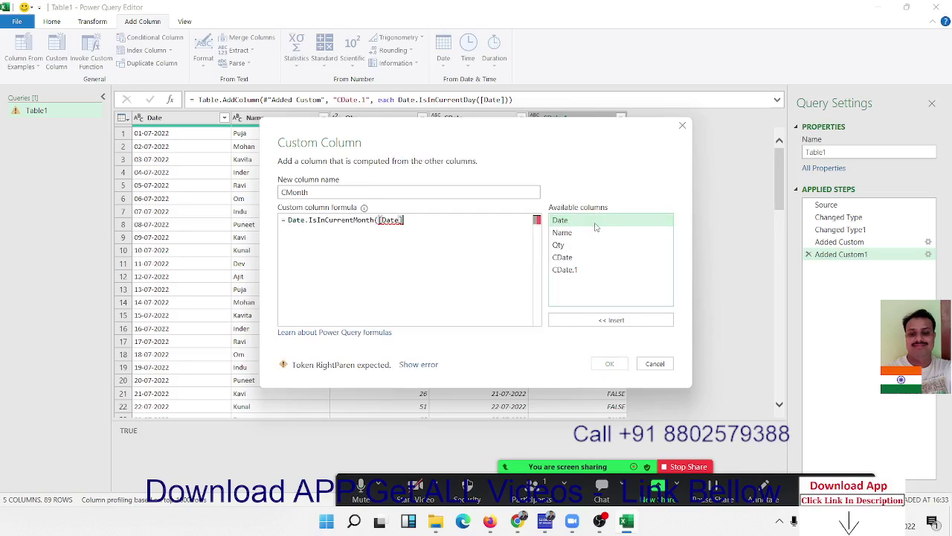
pyautogui.write(')')
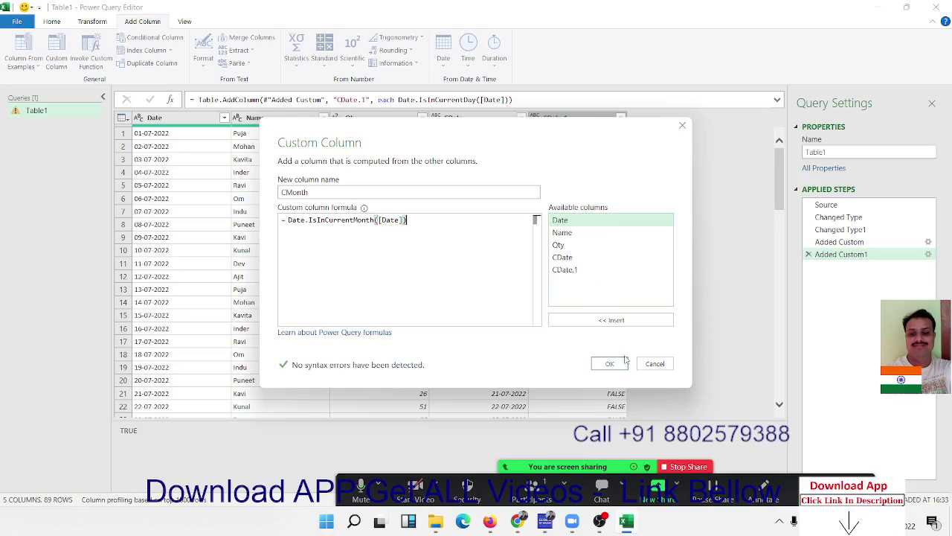
pyautogui.click(623, 362)
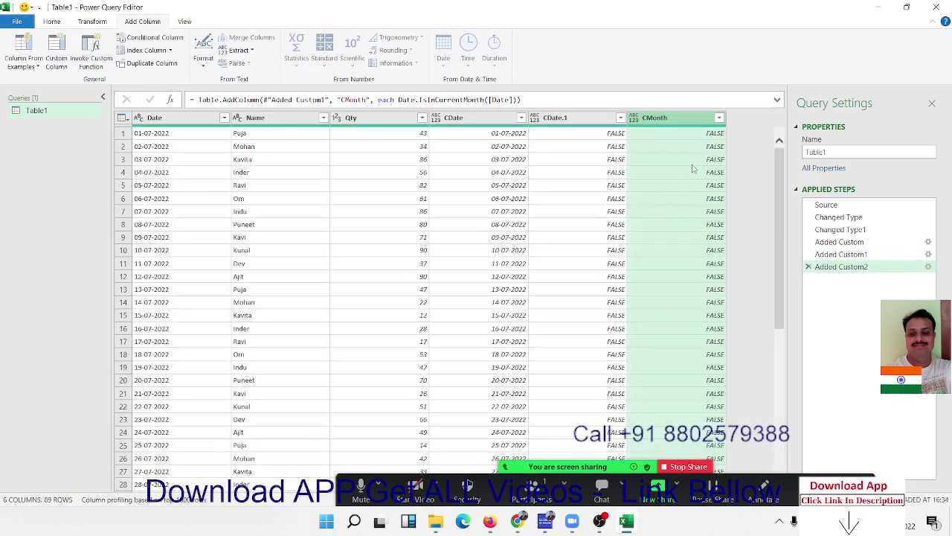
# Scroll through CMonth to check TRUE for the August 2022 dates
pyautogui.scroll(-7, 659, 325)
pyautogui.scroll(-12, 660, 325)
pyautogui.scroll(-1, 659, 326)
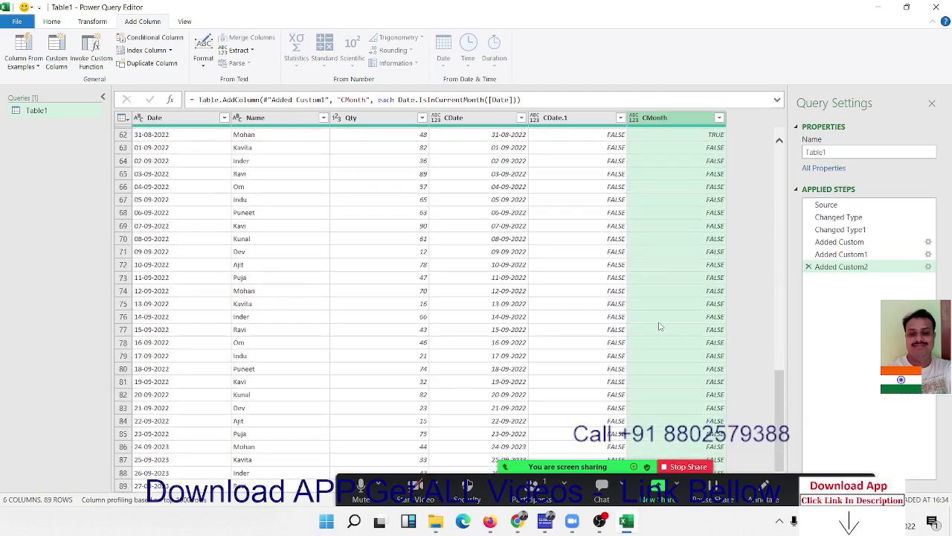
pyautogui.scroll(14, 527, 250)
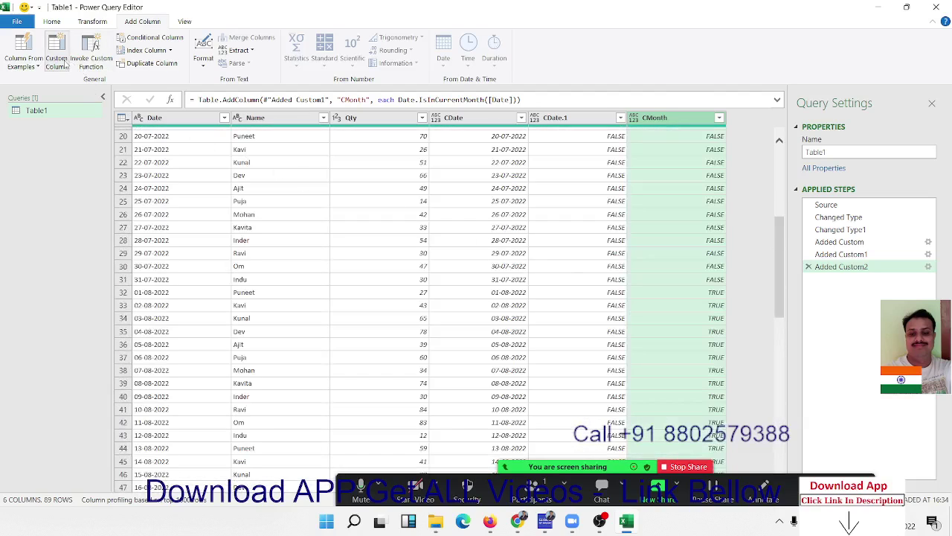
# Start a new custom column and name it CQ
pyautogui.click(59, 62)
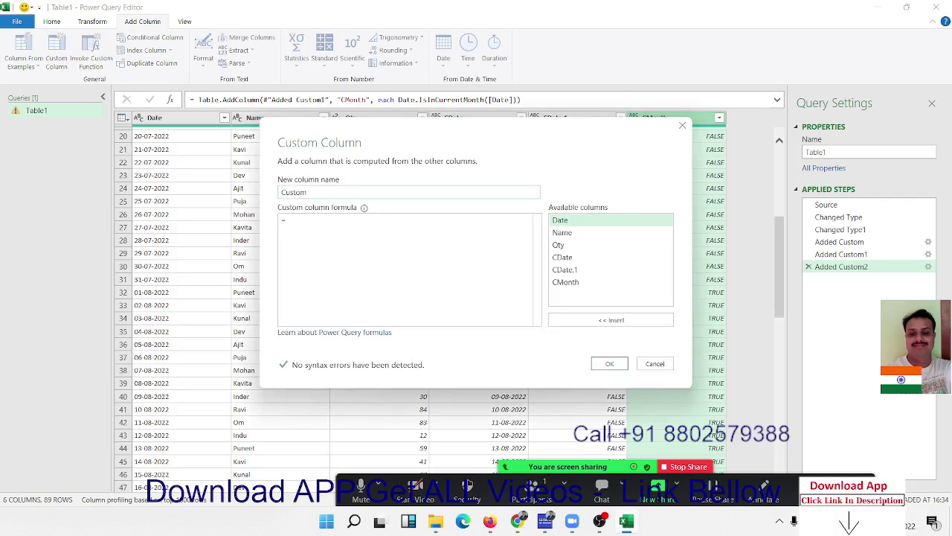
pyautogui.doubleClick(289, 193)
pyautogui.write('CQ')
pyautogui.click(298, 219)
# Enter Date.IsInCurrentQuarter([Date]) as the formula and create the column
pyautogui.write('dat')
pyautogui.press('BackSpace')
pyautogui.write('e')
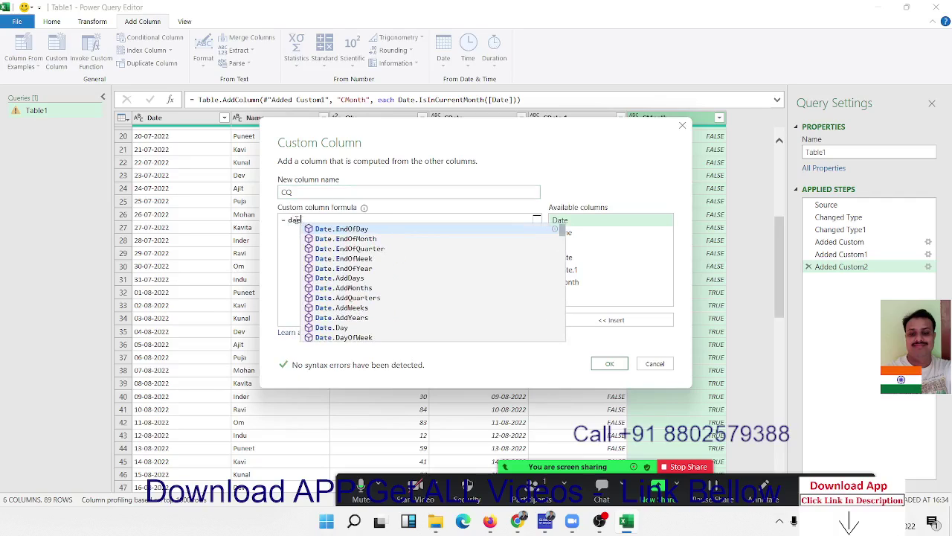
pyautogui.press('Down')
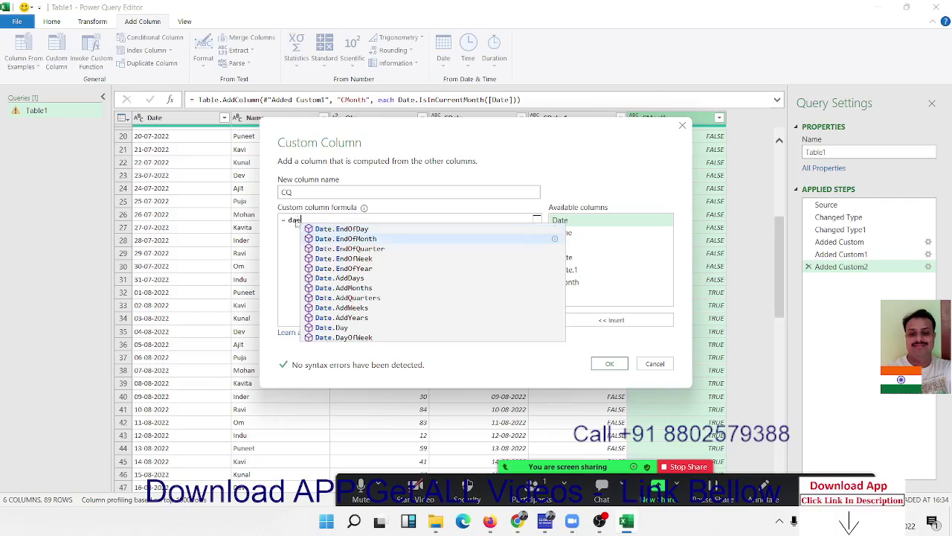
pyautogui.press('Up')
pyautogui.press('BackSpace')
pyautogui.write('t')
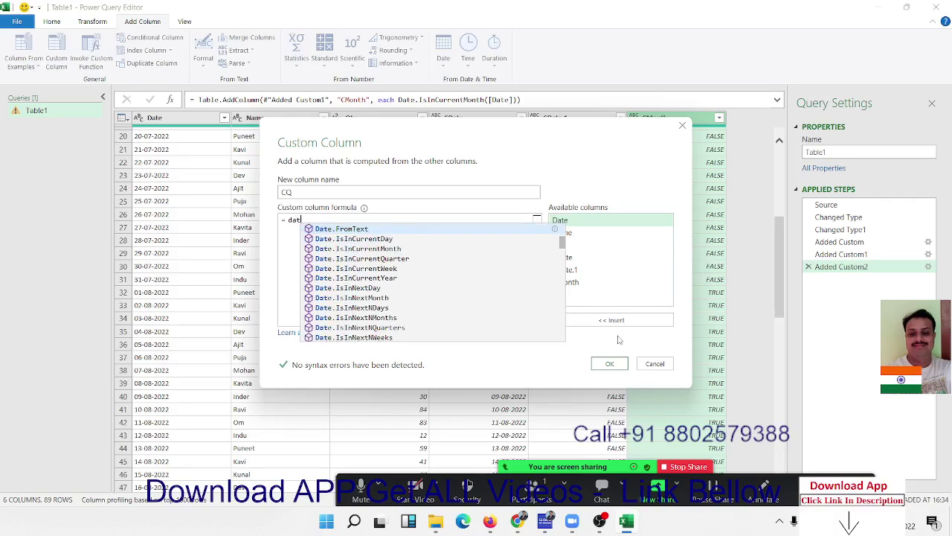
pyautogui.write('e')
pyautogui.press('Down')
pyautogui.press('Down')
pyautogui.press('Down')
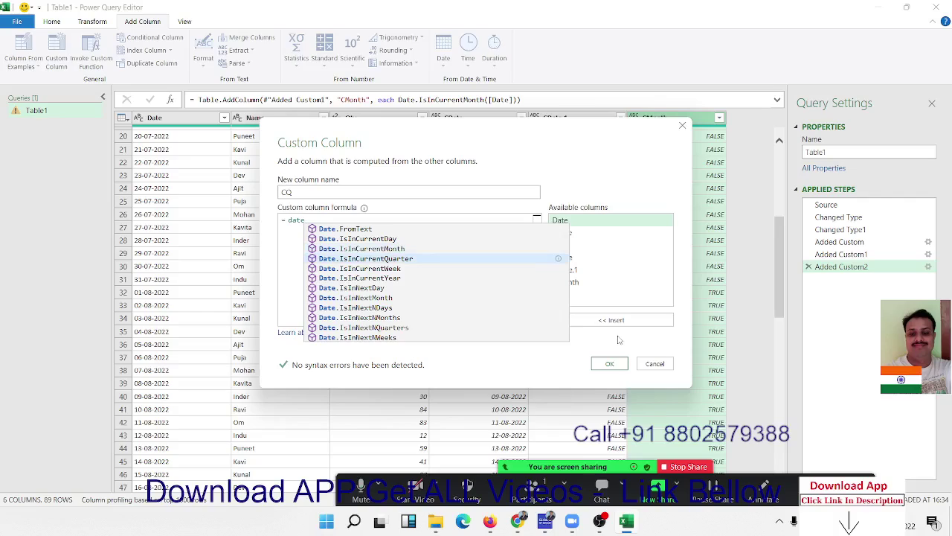
pyautogui.press('Tab')
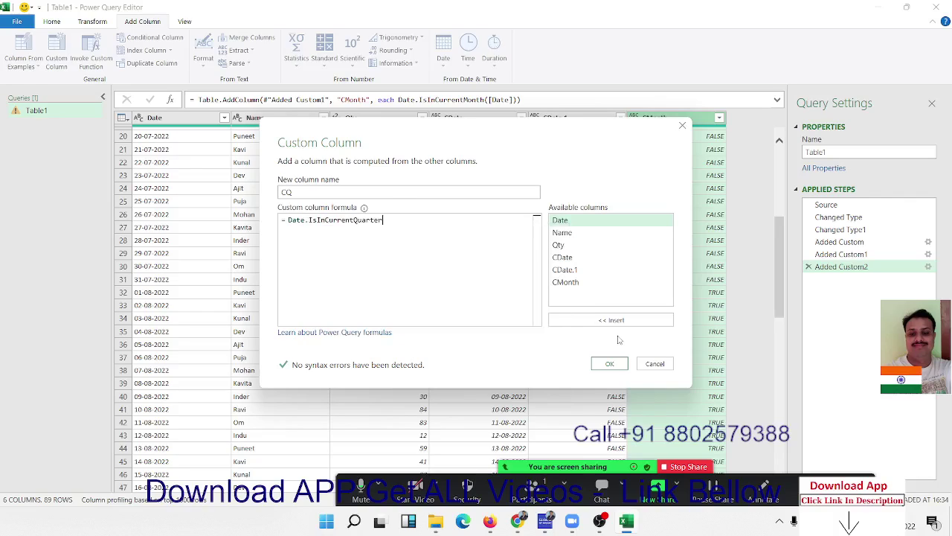
pyautogui.write('(')
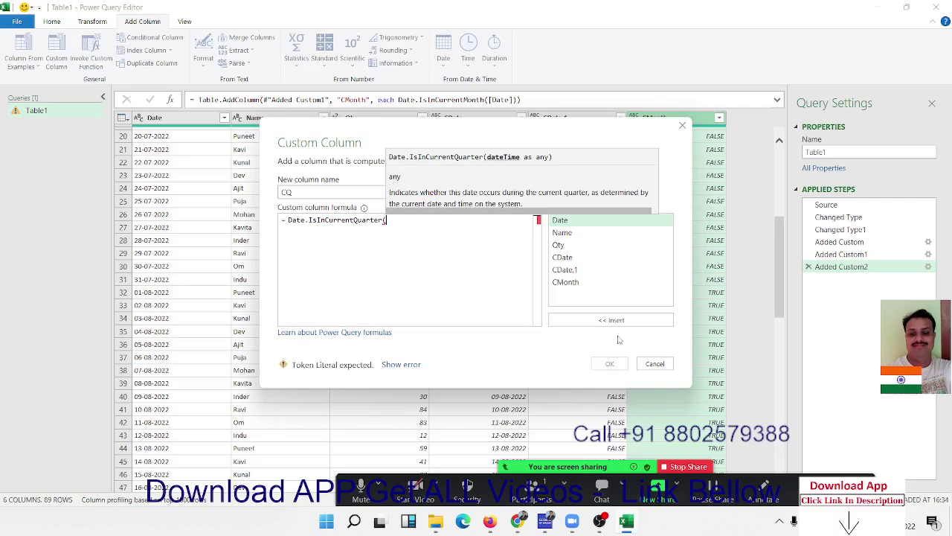
pyautogui.doubleClick(561, 221)
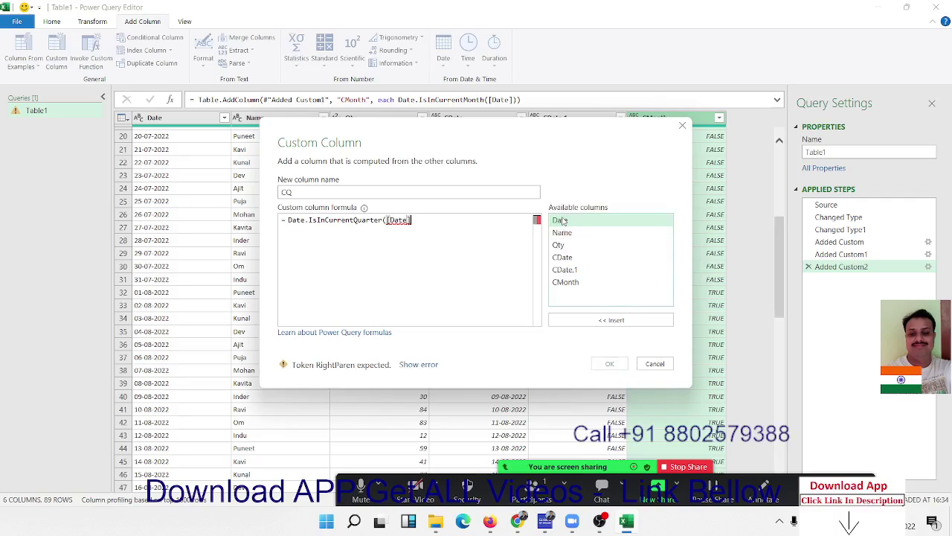
pyautogui.write(')')
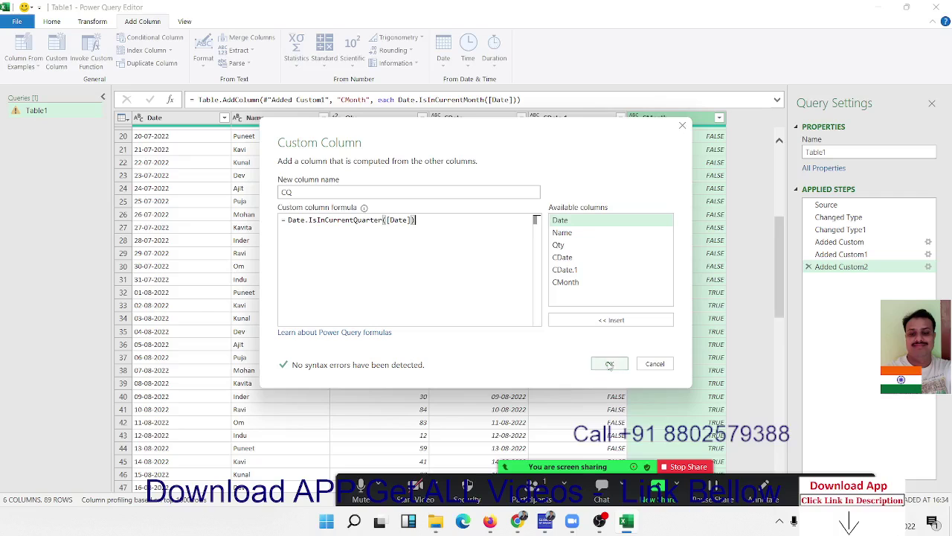
pyautogui.click(609, 363)
pyautogui.click(732, 164)
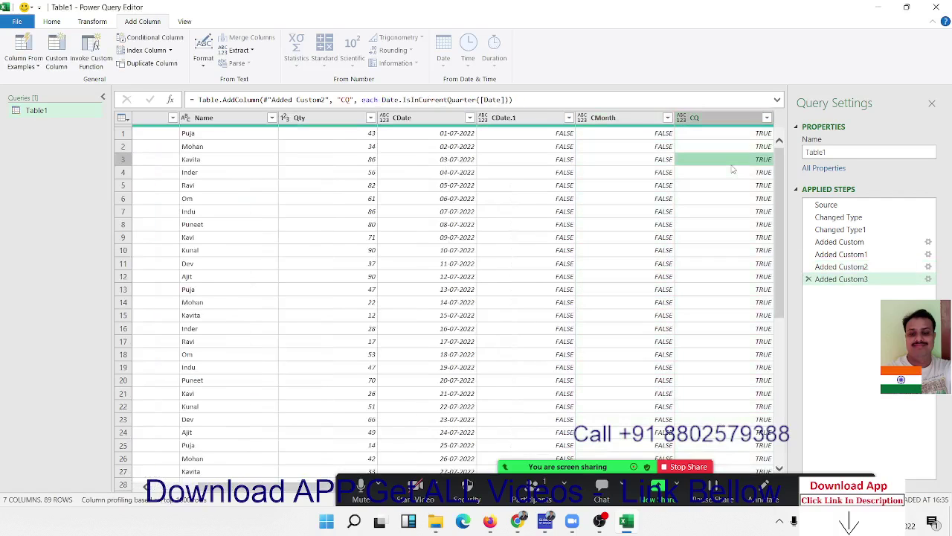
pyautogui.scroll(-6, 736, 241)
pyautogui.scroll(-7, 736, 241)
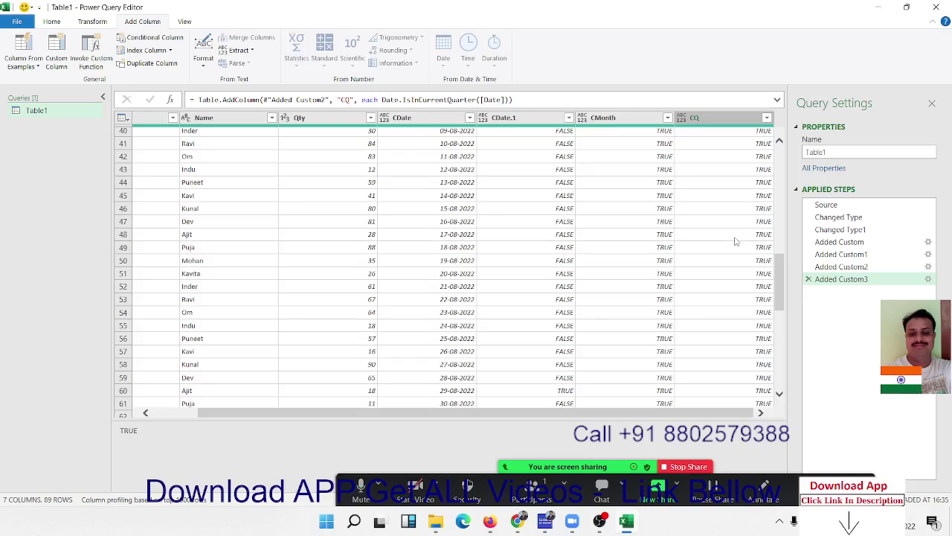
pyautogui.scroll(-5, 736, 241)
pyautogui.scroll(-4, 736, 242)
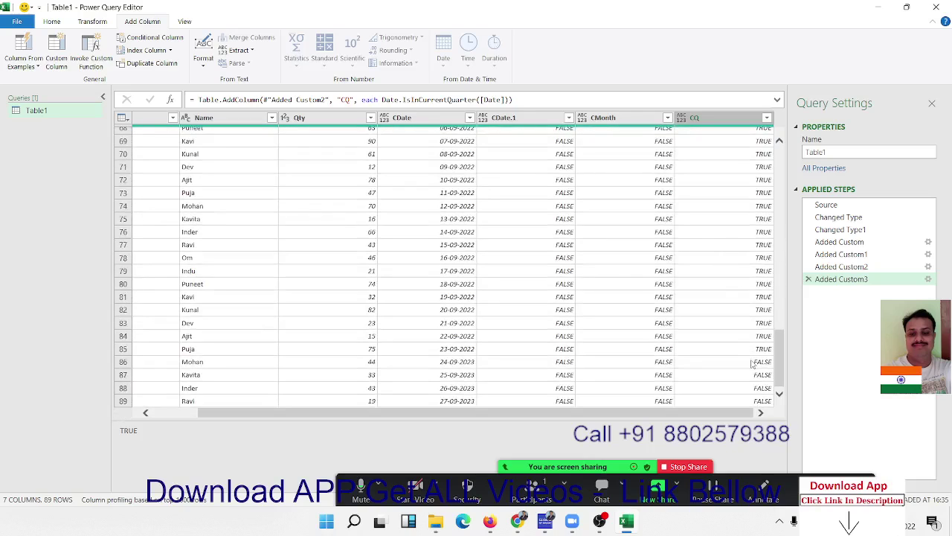
pyautogui.moveTo(780, 376); pyautogui.dragTo(779, 193)
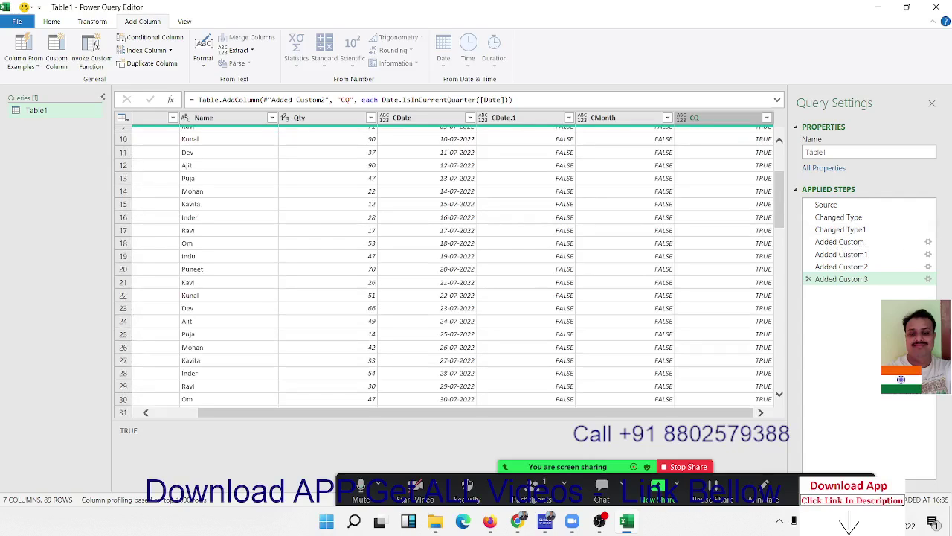
# Add a CY column using Date.IsInCurrentYear([Date])
pyautogui.click(56, 56)
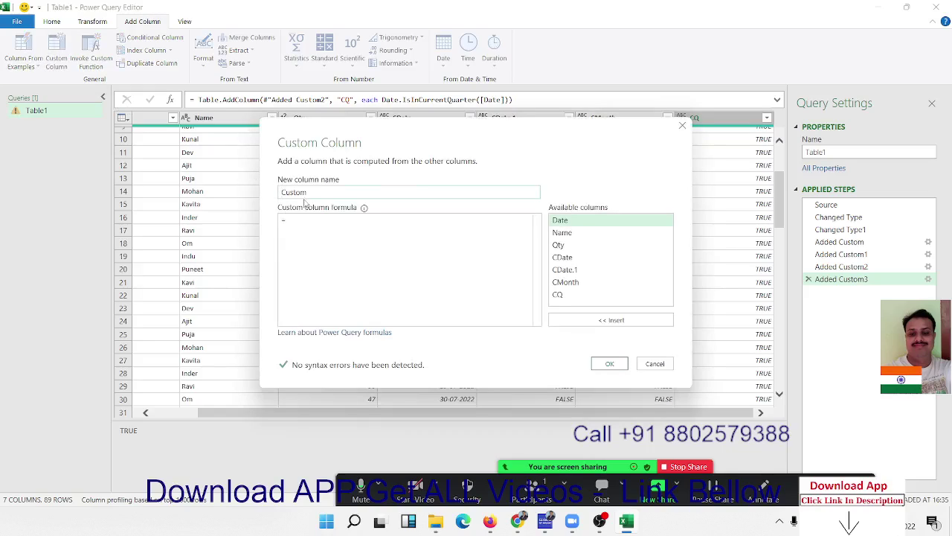
pyautogui.doubleClick(305, 195)
pyautogui.write('CY')
pyautogui.click(298, 219)
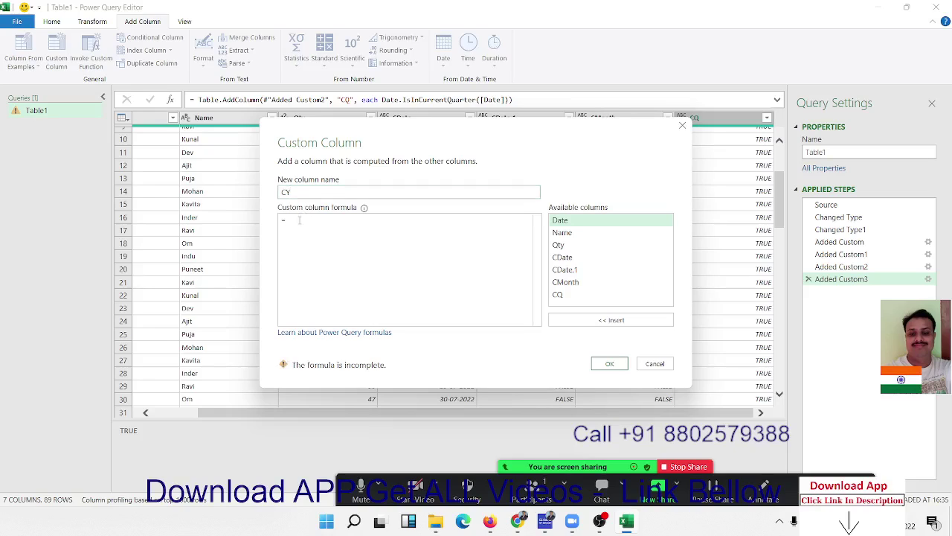
pyautogui.write('date')
pyautogui.press('Down')
pyautogui.press('Down')
pyautogui.press('Down')
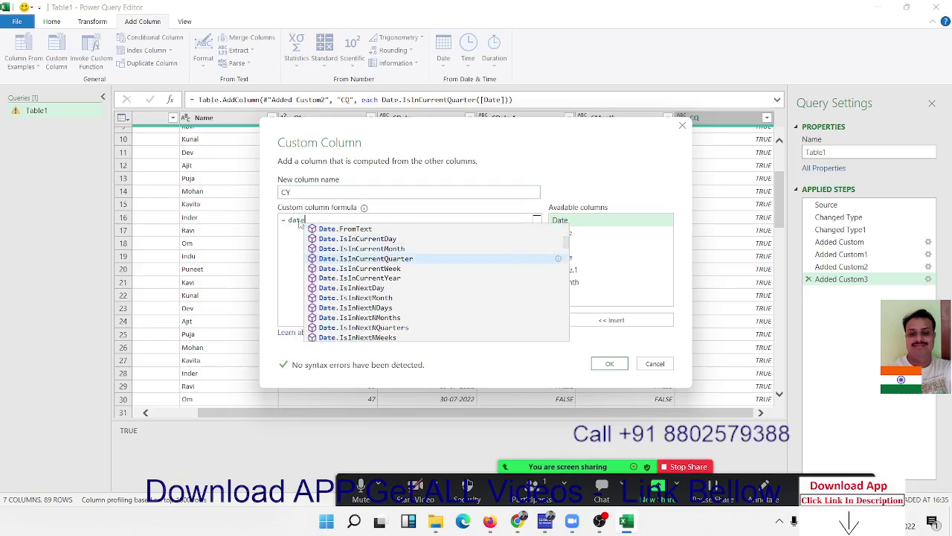
pyautogui.press('Down')
pyautogui.press('Down')
pyautogui.press('Tab')
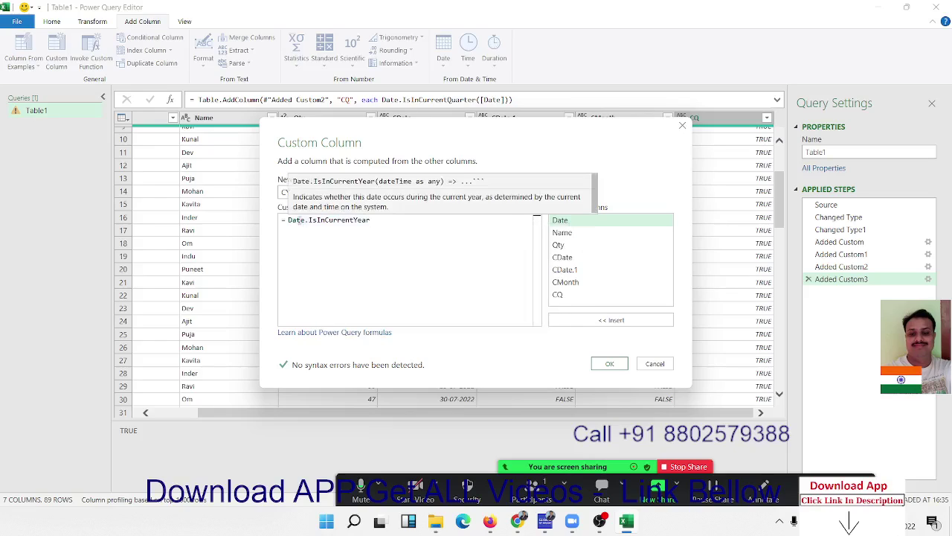
pyautogui.write('(')
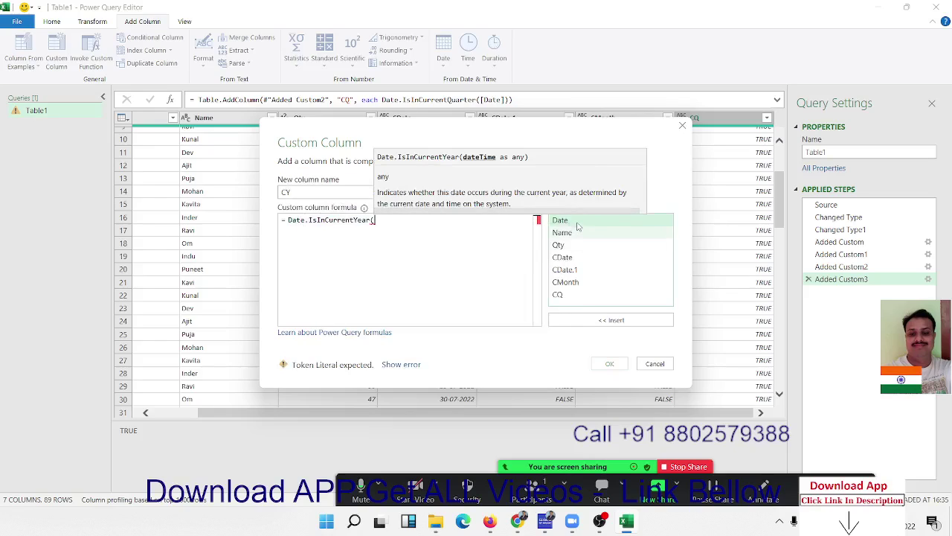
pyautogui.doubleClick(577, 223)
pyautogui.write(')')
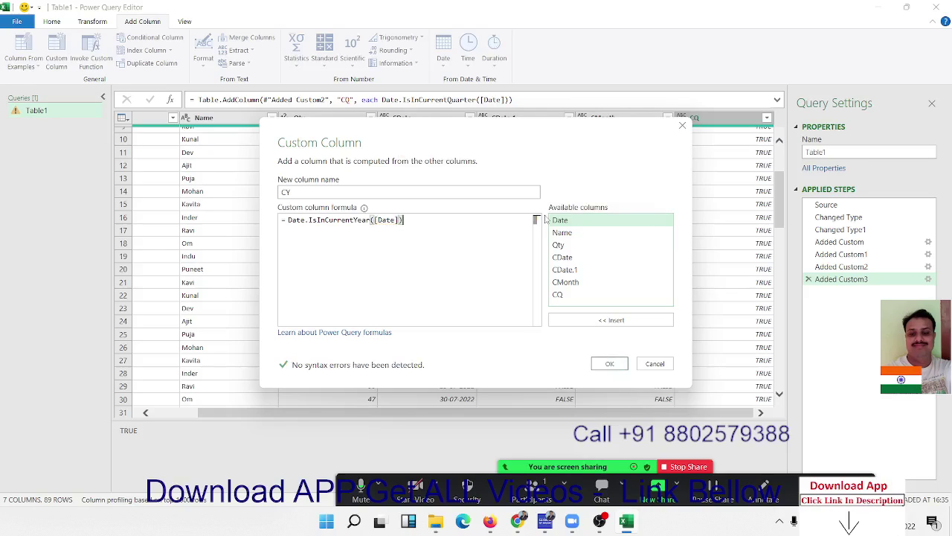
pyautogui.click(610, 363)
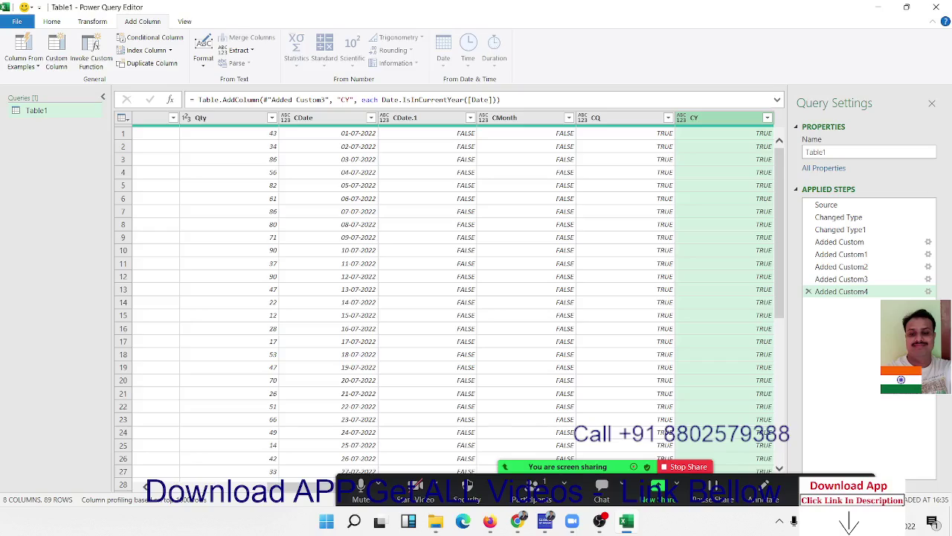
# Add an NDay column with Date.IsInNextDay([Date]), which errors on a misspelled function name
pyautogui.click(62, 69)
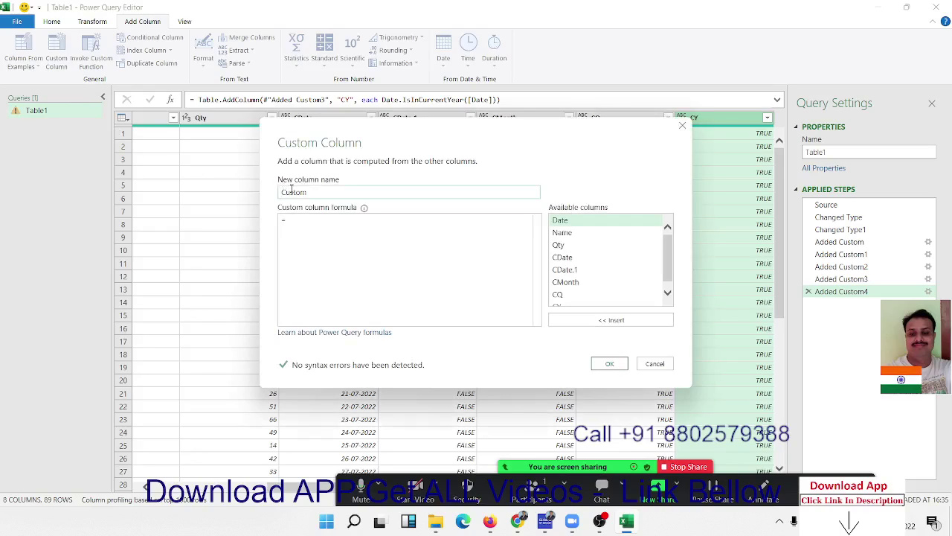
pyautogui.doubleClick(292, 191)
pyautogui.write('NDay')
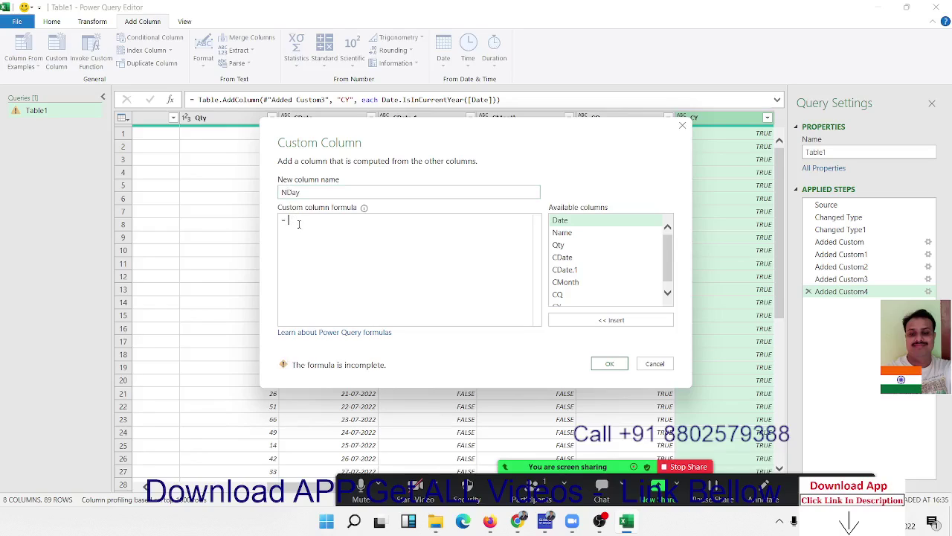
pyautogui.write('date')
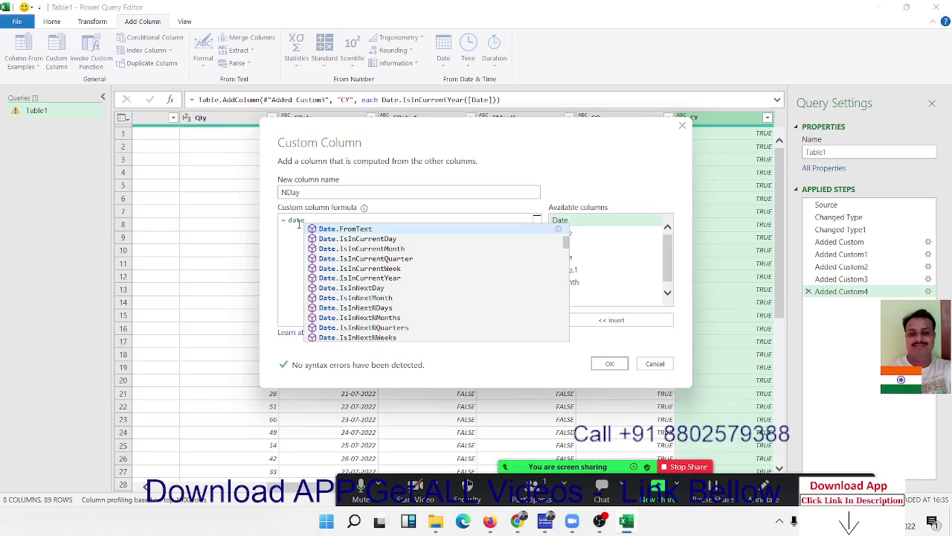
pyautogui.write('.')
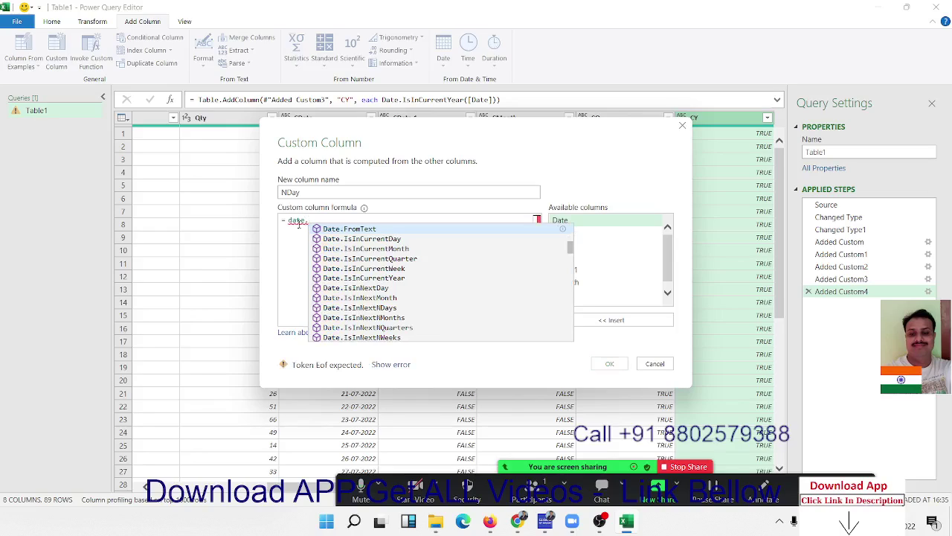
pyautogui.press('Down')
pyautogui.press('Down')
pyautogui.press('Down')
pyautogui.press('Down')
pyautogui.press('Down')
pyautogui.press('Tab')
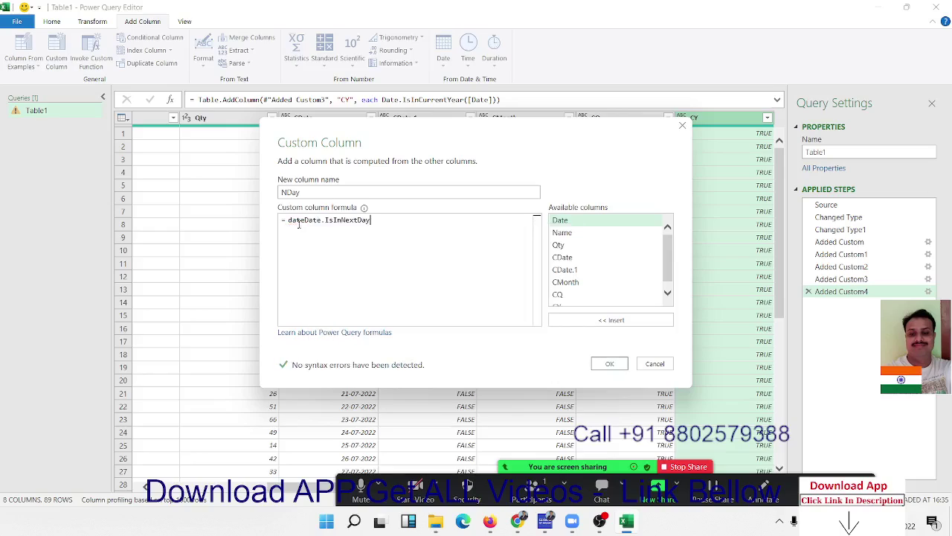
pyautogui.write('(')
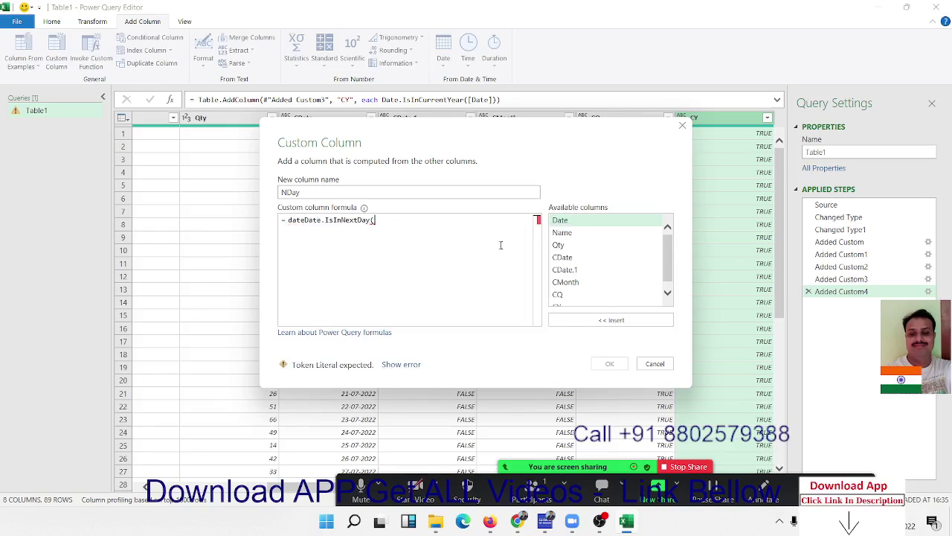
pyautogui.doubleClick(554, 222)
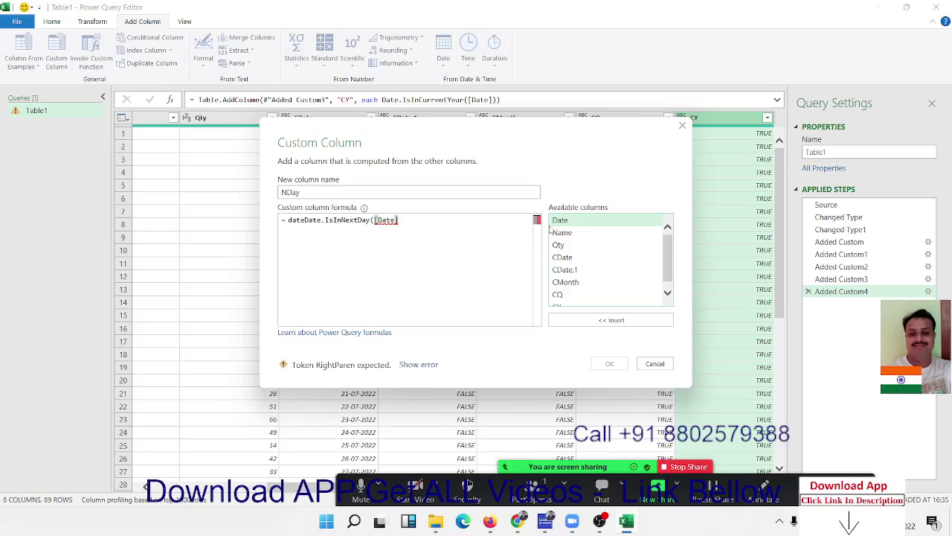
pyautogui.write(')')
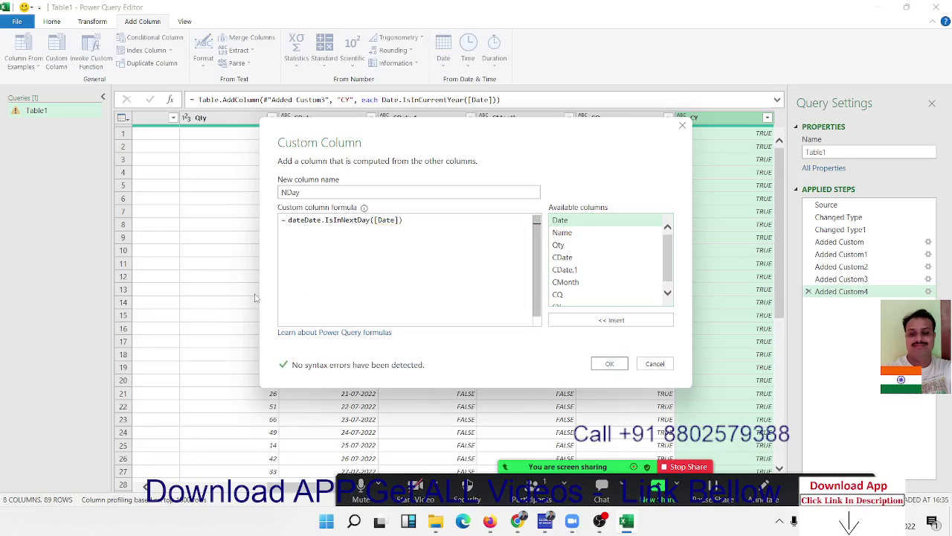
pyautogui.click(610, 363)
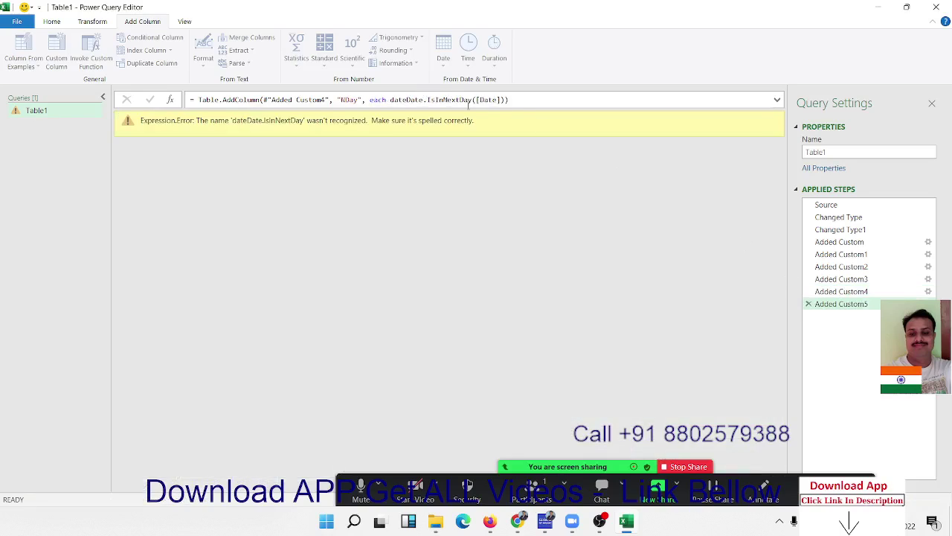
# Correct the formula bar to Date.IsInNextDay([Date]) and commit it
pyautogui.click(403, 99)
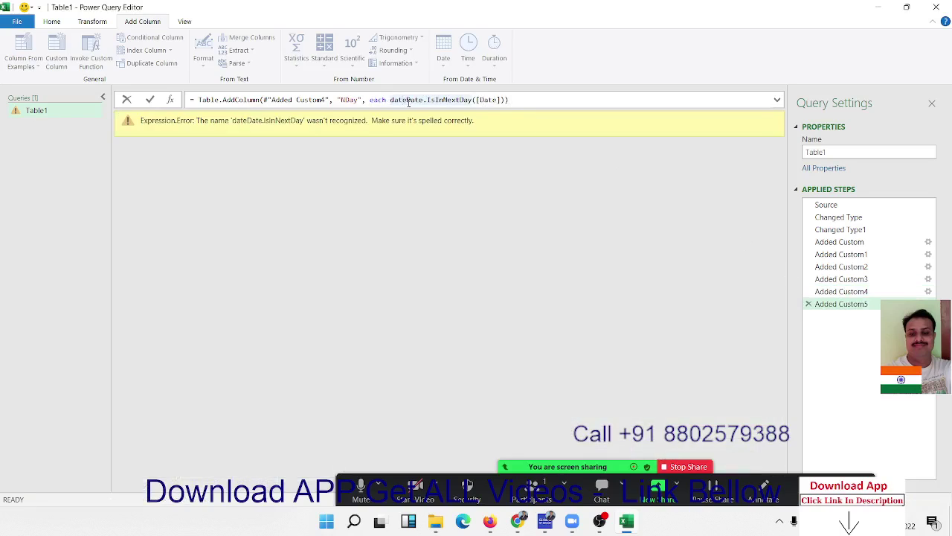
pyautogui.press('BackSpace')
pyautogui.press('BackSpace')
pyautogui.press('BackSpace')
pyautogui.press('BackSpace')
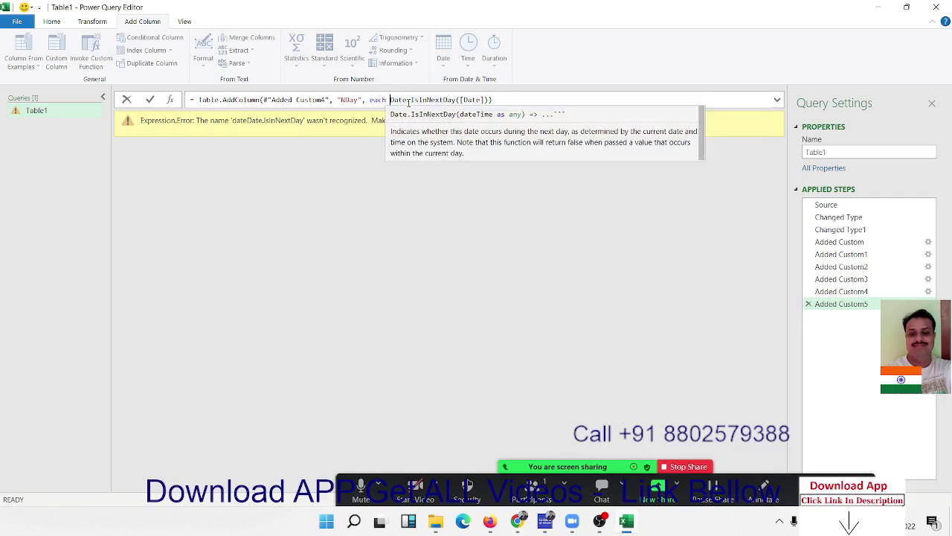
pyautogui.press('Return')
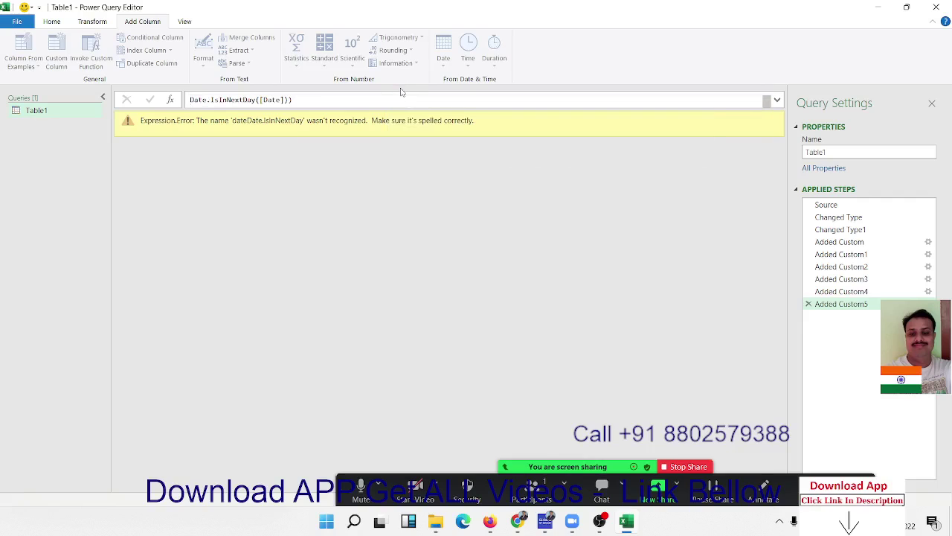
# Scroll through the table to check the CMonth, CQ, CY and NDay values
pyautogui.click(628, 197)
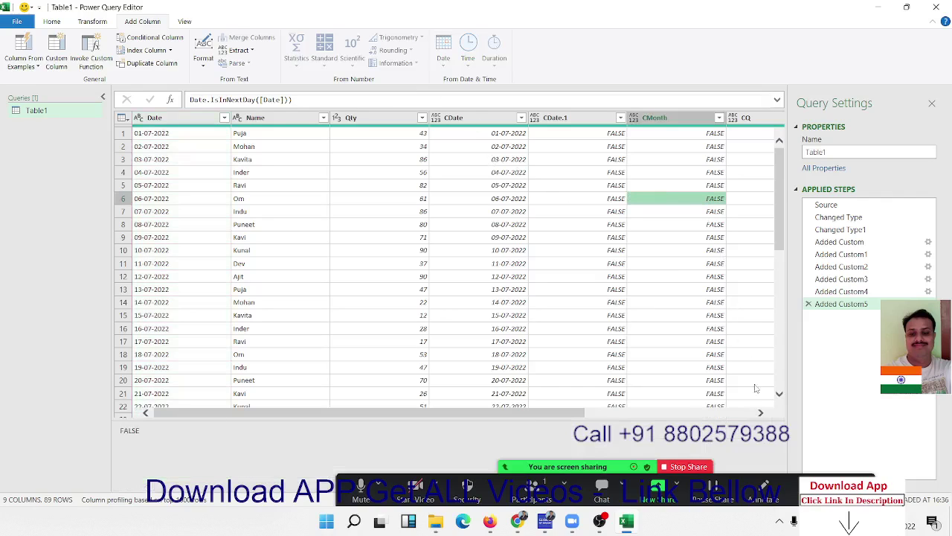
pyautogui.click(759, 412)
pyautogui.click(759, 412)
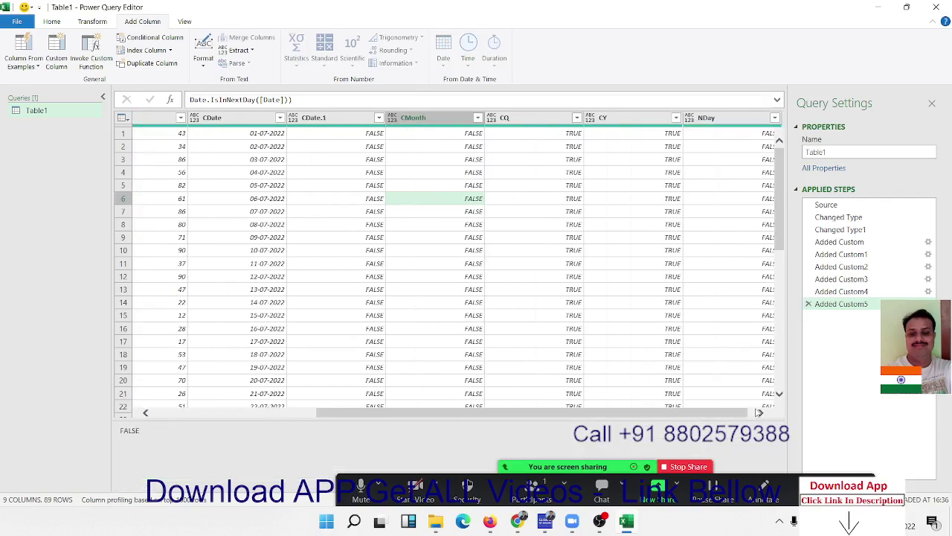
pyautogui.click(759, 412)
pyautogui.scroll(-4, 740, 290)
pyautogui.scroll(-10, 739, 290)
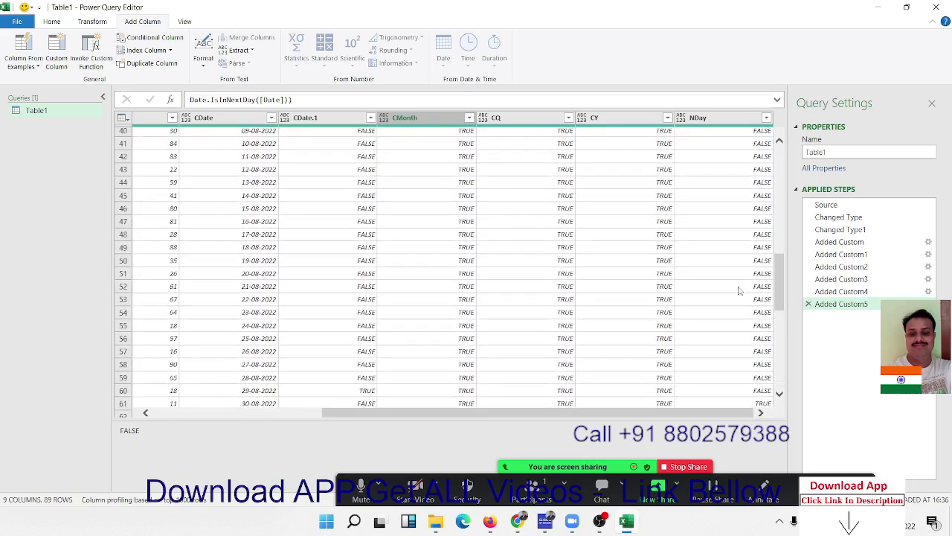
pyautogui.scroll(-9, 739, 290)
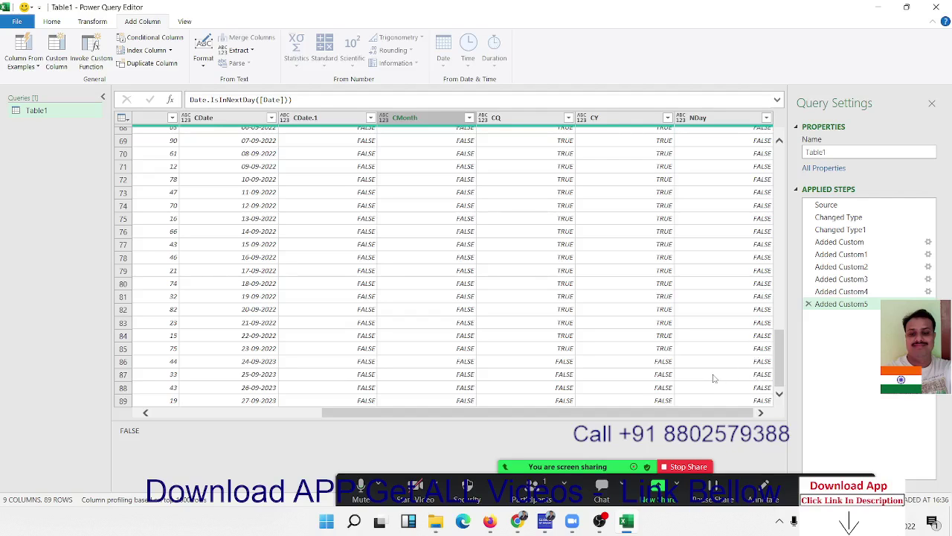
pyautogui.scroll(4, 760, 297)
pyautogui.scroll(3, 760, 298)
pyautogui.scroll(4, 760, 298)
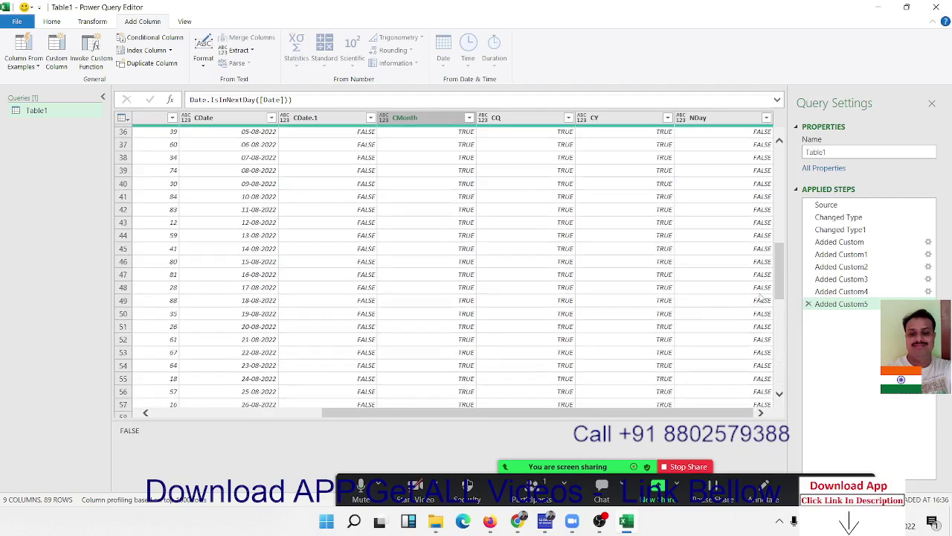
pyautogui.scroll(5, 760, 298)
pyautogui.scroll(6, 760, 297)
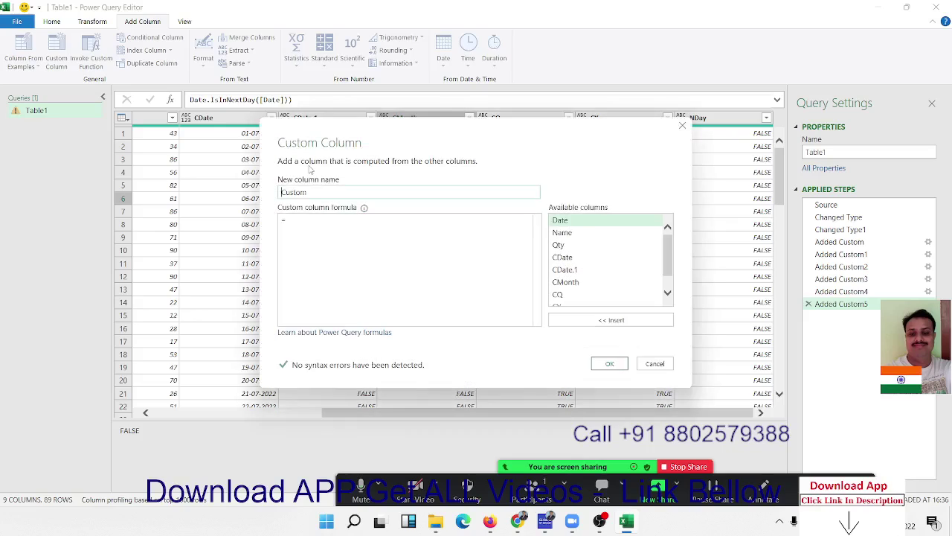
# Name the new column NMonth, clearing a stray Date reference from the formula
pyautogui.doubleClick(314, 193)
pyautogui.write('NMont')
pyautogui.write('h')
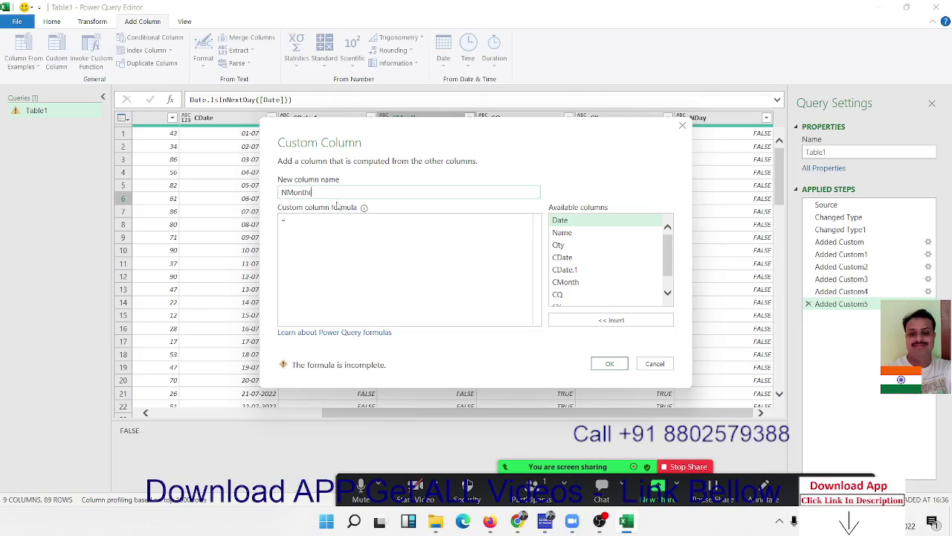
pyautogui.doubleClick(563, 220)
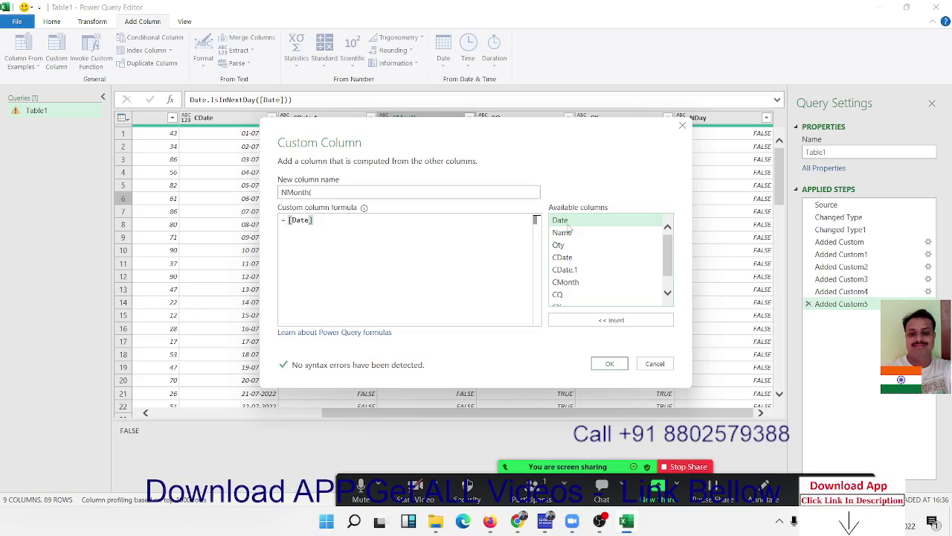
pyautogui.click(332, 192)
pyautogui.press('BackSpace')
pyautogui.press('BackSpace')
pyautogui.press('BackSpace')
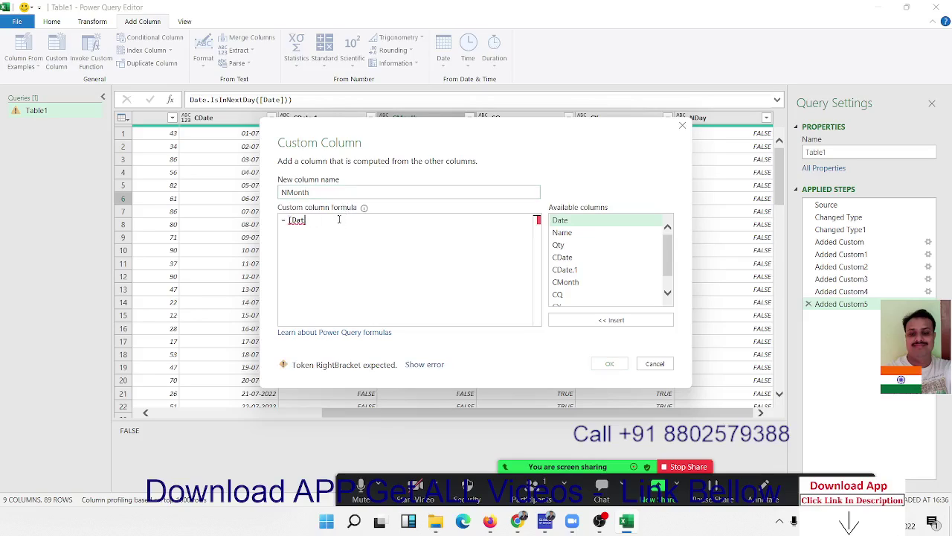
pyautogui.press('BackSpace')
pyautogui.press('BackSpace')
pyautogui.press('BackSpace')
pyautogui.press('BackSpace')
# Enter Date.IsInNextMonth([Date]) as the formula and create the column
pyautogui.write('Date')
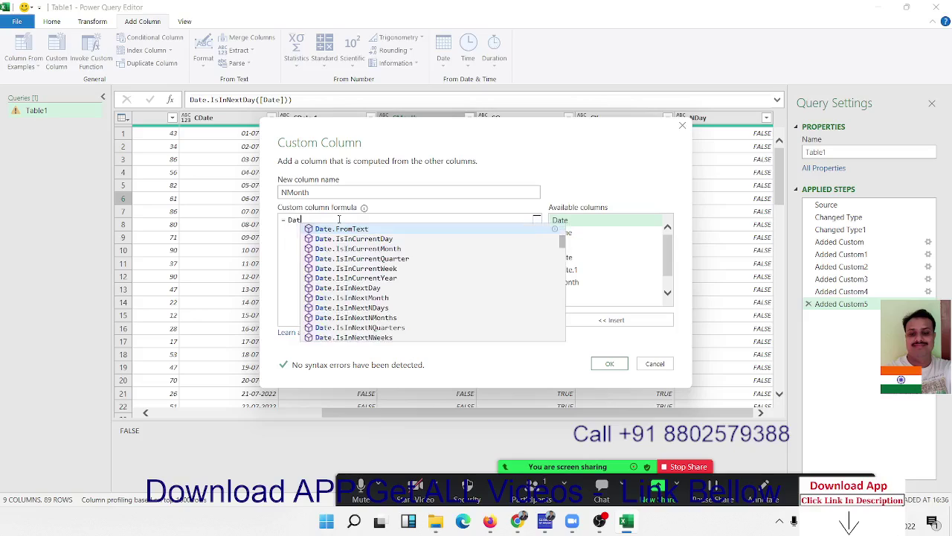
pyautogui.press('Down')
pyautogui.press('Down')
pyautogui.press('Down')
pyautogui.press('Down')
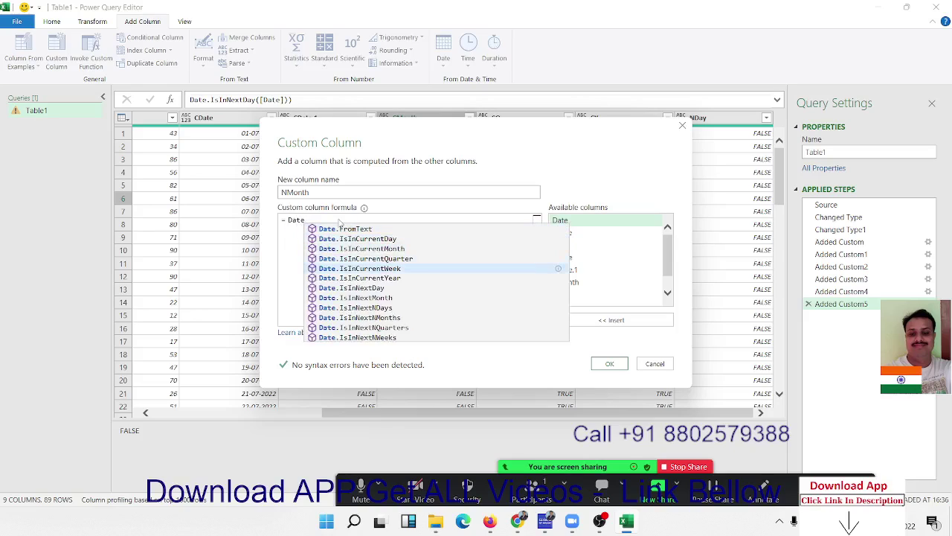
pyautogui.press('Down')
pyautogui.press('Down')
pyautogui.press('Down')
pyautogui.press('Down')
pyautogui.press('Up')
pyautogui.press('Tab')
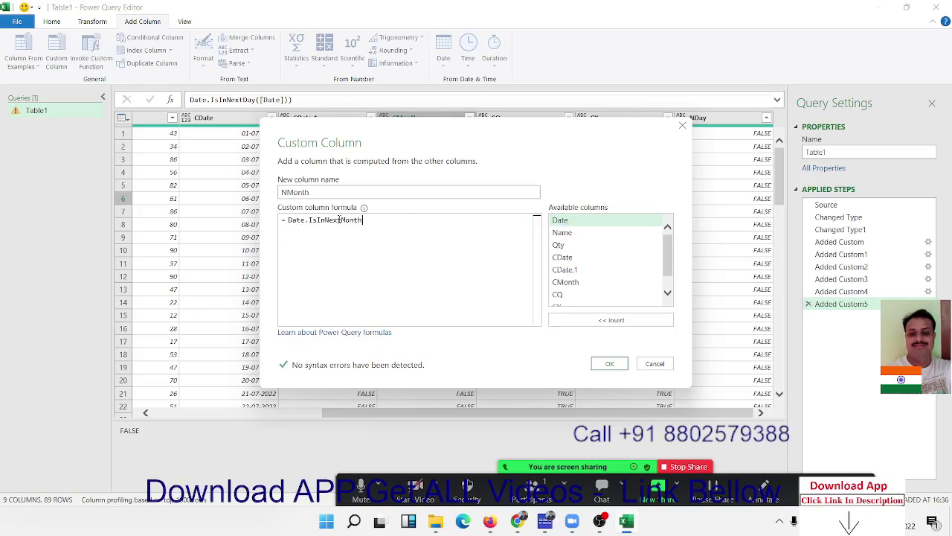
pyautogui.write('(')
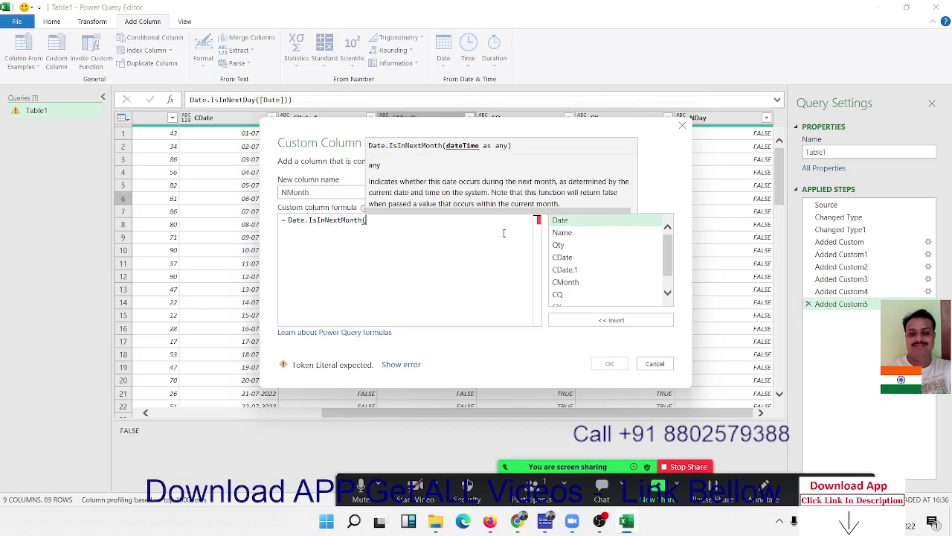
pyautogui.doubleClick(563, 221)
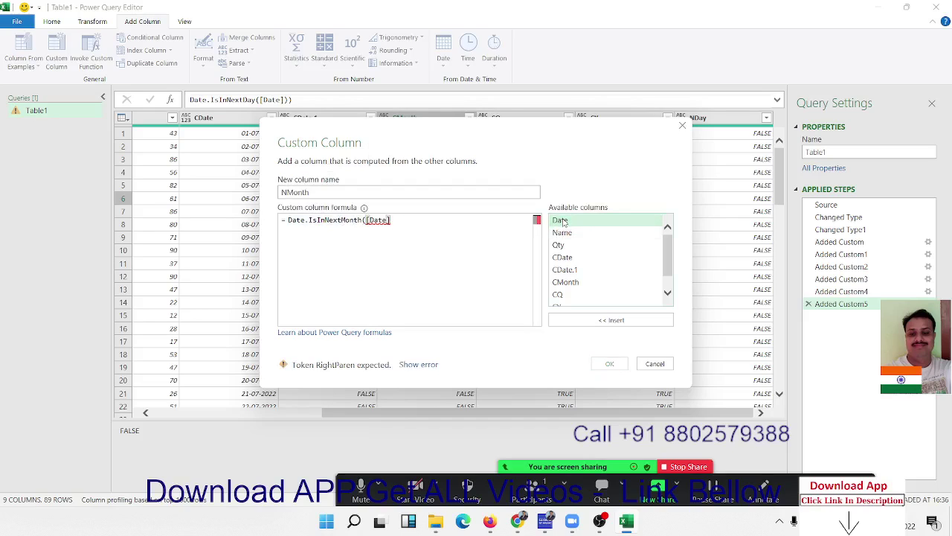
pyautogui.write(')')
pyautogui.click(602, 363)
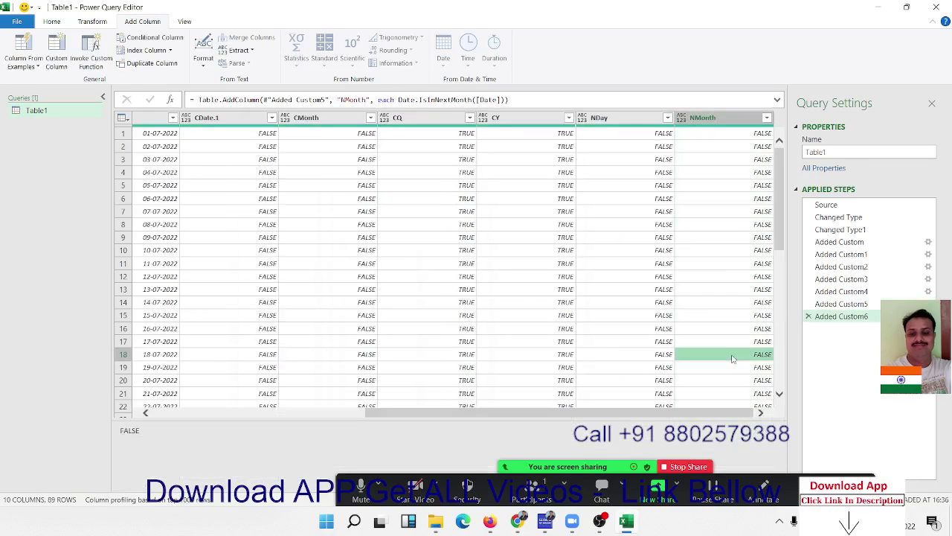
# Verify NMonth reads TRUE for September 2022 dates, then begin another custom column
pyautogui.scroll(-20, 736, 356)
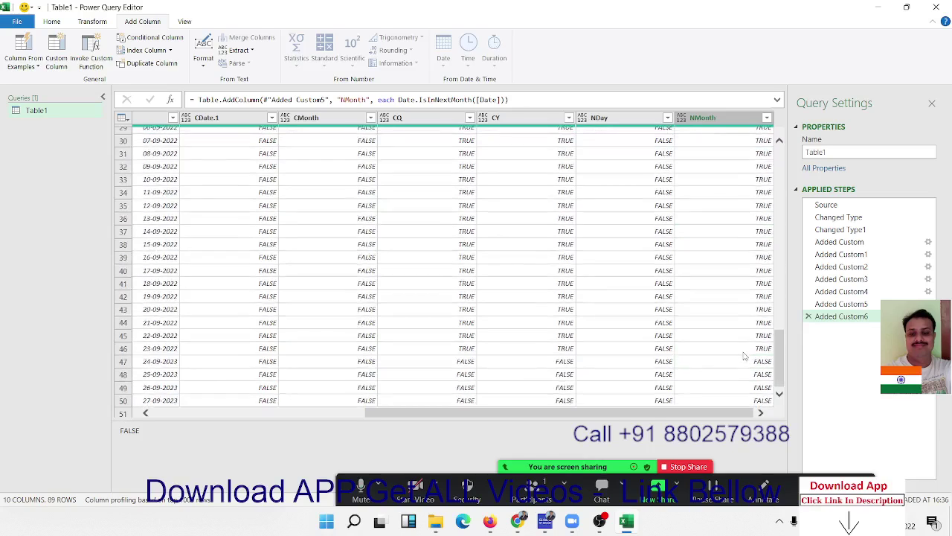
pyautogui.moveTo(745, 302); pyautogui.dragTo(726, 182)
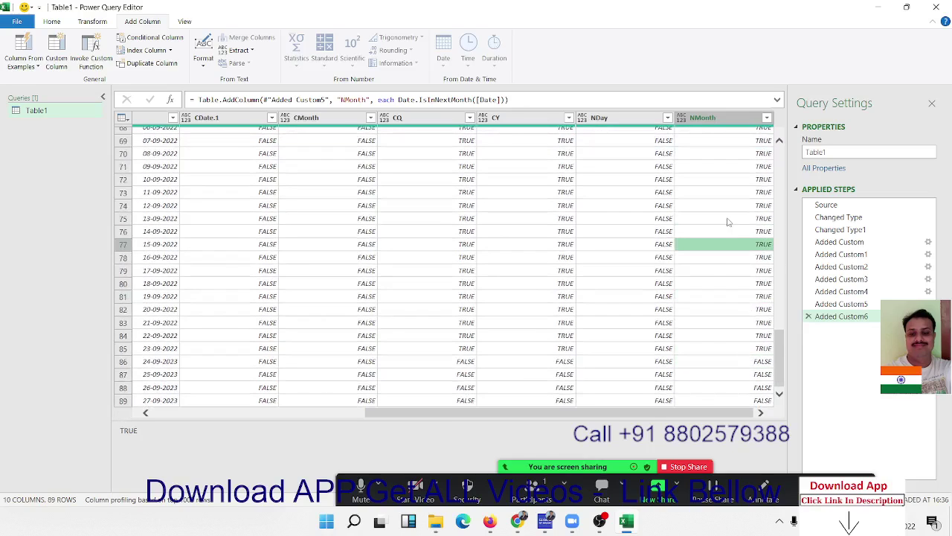
pyautogui.click(726, 181)
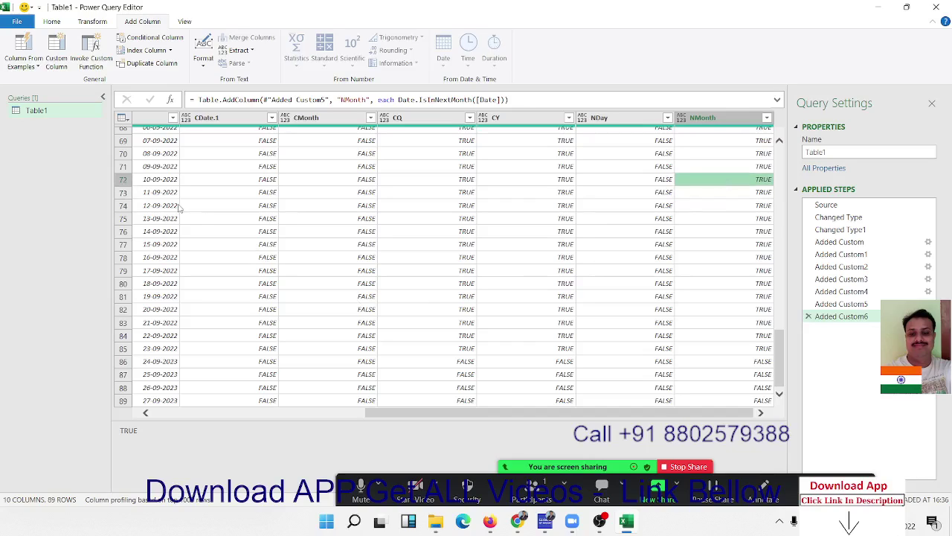
pyautogui.click(56, 56)
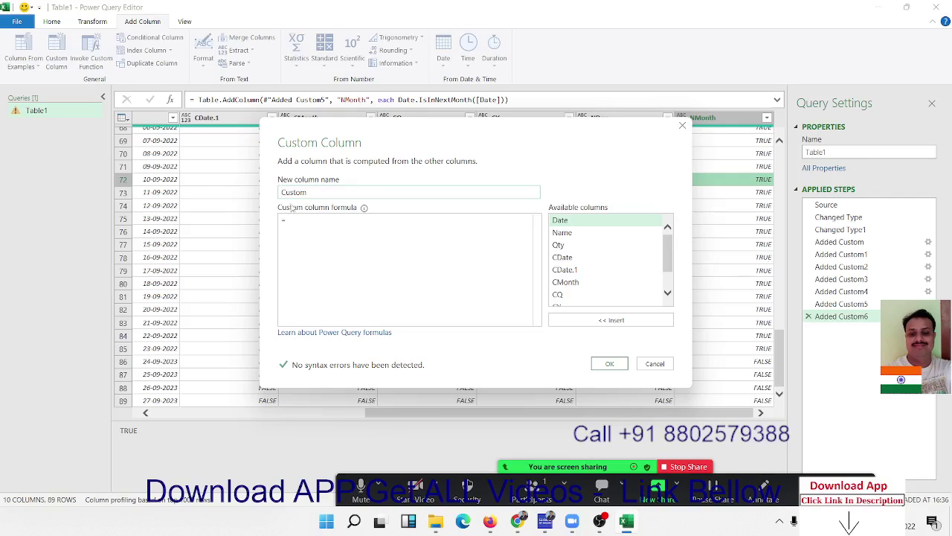
# Name the new custom column NQ and insert Date.IsInNextNQuarters from the suggestions
pyautogui.doubleClick(294, 193)
pyautogui.write('N')
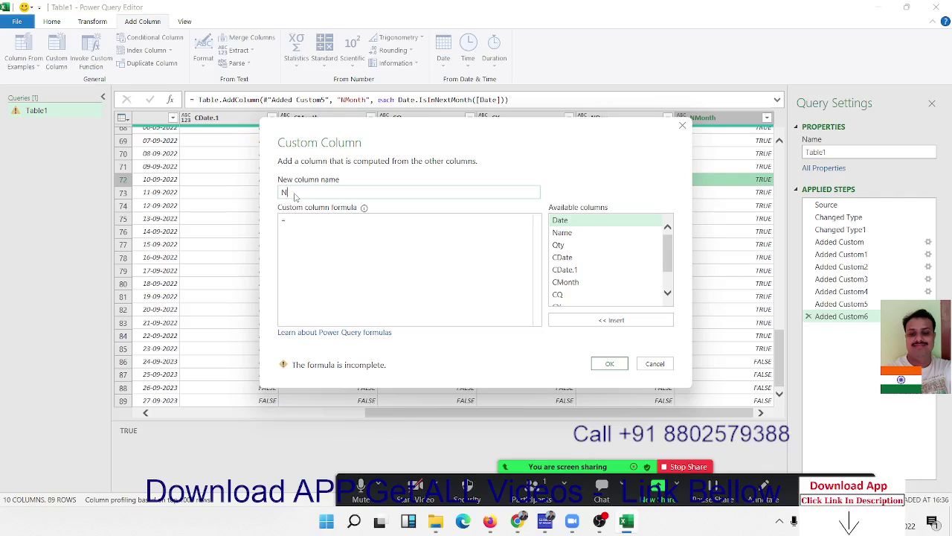
pyautogui.write('Q')
pyautogui.click(299, 218)
pyautogui.write('date')
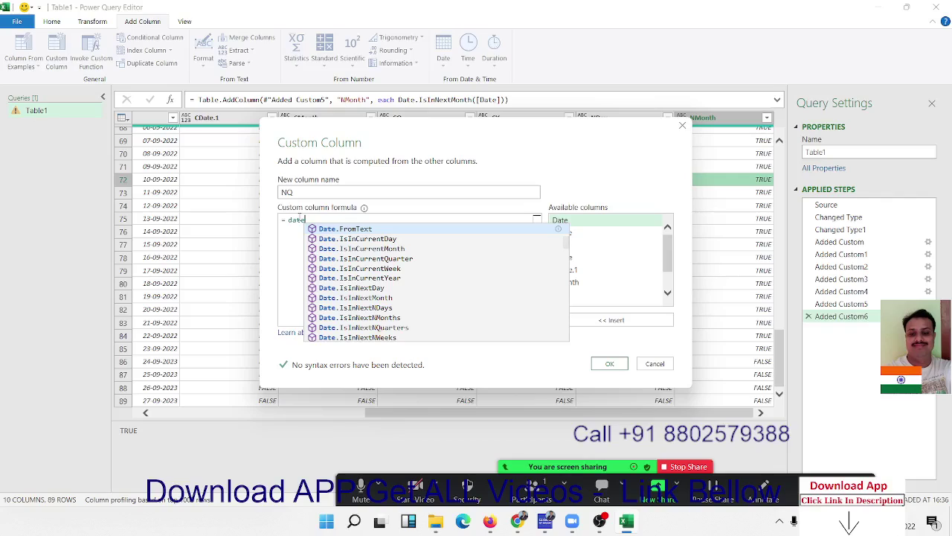
pyautogui.write('.')
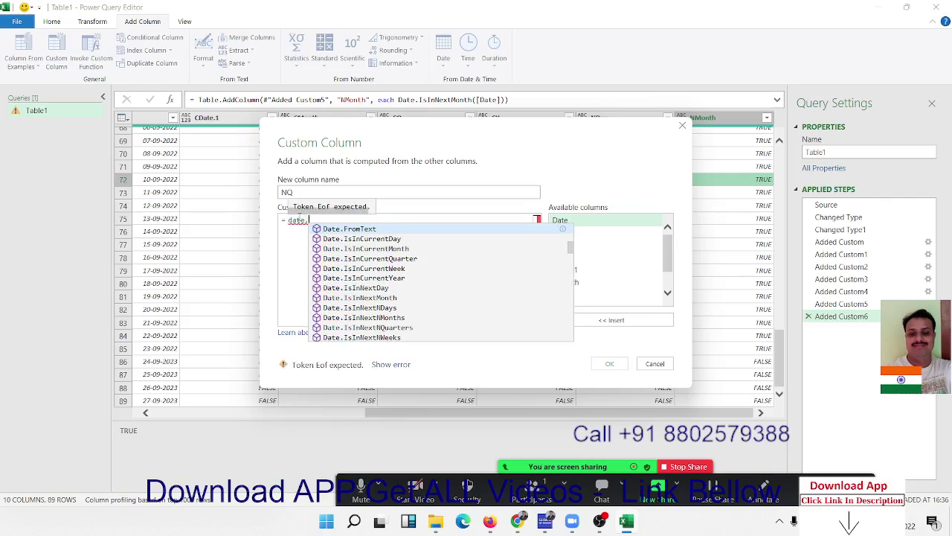
pyautogui.press('Down')
pyautogui.press('Down')
pyautogui.press('Down')
pyautogui.press('Down')
pyautogui.press('Down')
pyautogui.press('Down')
pyautogui.press('Down')
pyautogui.press('Down')
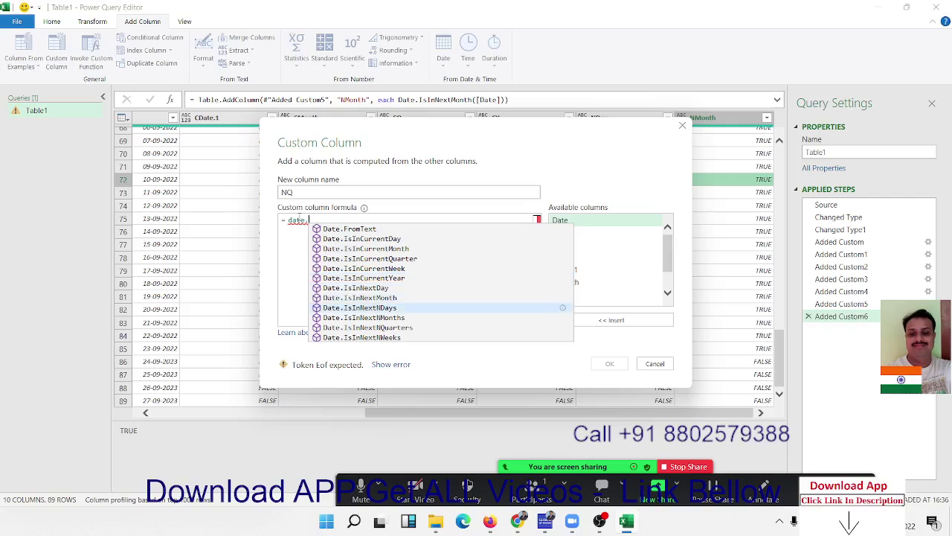
pyautogui.press('Down')
pyautogui.press('Down')
pyautogui.press('Tab')
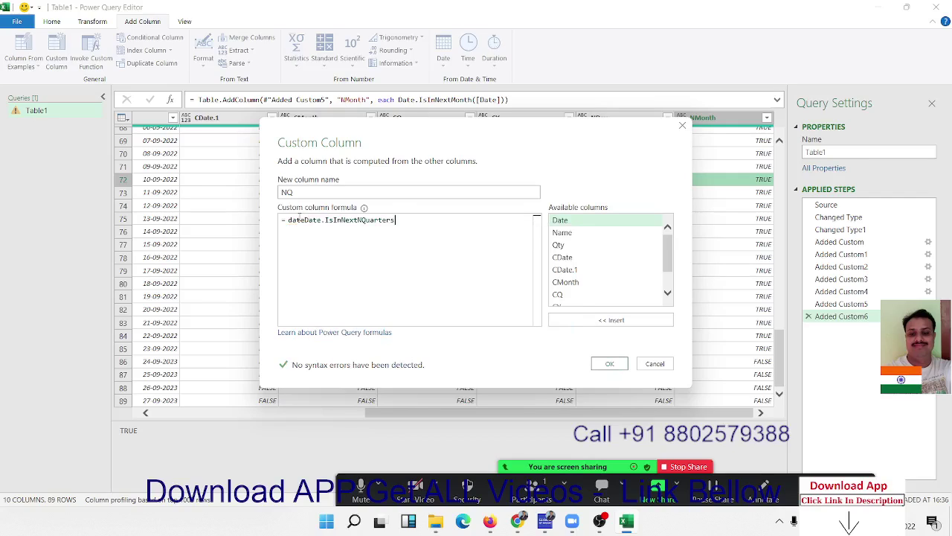
# Pass the Date column as its argument and create the NQ column
pyautogui.write('(')
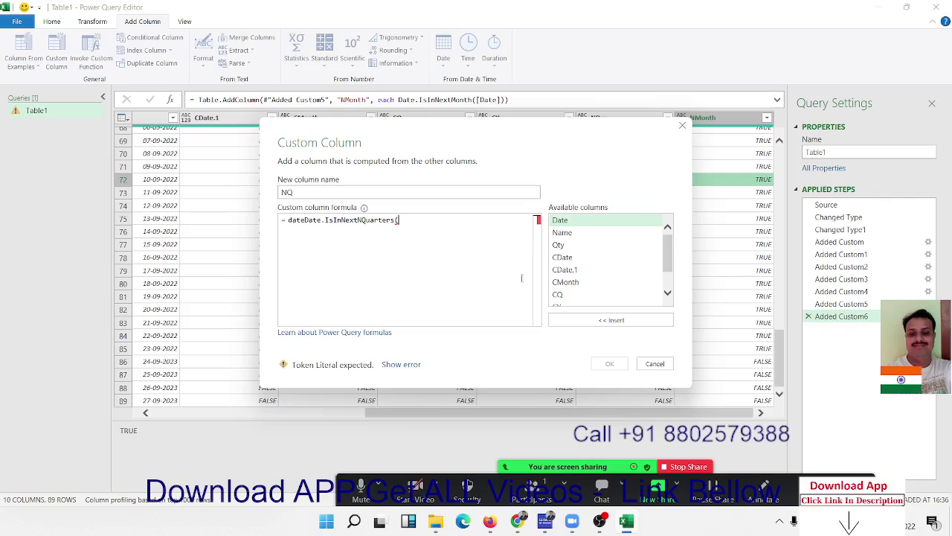
pyautogui.scroll(-3, 569, 273)
pyautogui.scroll(3, 570, 274)
pyautogui.doubleClick(569, 223)
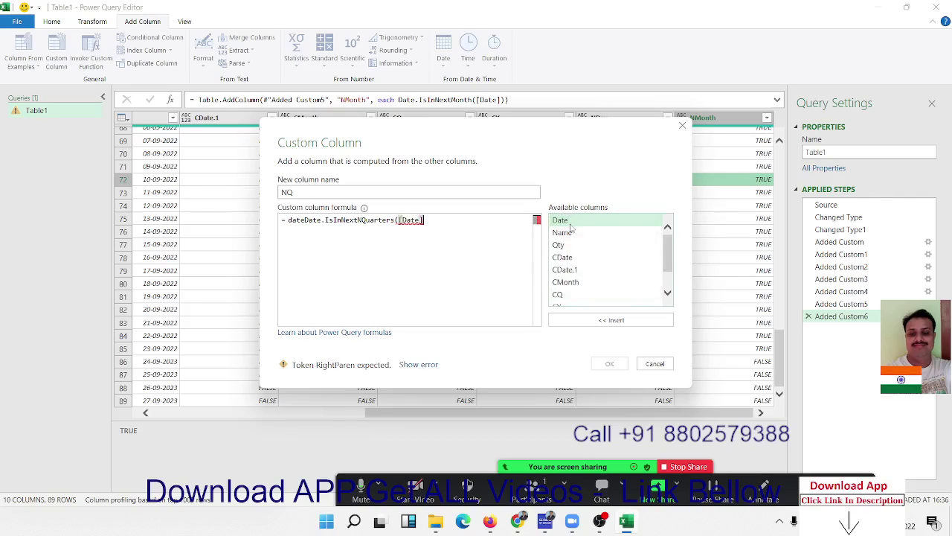
pyautogui.write(')')
pyautogui.press('Return')
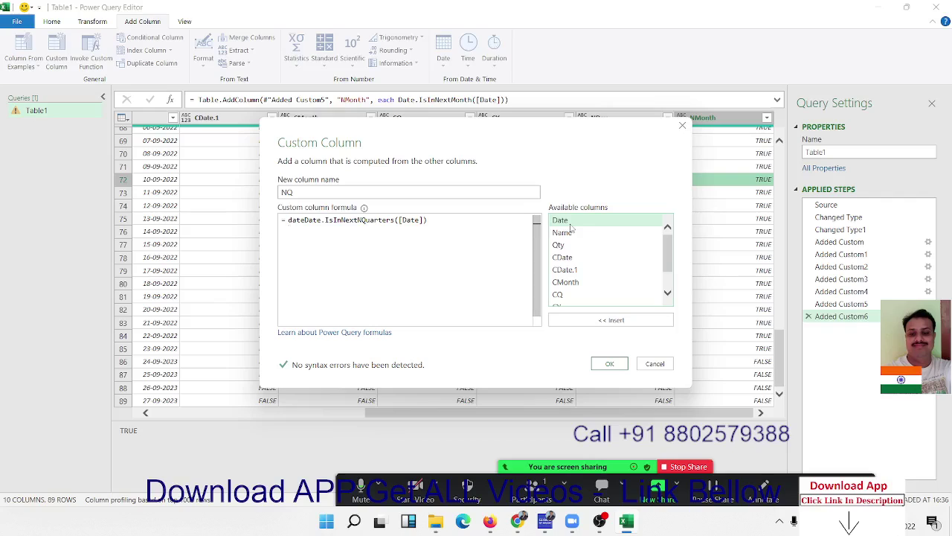
pyautogui.click(610, 363)
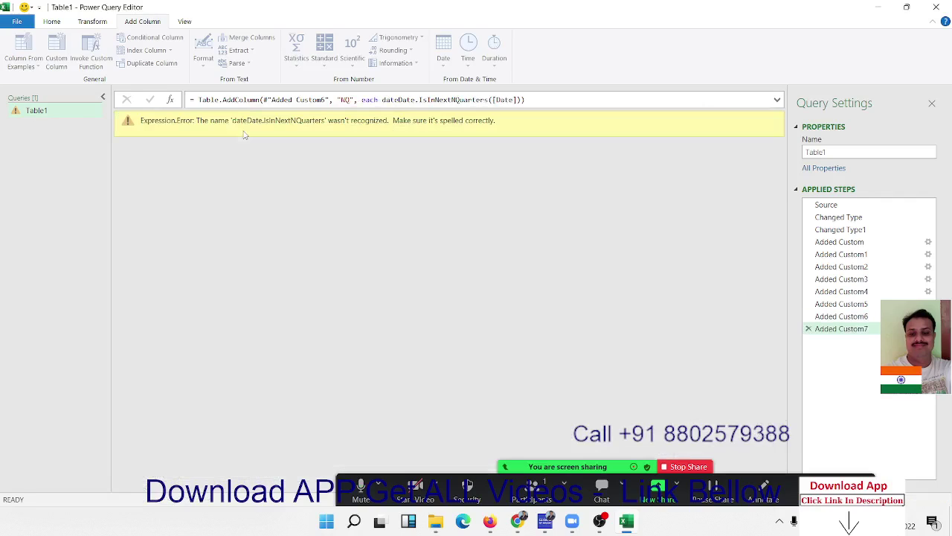
# Fix the misspelled formula to Date.IsInNextNQuarters([Date]) in the formula bar
pyautogui.click(395, 99)
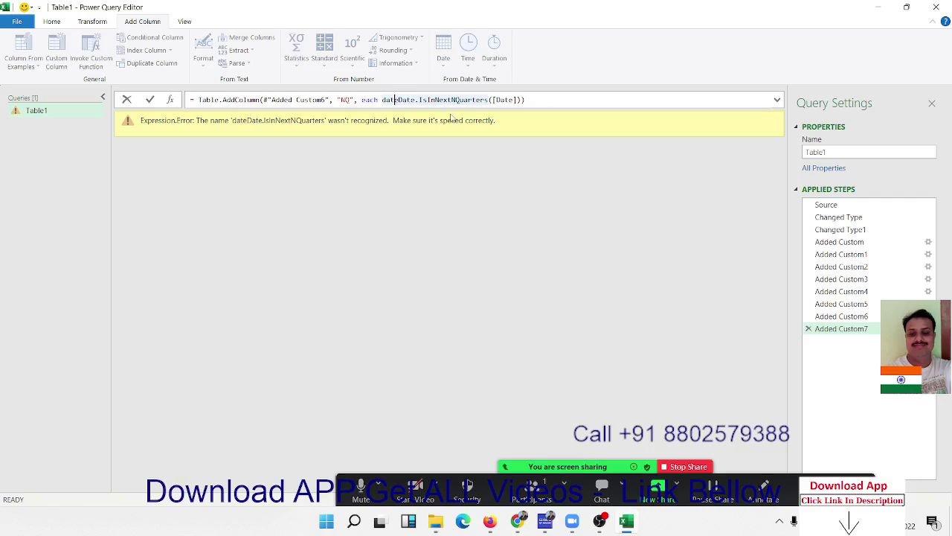
pyautogui.press('BackSpace')
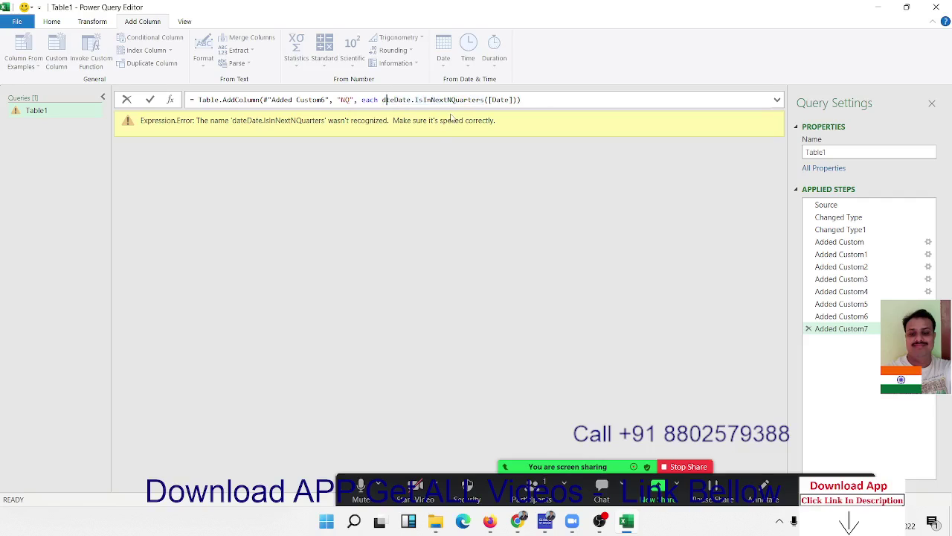
pyautogui.press('BackSpace')
pyautogui.press('Delete')
pyautogui.press('Delete')
pyautogui.press('Return')
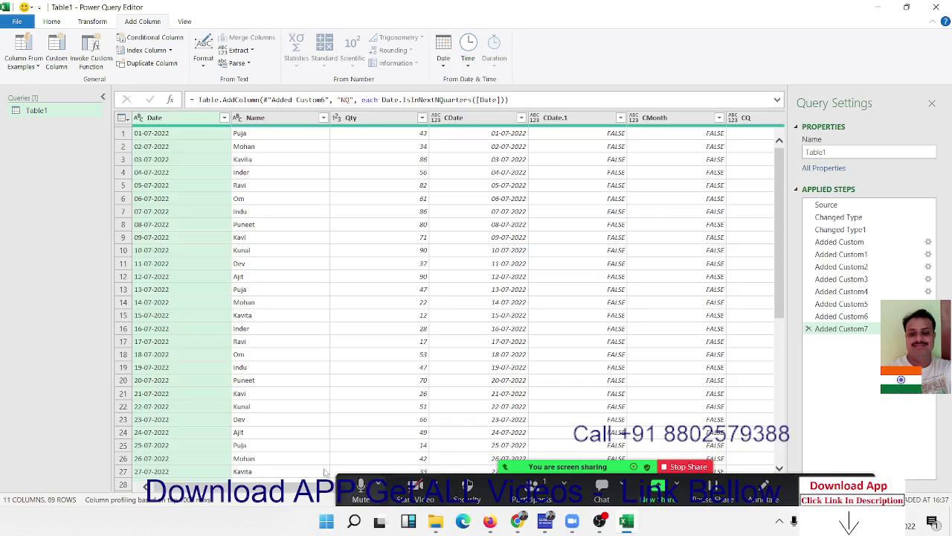
# Show the NQ error details: 1 argument passed where 2 are expected
pyautogui.moveTo(192, 485); pyautogui.dragTo(446, 510)
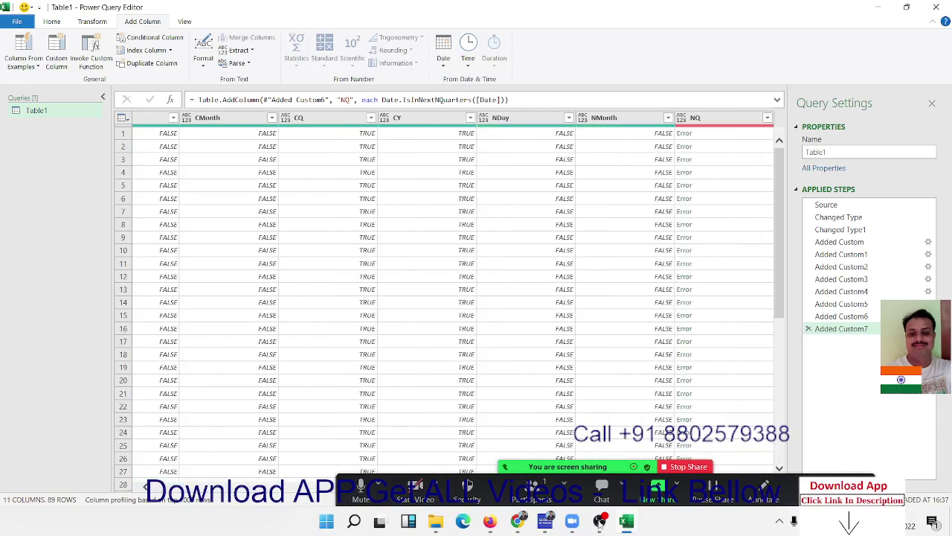
pyautogui.click(709, 198)
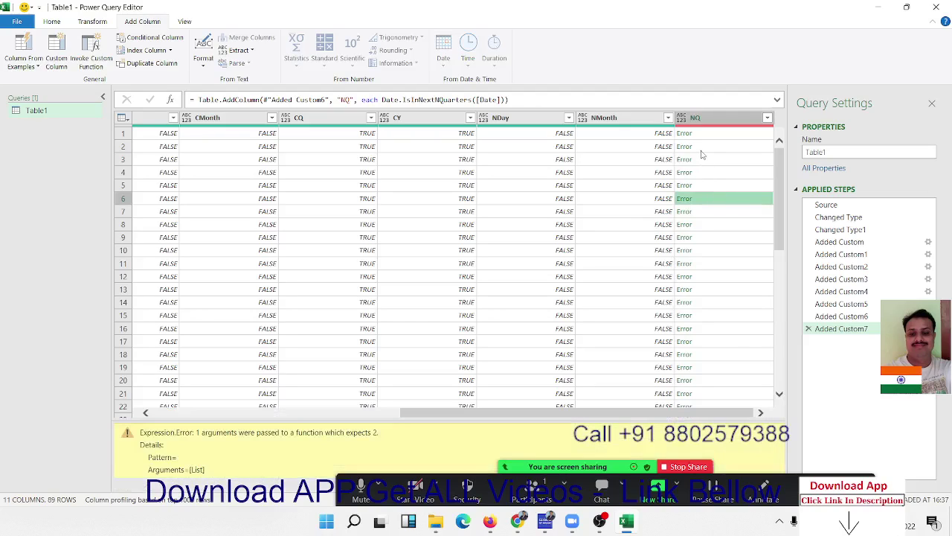
pyautogui.click(701, 152)
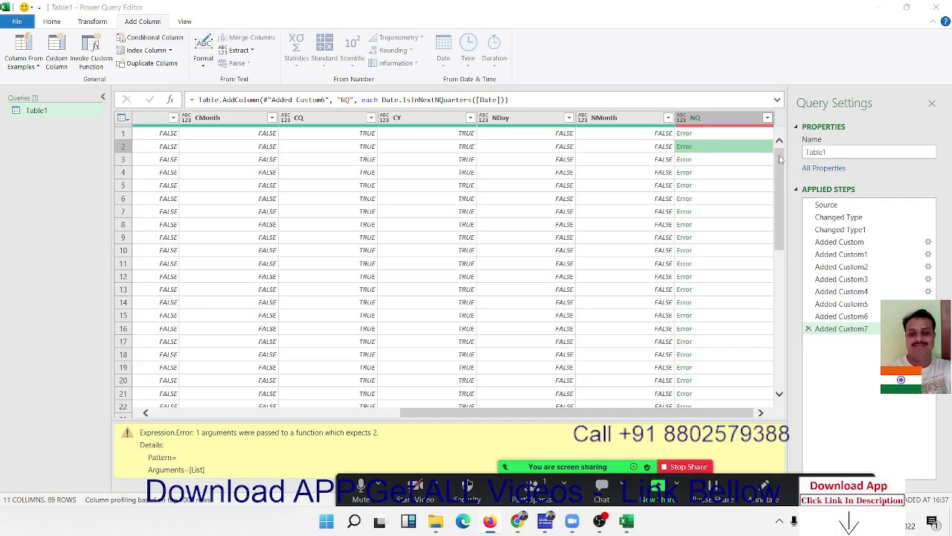
# Add a quarter count of 1 to the NQ formula: Date.IsInNextNQuarters([Date],1)
pyautogui.click(519, 99)
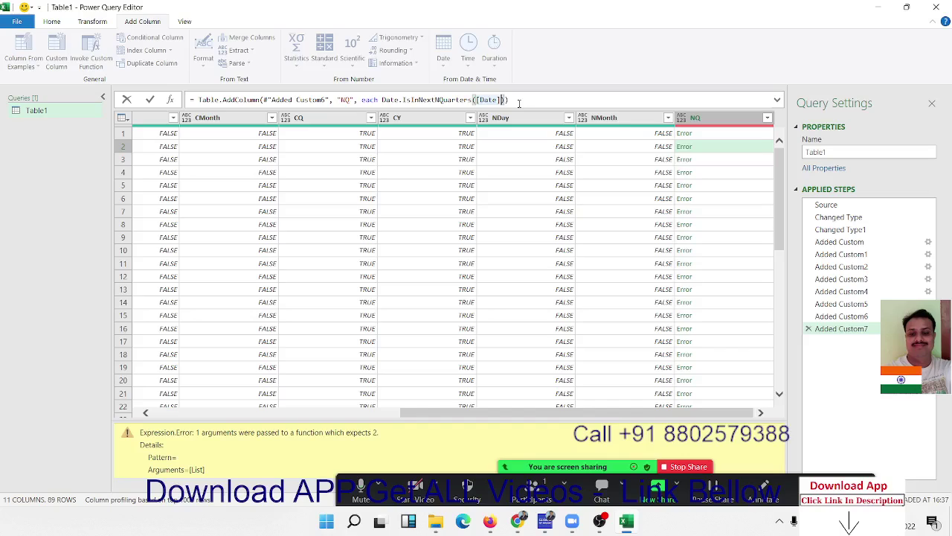
pyautogui.write(',1')
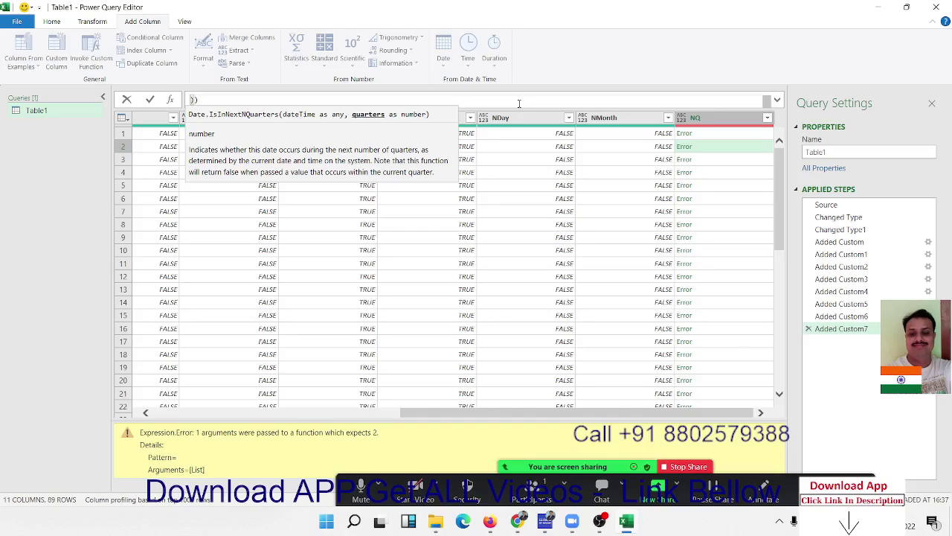
pyautogui.press('Return')
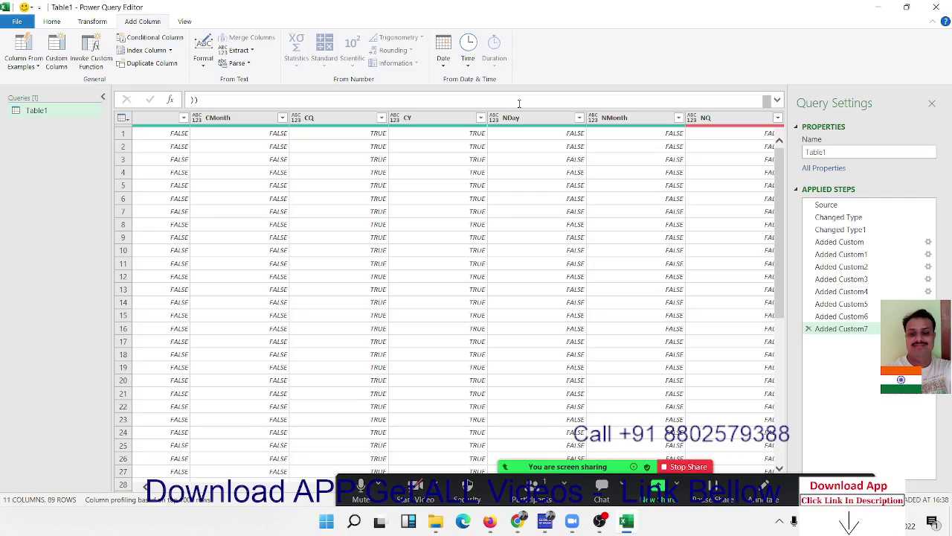
# Check the NQ values against NMonth and NDay, scrolling through the rows
pyautogui.click(731, 162)
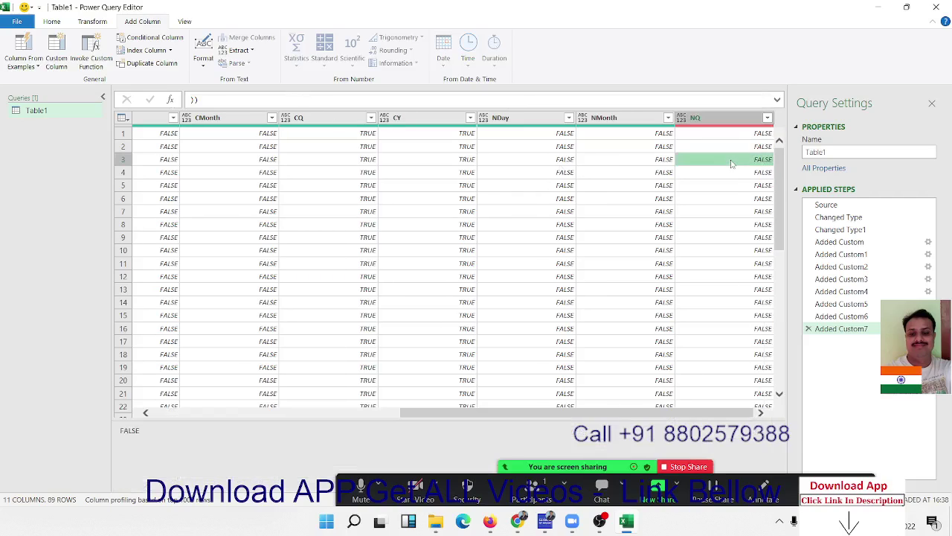
pyautogui.press('Left')
pyautogui.press('Left')
pyautogui.press('Right')
pyautogui.press('Right')
pyautogui.scroll(-3, 647, 164)
pyautogui.scroll(-10, 700, 183)
pyautogui.scroll(-4, 699, 183)
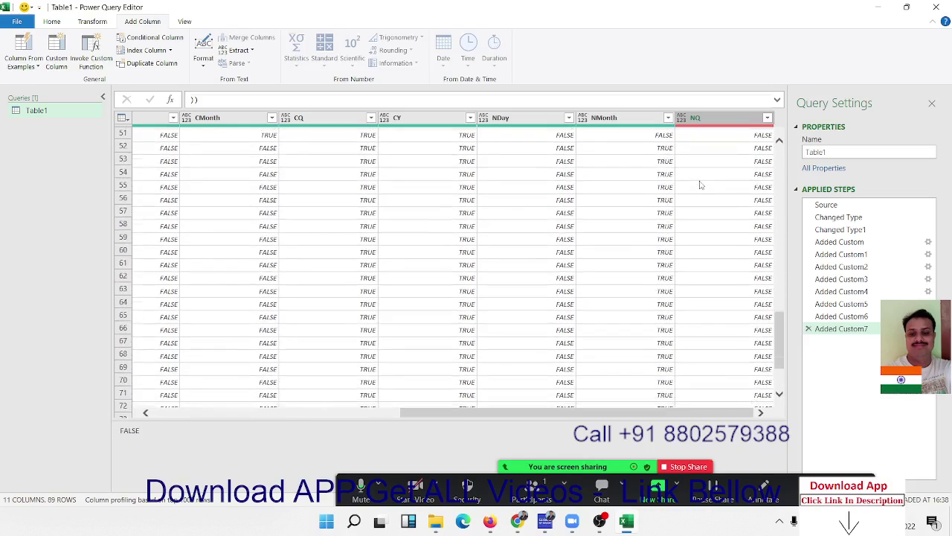
pyautogui.scroll(-5, 699, 185)
pyautogui.scroll(20, 699, 185)
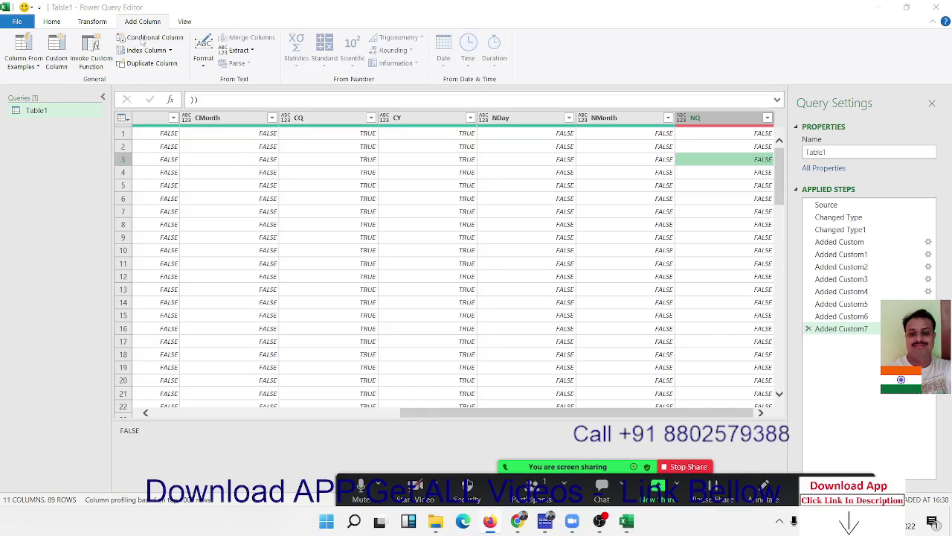
# Start a custom column named NWeek and insert Date.IsInNextNWeeks from the suggestions
pyautogui.click(57, 59)
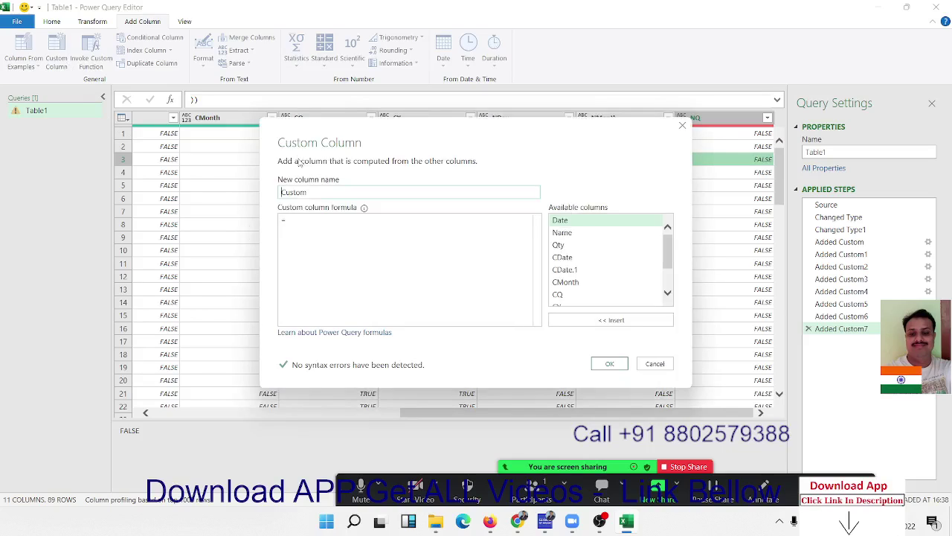
pyautogui.doubleClick(306, 192)
pyautogui.write('NWeek')
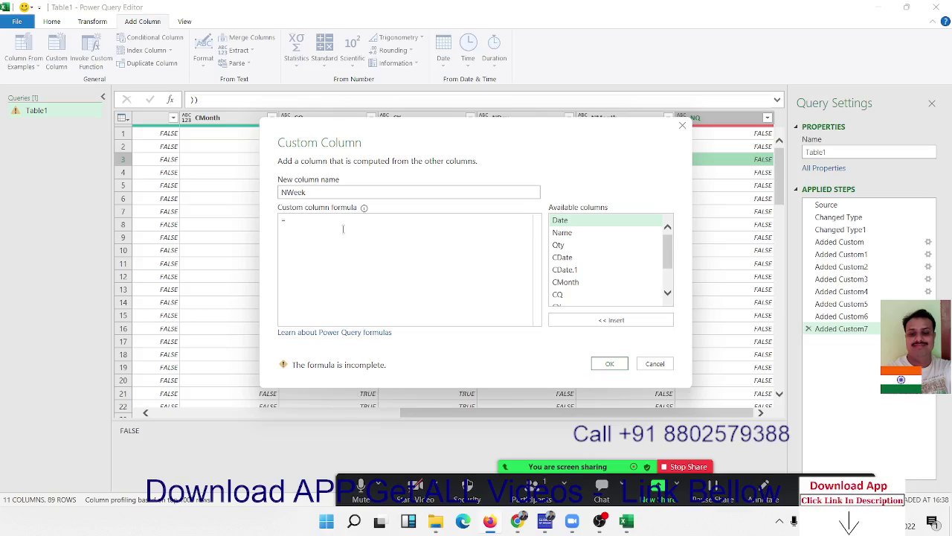
pyautogui.write('date')
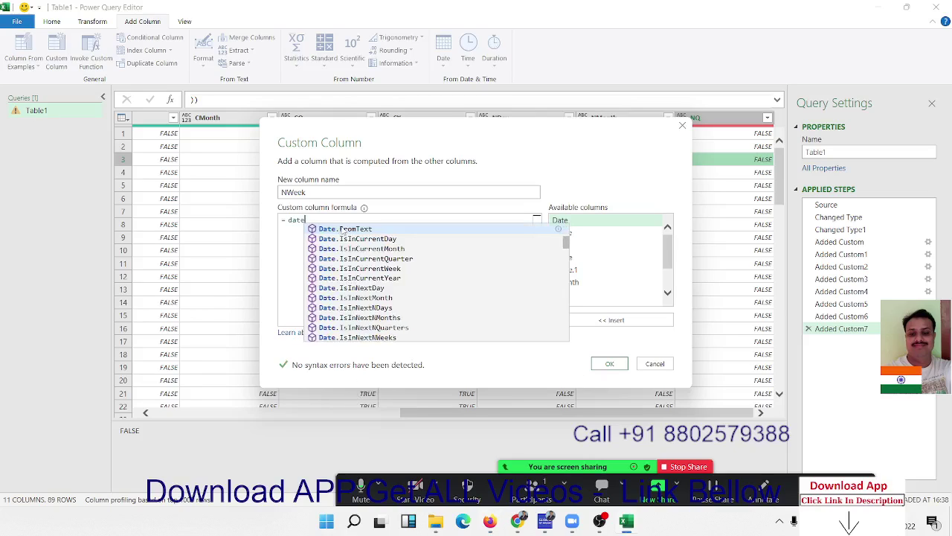
pyautogui.write('.')
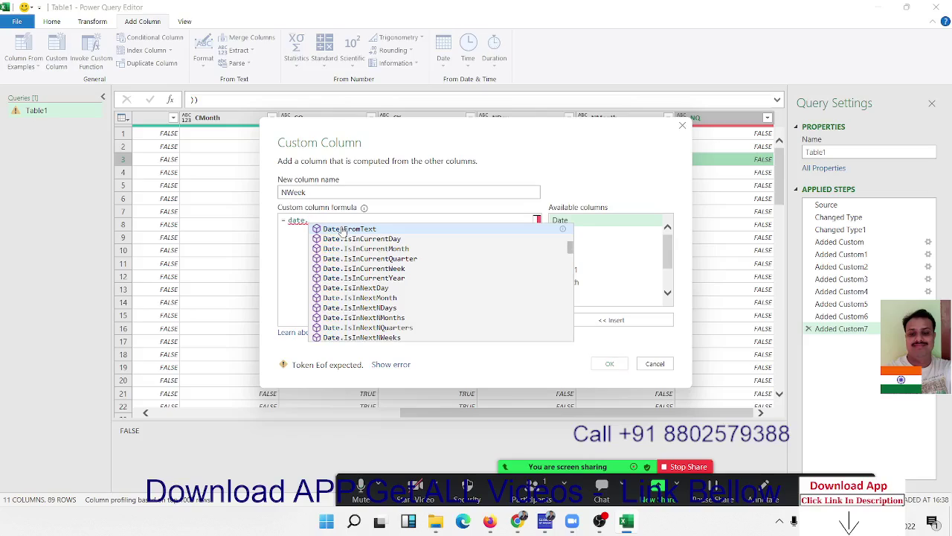
pyautogui.press('Down')
pyautogui.press('Down')
pyautogui.press('Down')
pyautogui.press('Down')
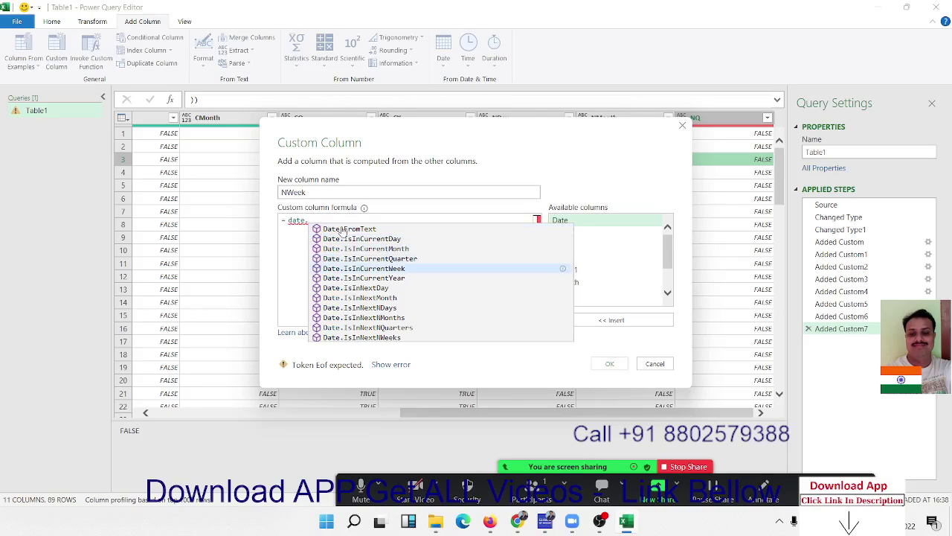
pyautogui.press('Down')
pyautogui.press('Down')
pyautogui.press('Down')
pyautogui.press('Down')
pyautogui.press('Up')
pyautogui.press('Down')
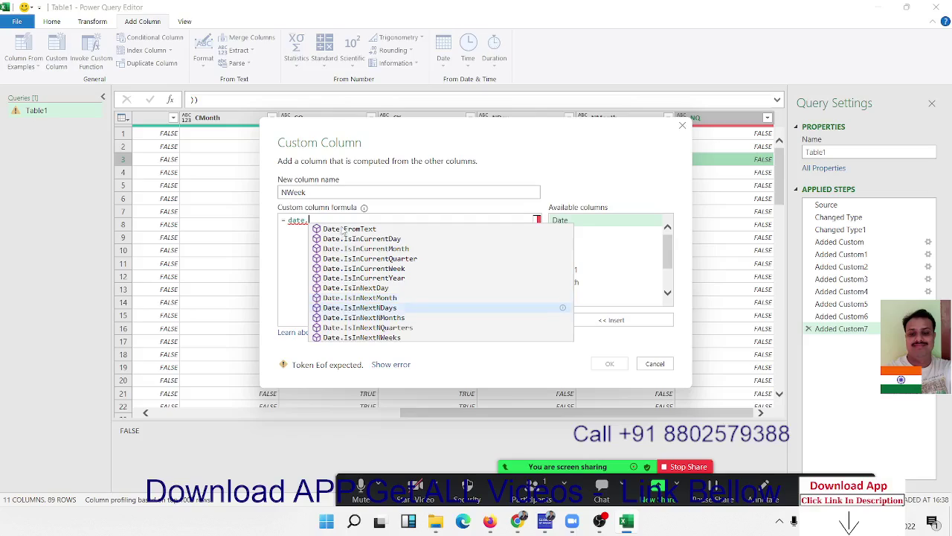
pyautogui.press('Down')
pyautogui.press('Down')
pyautogui.press('Down')
pyautogui.press('Tab')
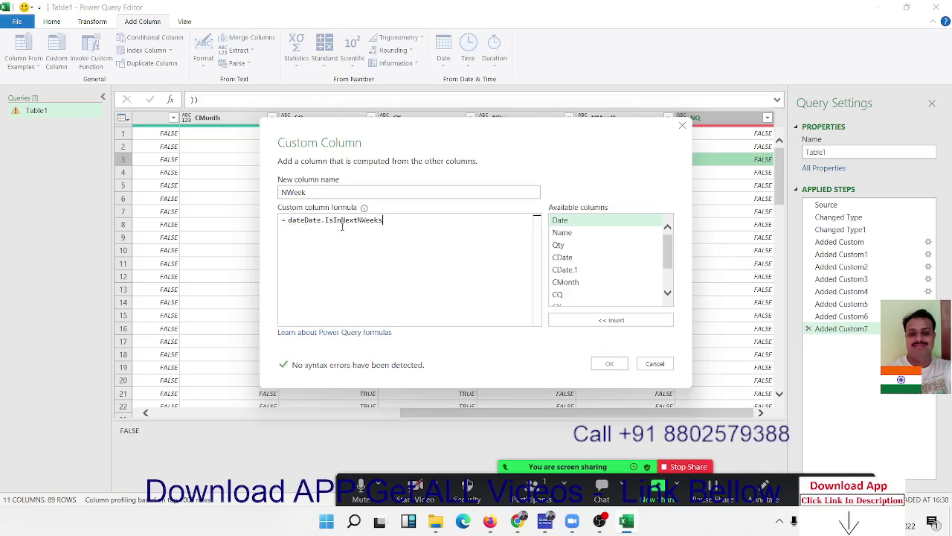
# Complete the formula as Date.IsInNextNWeeks([Date],3) and create the NWeek column
pyautogui.click(304, 221)
pyautogui.press('BackSpace')
pyautogui.press('BackSpace')
pyautogui.press('BackSpace')
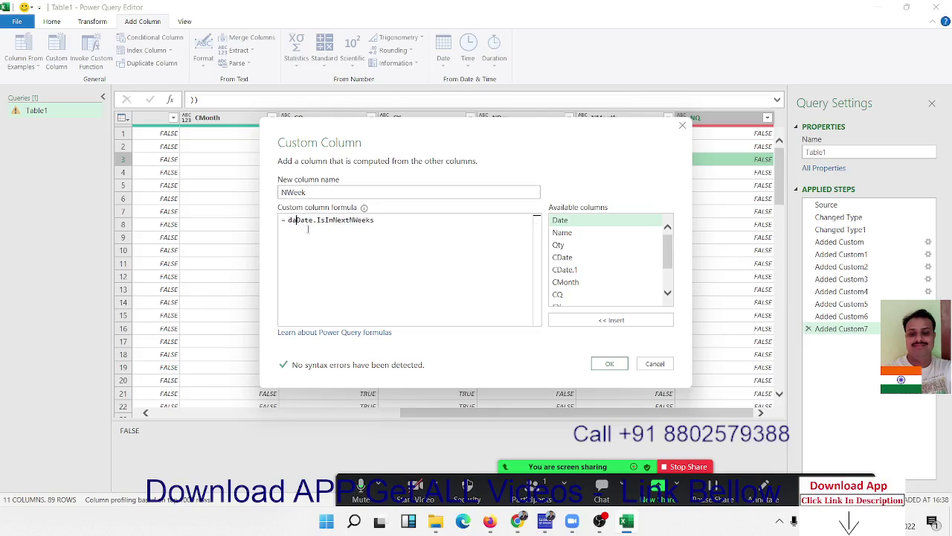
pyautogui.press('BackSpace')
pyautogui.click(374, 221)
pyautogui.write('(')
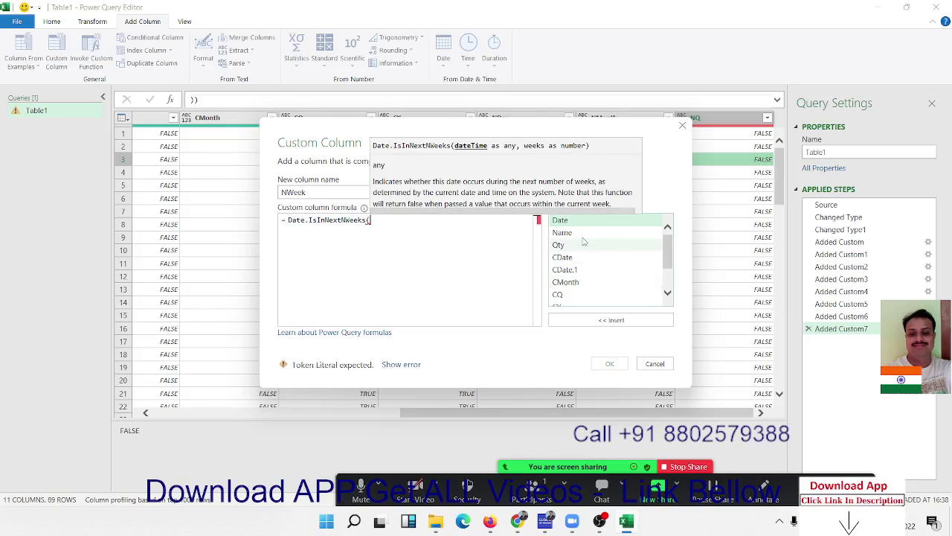
pyautogui.doubleClick(581, 221)
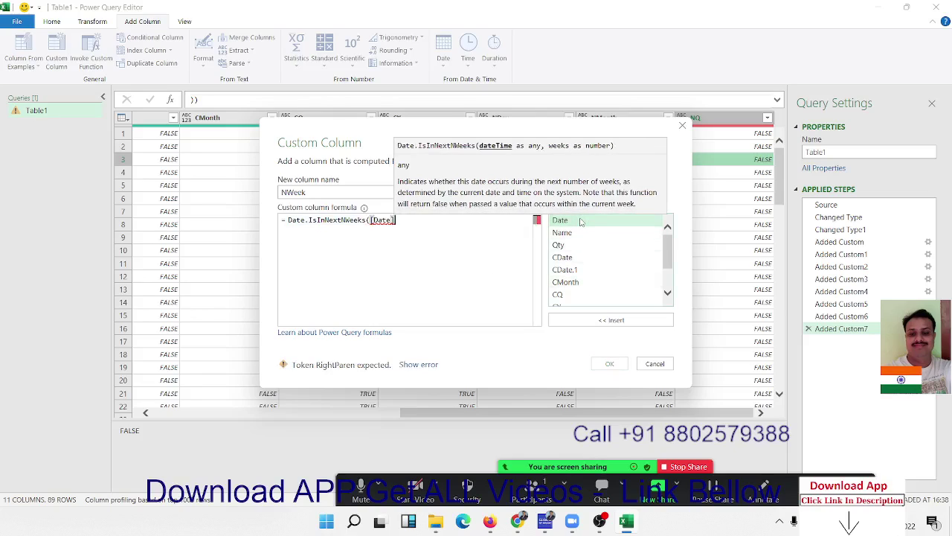
pyautogui.write(',')
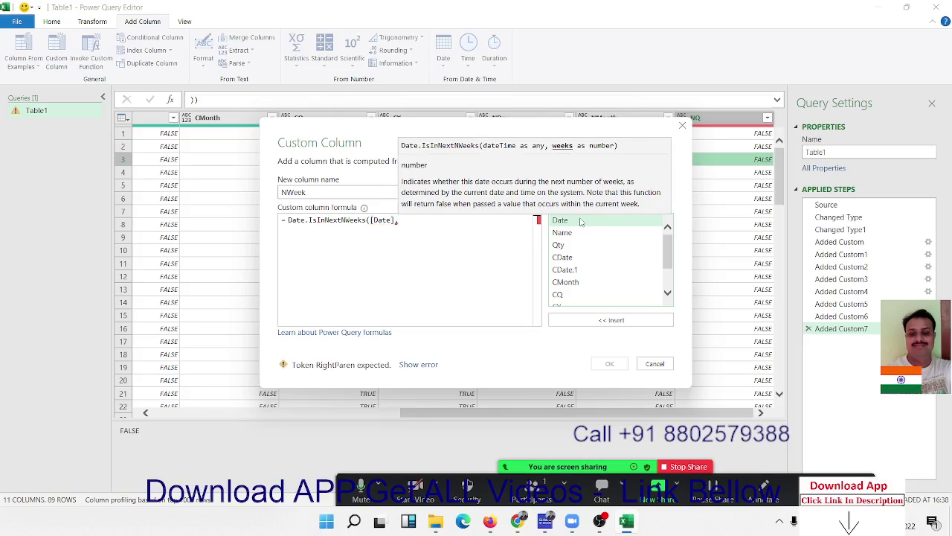
pyautogui.write('3)')
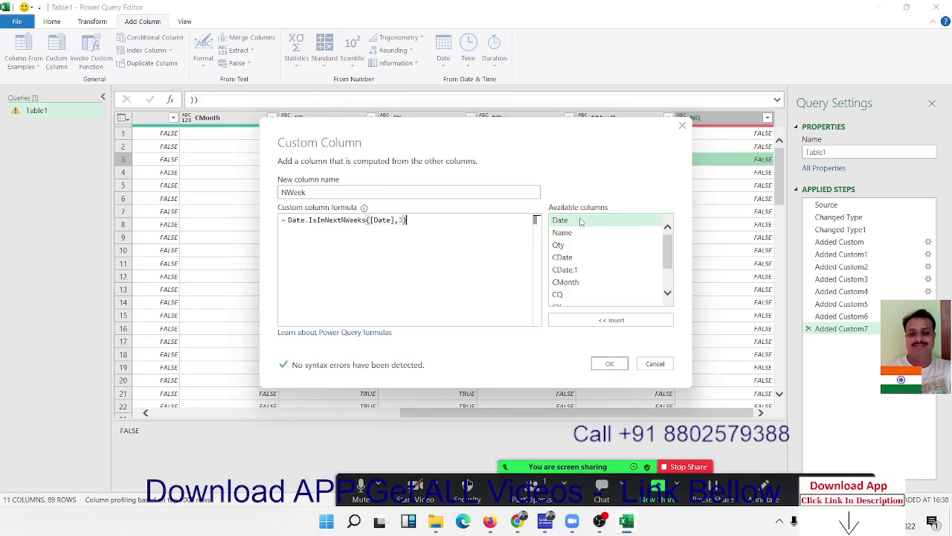
pyautogui.click(609, 363)
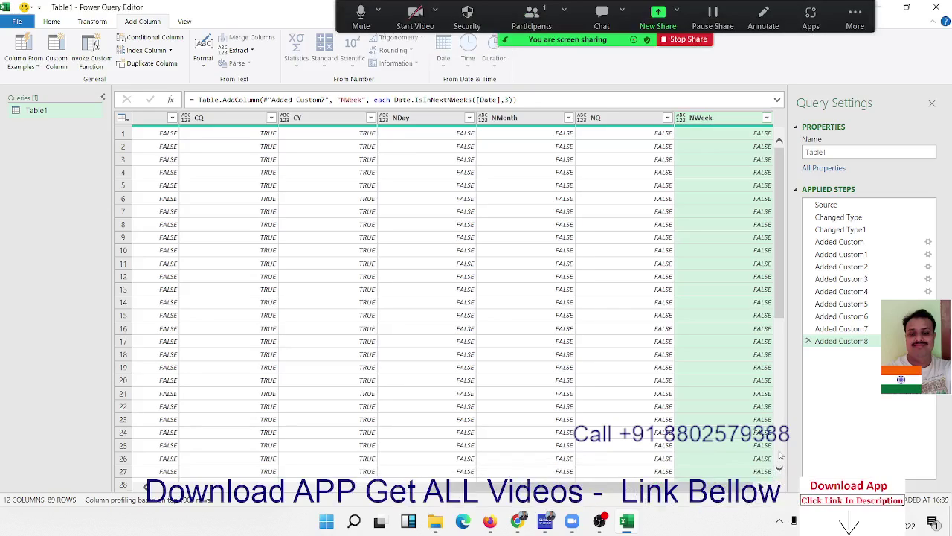
# Scroll through the rows to check the NWeek values
pyautogui.scroll(-3, 752, 342)
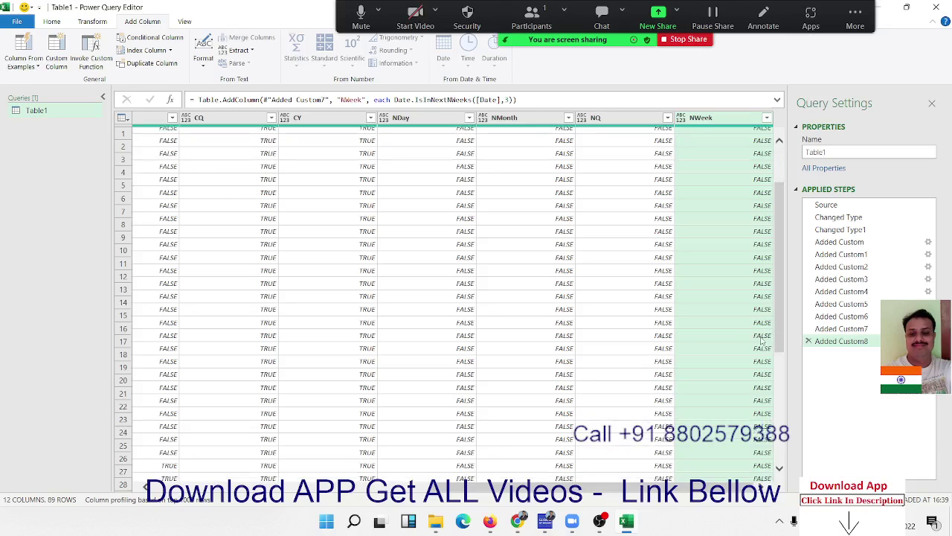
pyautogui.scroll(-8, 753, 342)
pyautogui.scroll(-9, 753, 342)
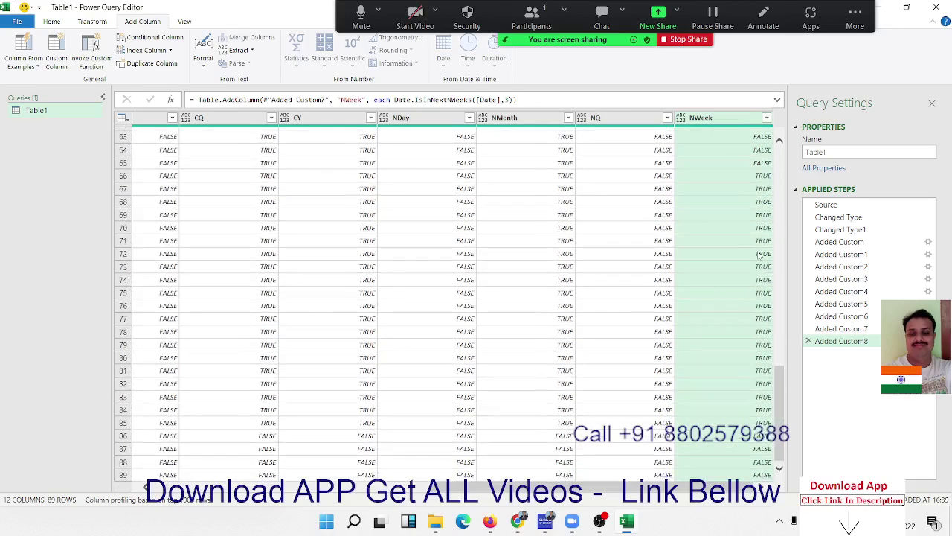
pyautogui.scroll(20, 758, 313)
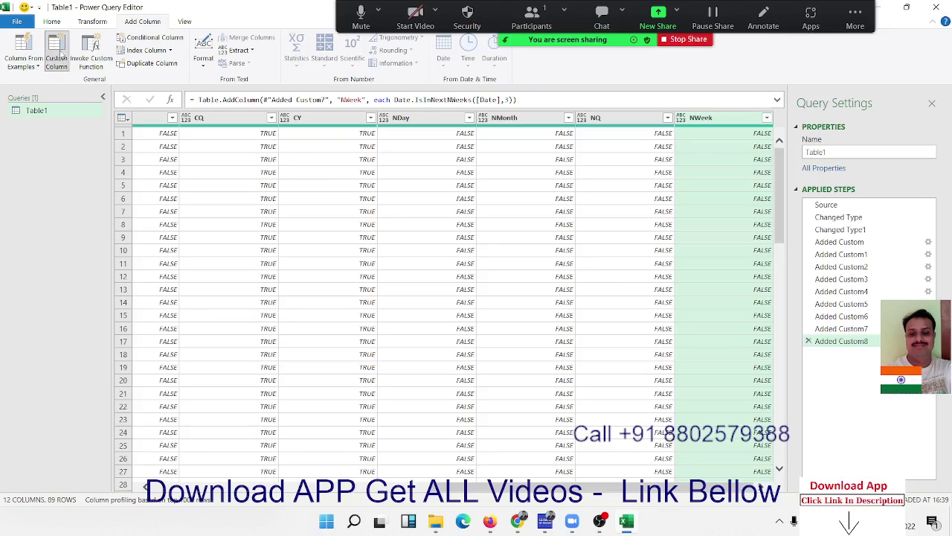
# Open and cancel a new Custom Column, then bring up the end-meeting prompt
pyautogui.click(57, 52)
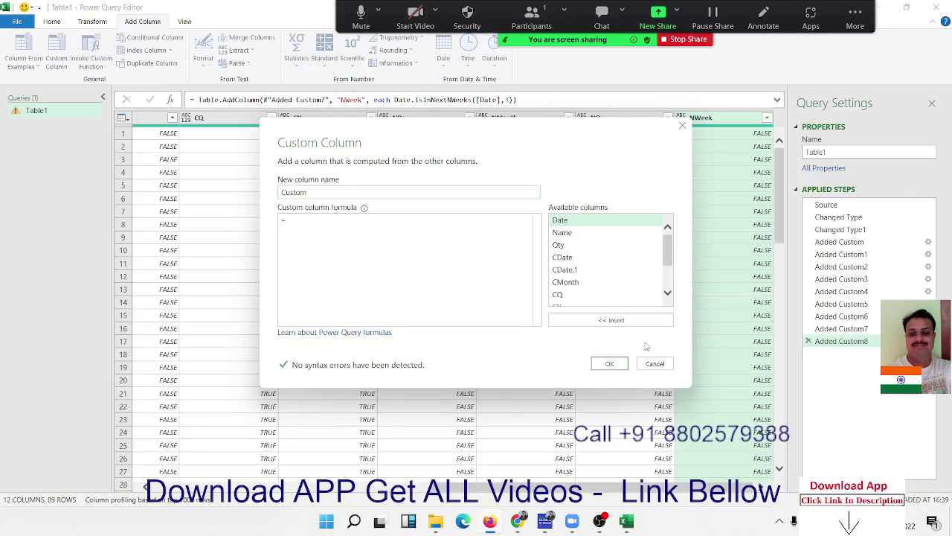
pyautogui.click(647, 364)
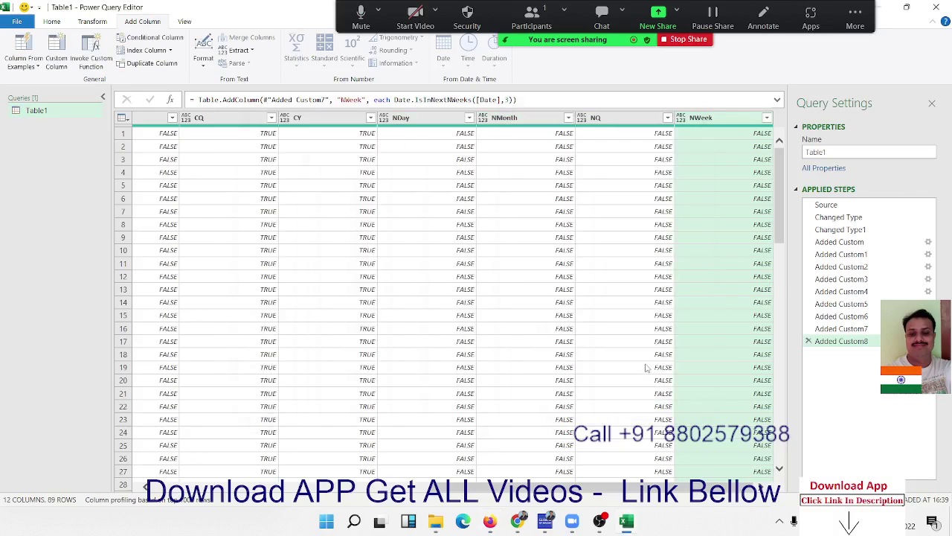
pyautogui.click(855, 16)
pyautogui.click(788, 223)
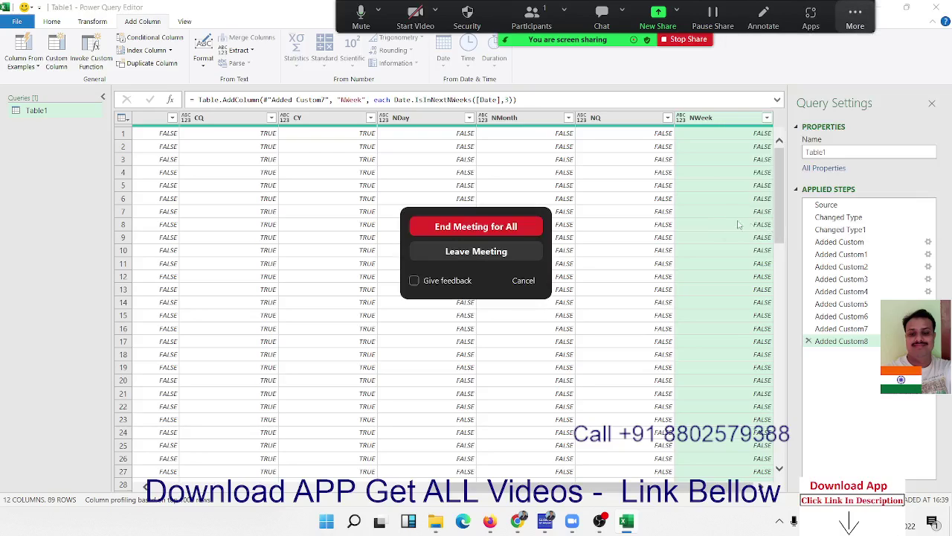